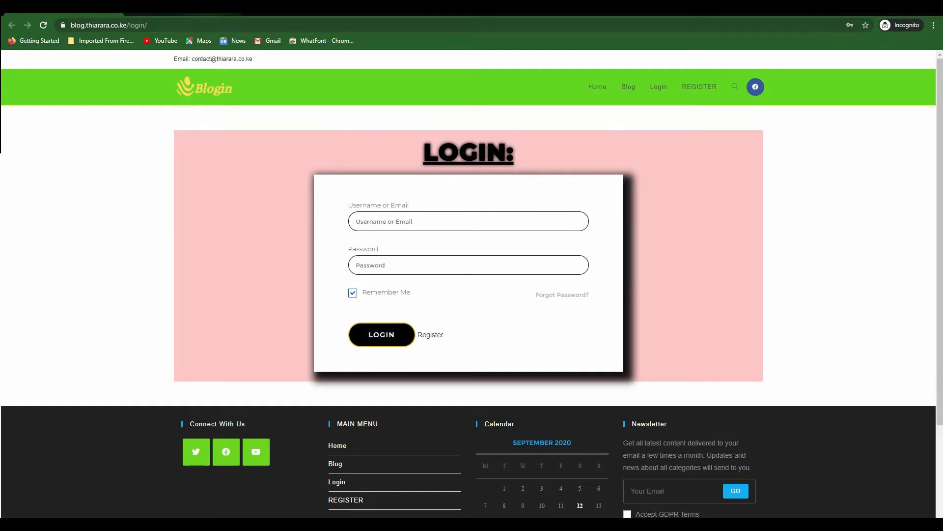
Step: View the example registration page, and open the installed plugins list in the WordPress admin
left_click(212, 7)
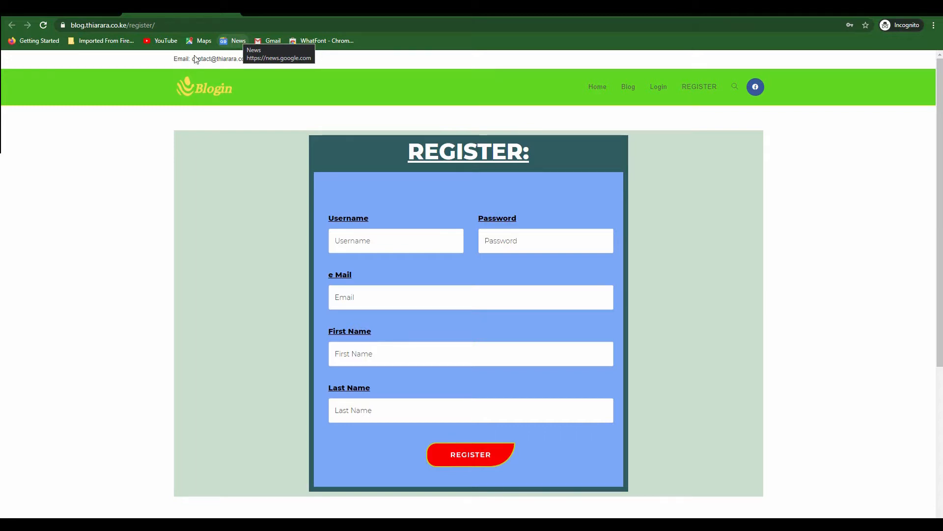
key("alt+Tab")
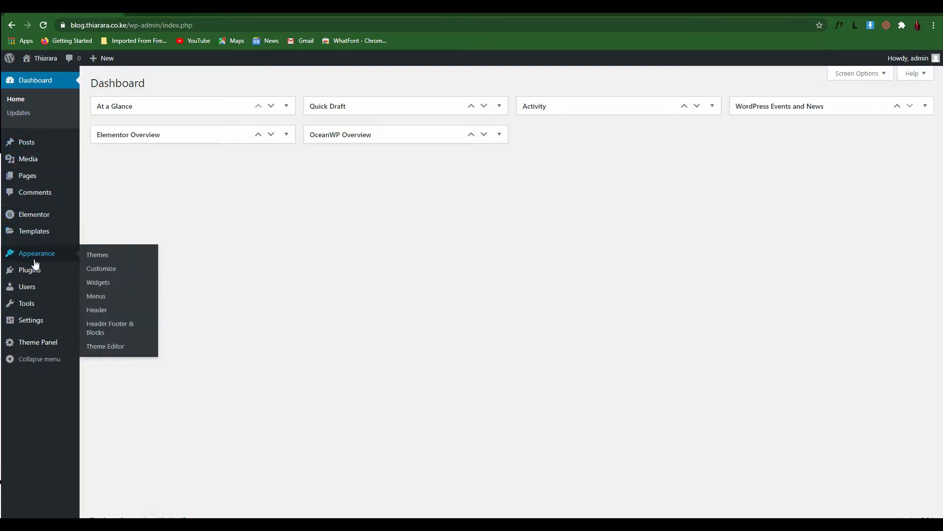
mouse_move(28, 270)
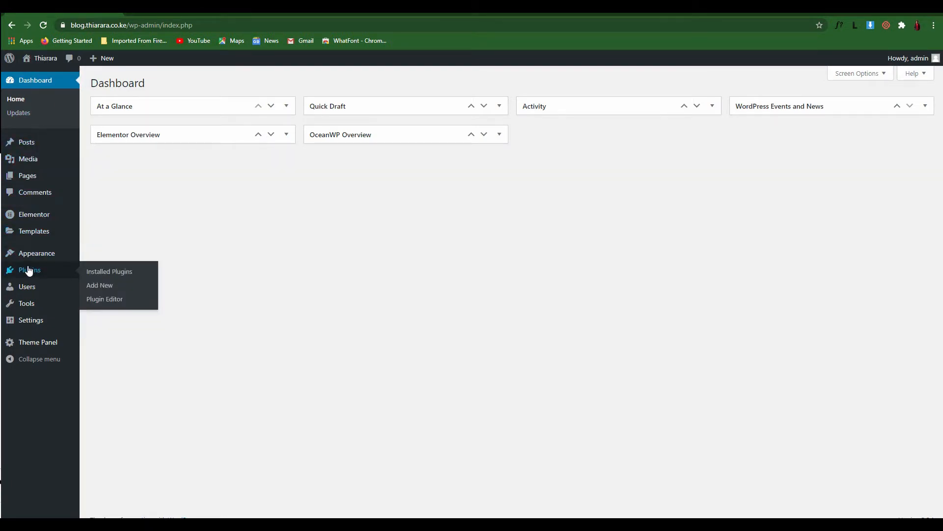
left_click(106, 274)
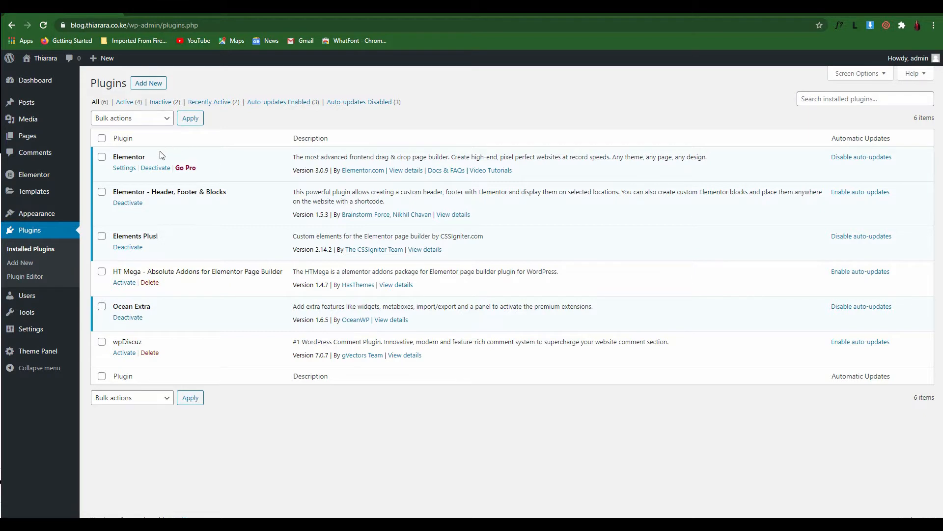
left_click_drag(146, 157, 108, 155)
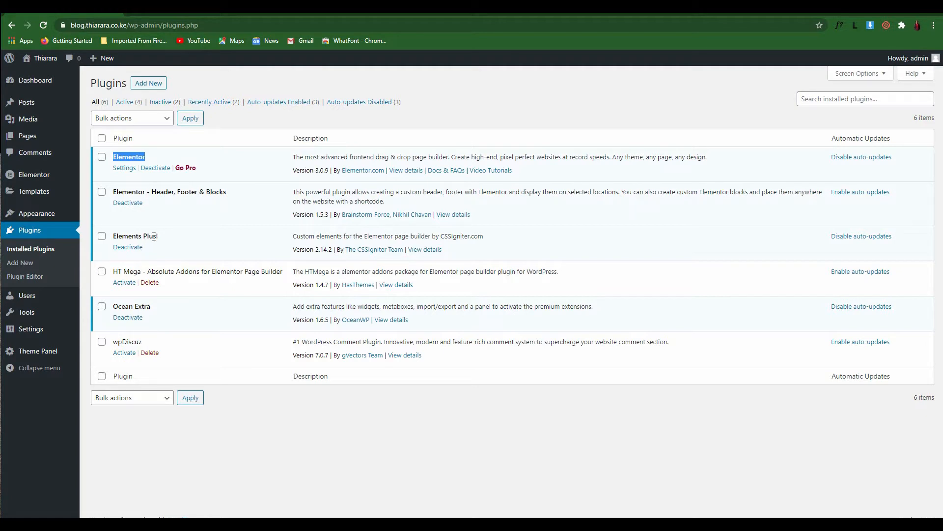
Step: Search the plugin directory for HT Mega and activate HT Mega – Absolute Addons for Elementor Page Builder
left_click_drag(114, 271, 141, 272)
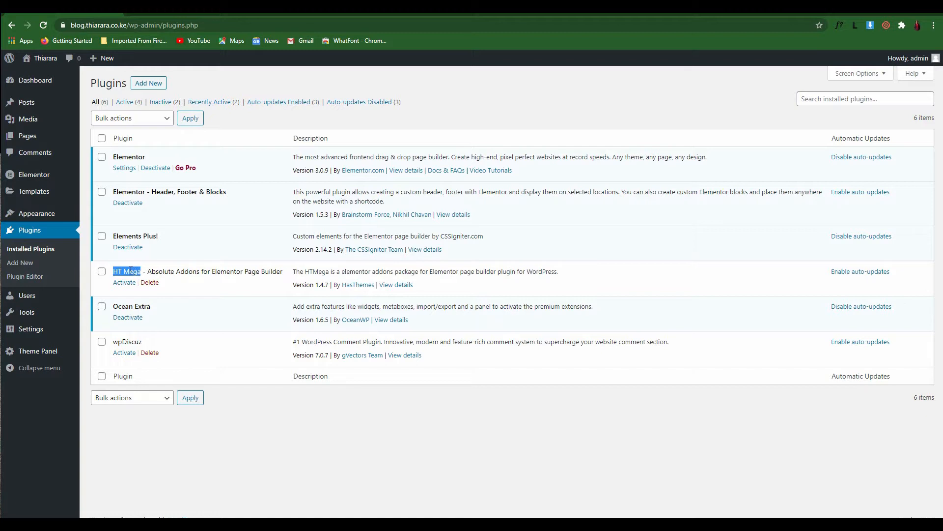
right_click(130, 270)
left_click(147, 276)
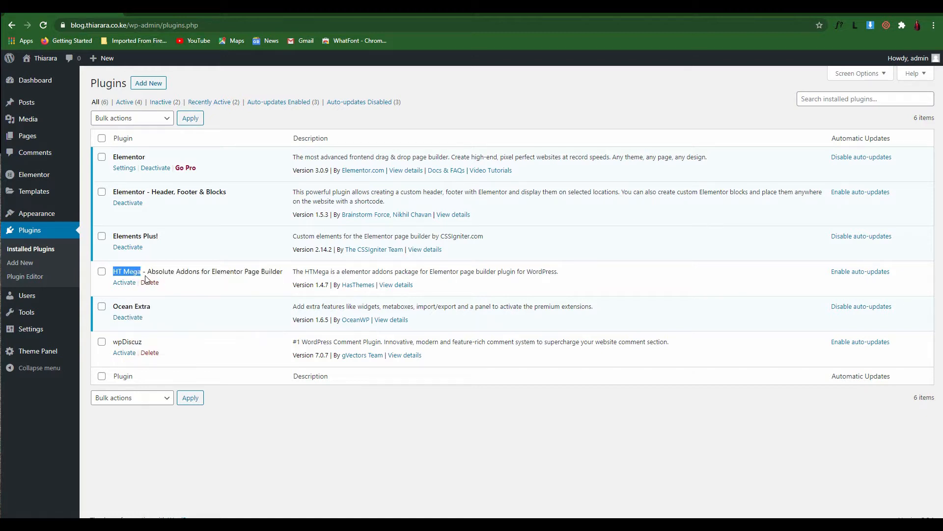
left_click(151, 85)
left_click(799, 111)
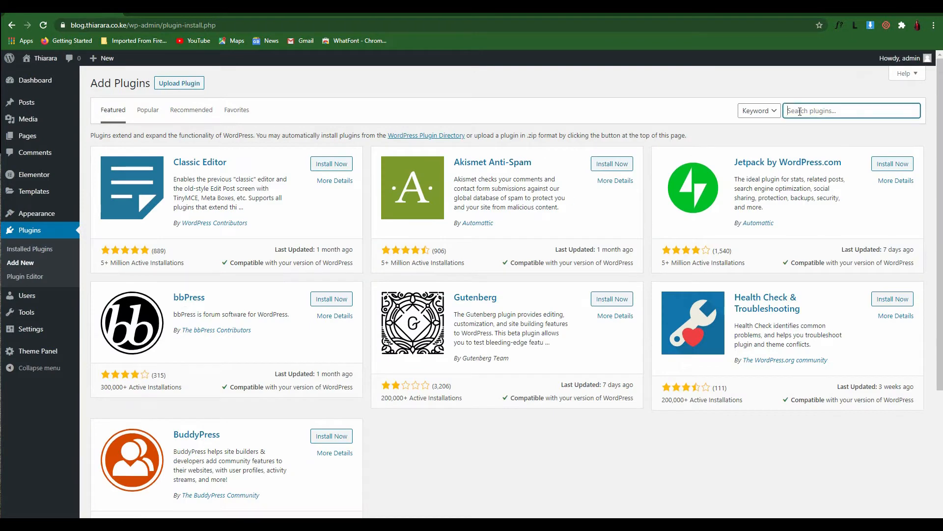
key("ctrl+v")
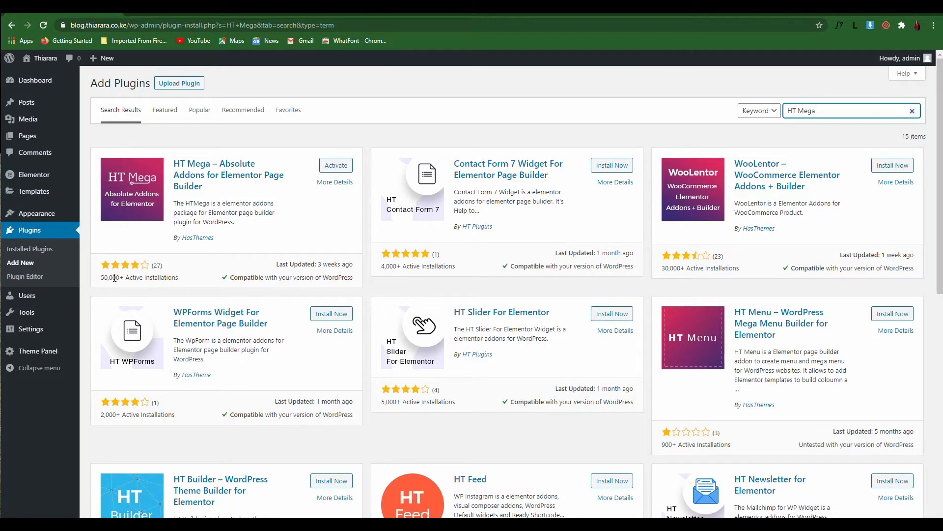
left_click_drag(101, 277, 169, 278)
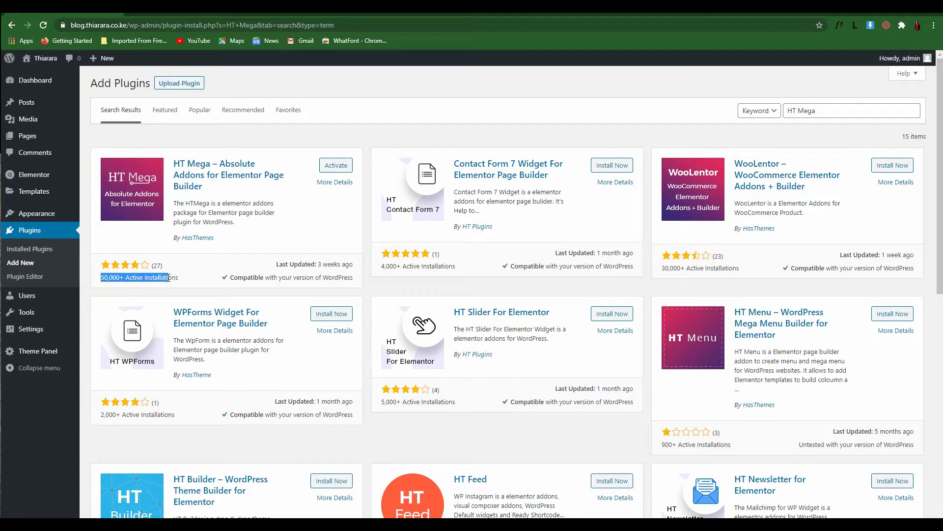
left_click(333, 169)
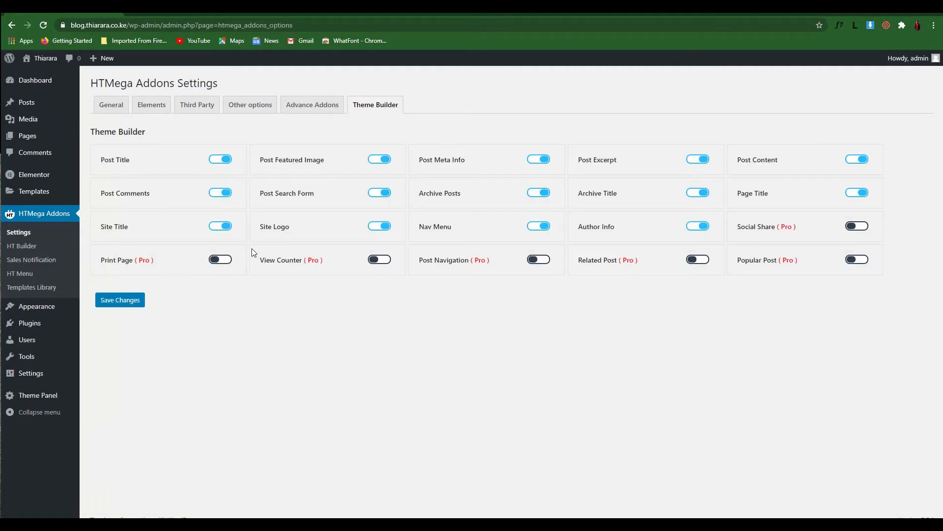
Step: Compare the HTMega Free and HTMega Pro feature lists in the general add-on settings
left_click(127, 106)
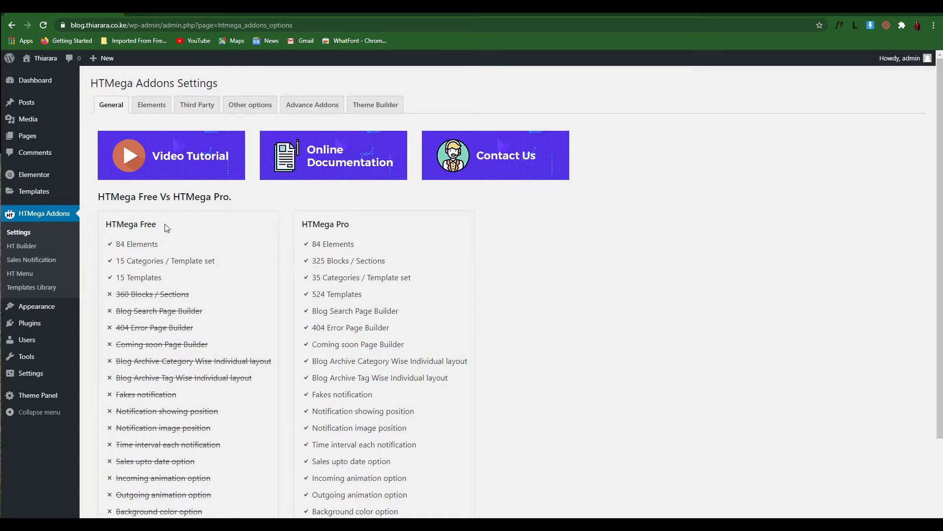
left_click_drag(164, 225, 104, 230)
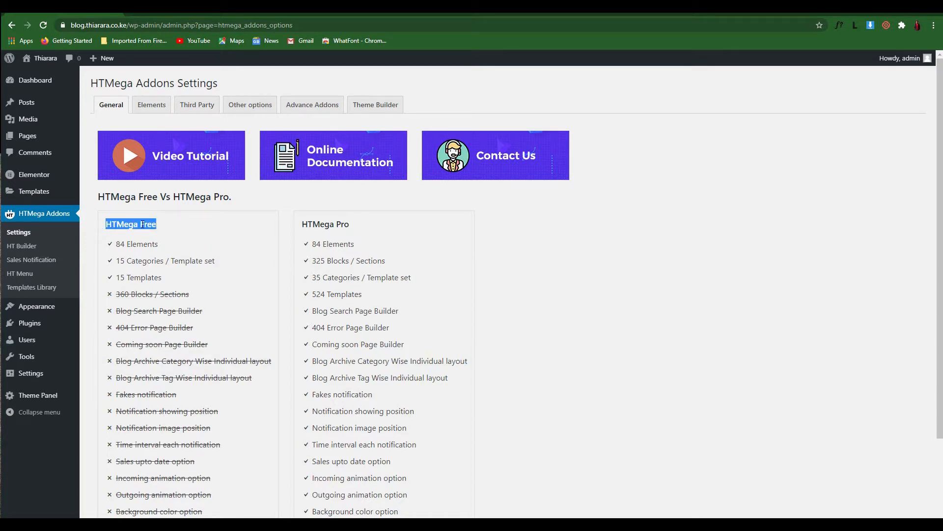
left_click(186, 225)
left_click_drag(350, 225, 303, 221)
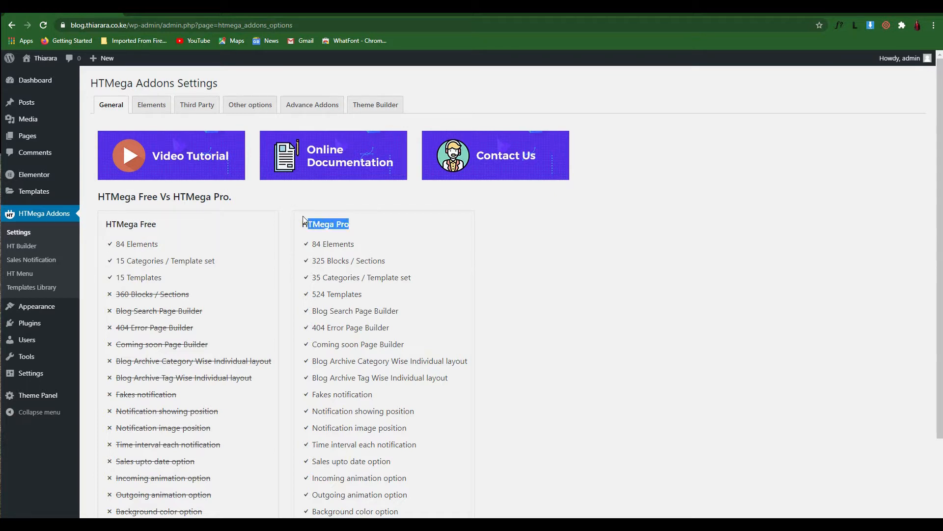
left_click(378, 239)
left_click_drag(168, 246, 110, 247)
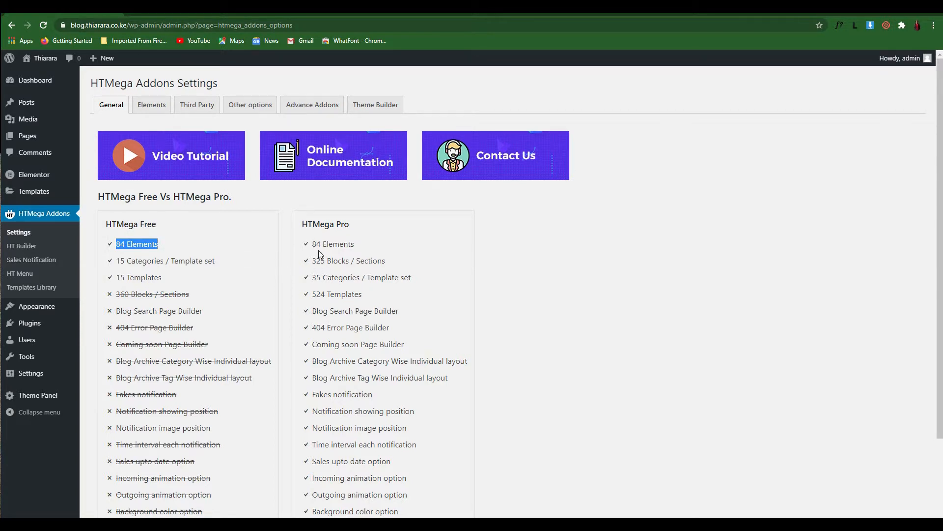
Step: Toggle all HTMega elements off and back on, and save the element settings with everything enabled
left_click(150, 106)
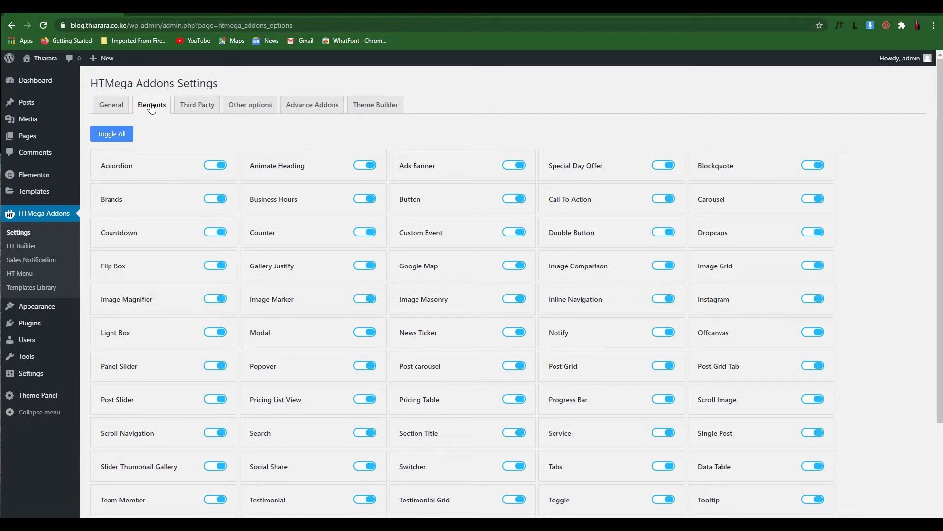
left_click(127, 129)
left_click(128, 128)
scroll(127, 200, "down", 3)
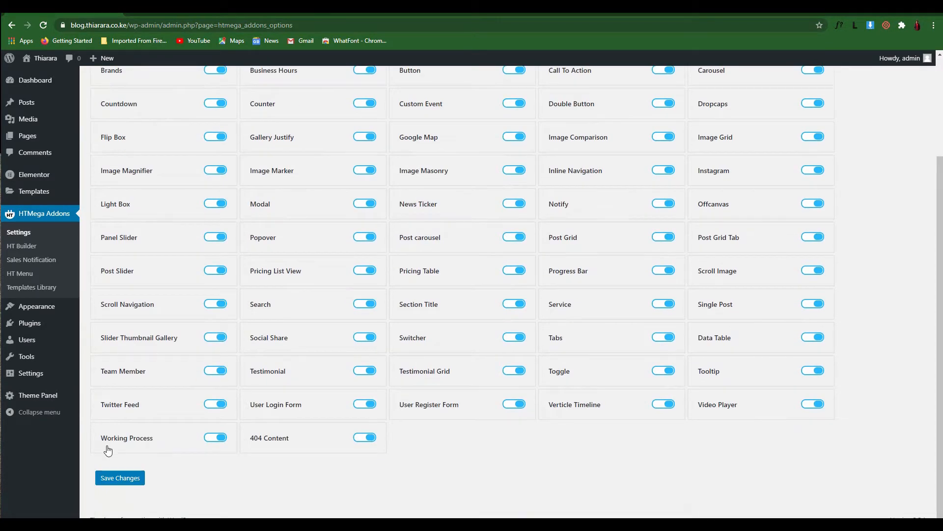
left_click(116, 478)
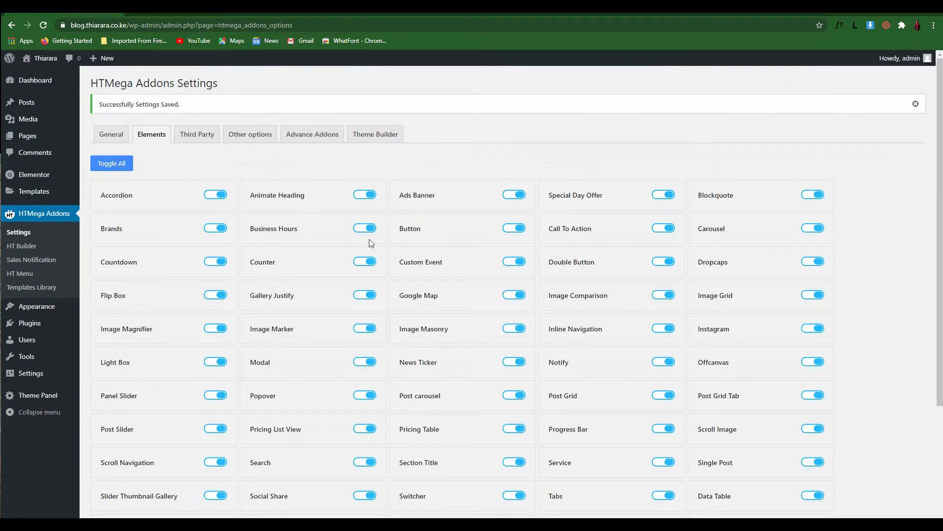
Step: Review the HTMega element list and the third-party, other options and advance addons settings
scroll(413, 251, "down", 4)
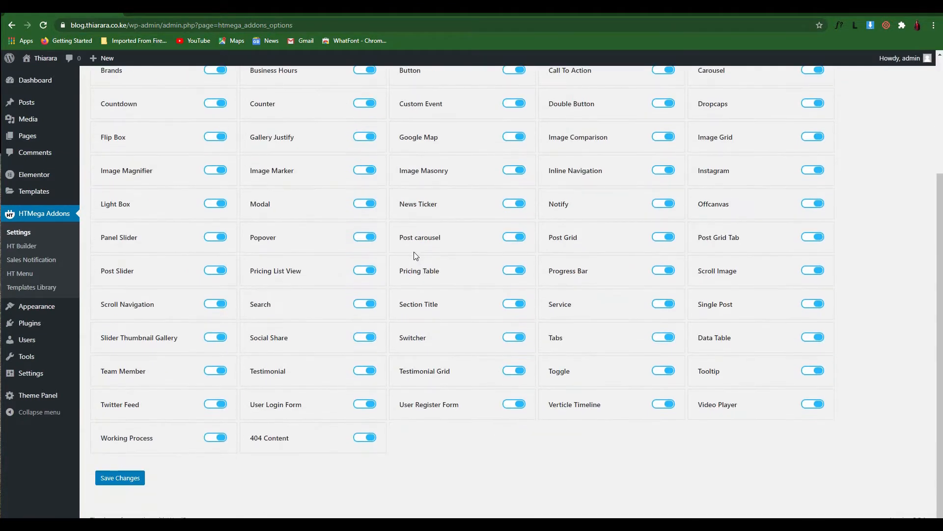
scroll(414, 251, "up", 4)
left_click(185, 131)
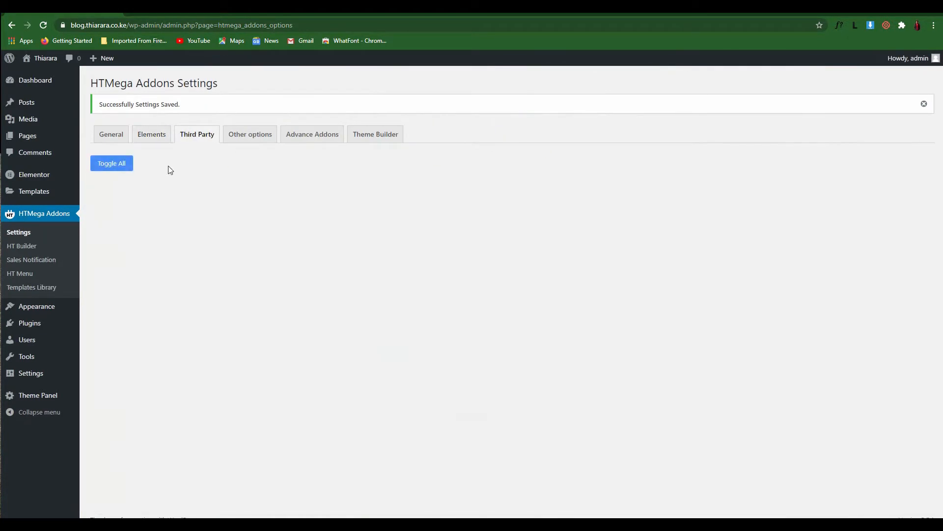
left_click(256, 139)
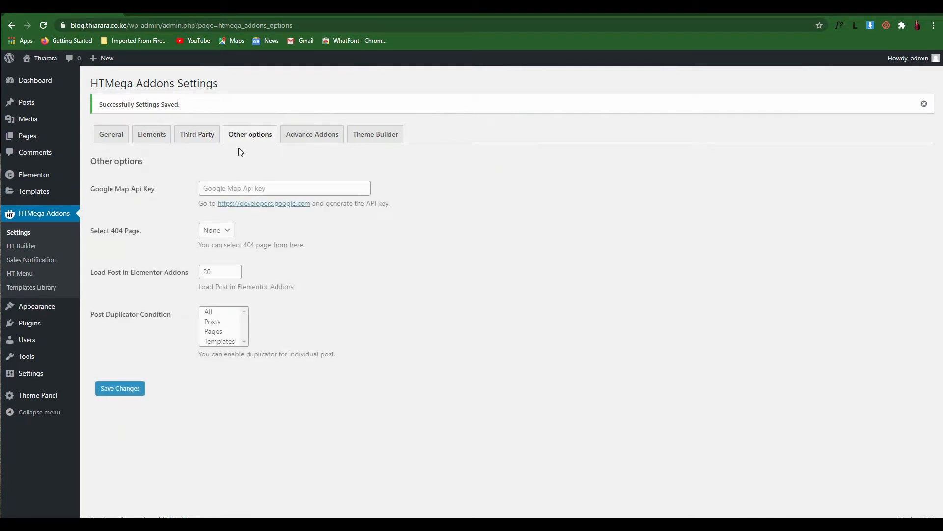
left_click(301, 145)
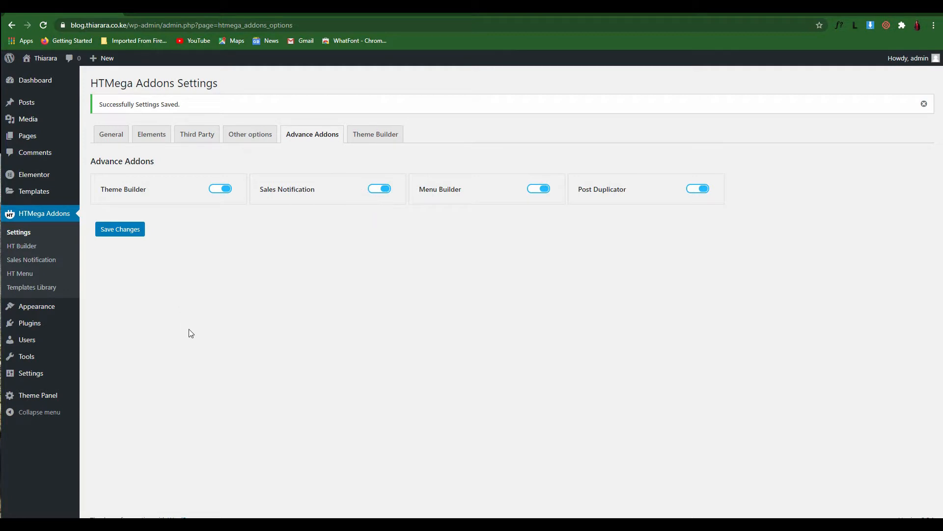
Step: Create a new page titled Login and set its content layout to Full Width
mouse_move(64, 138)
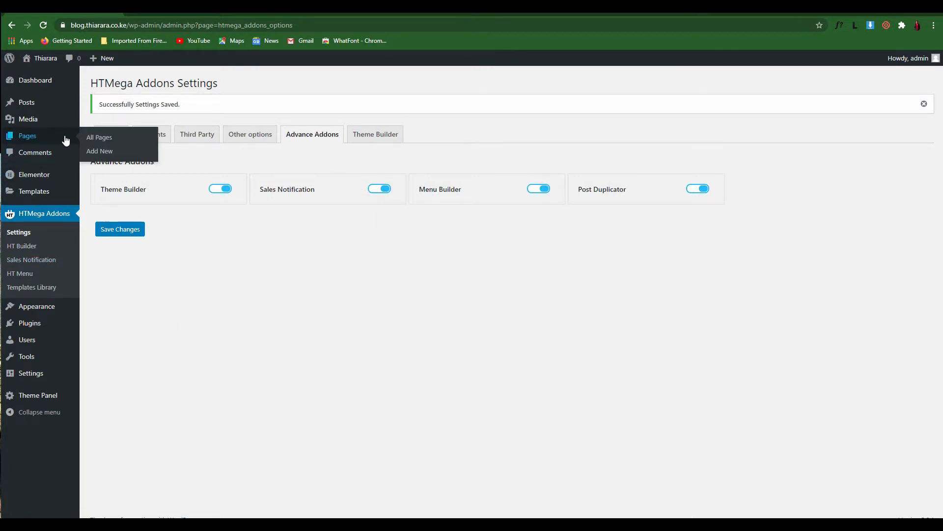
left_click(106, 154)
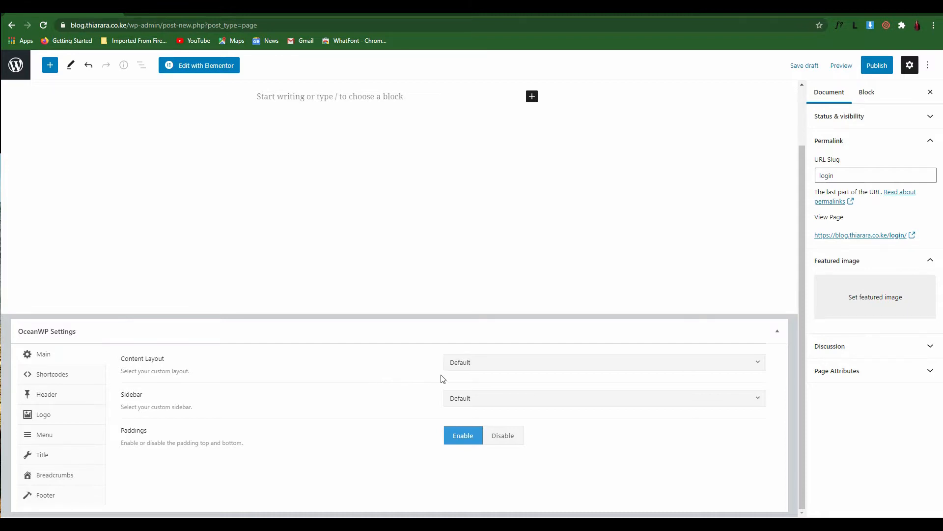
left_click(490, 366)
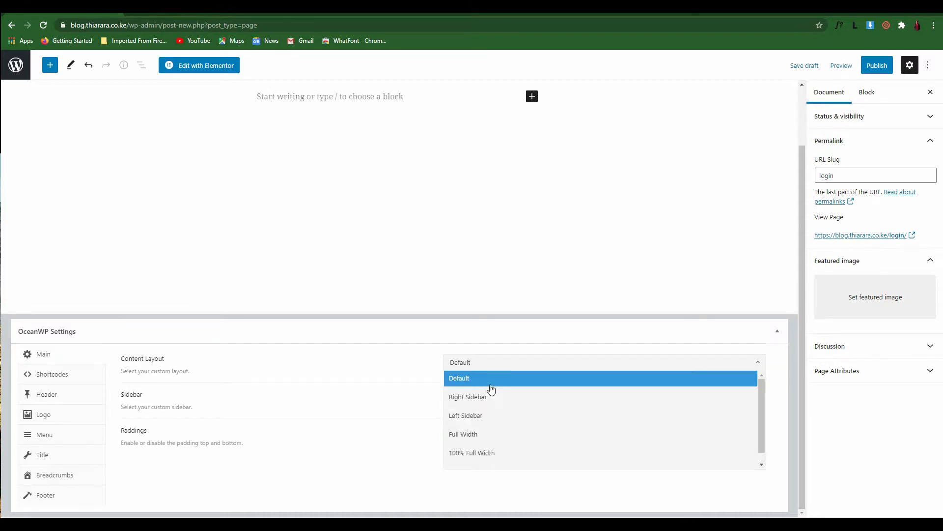
left_click(475, 435)
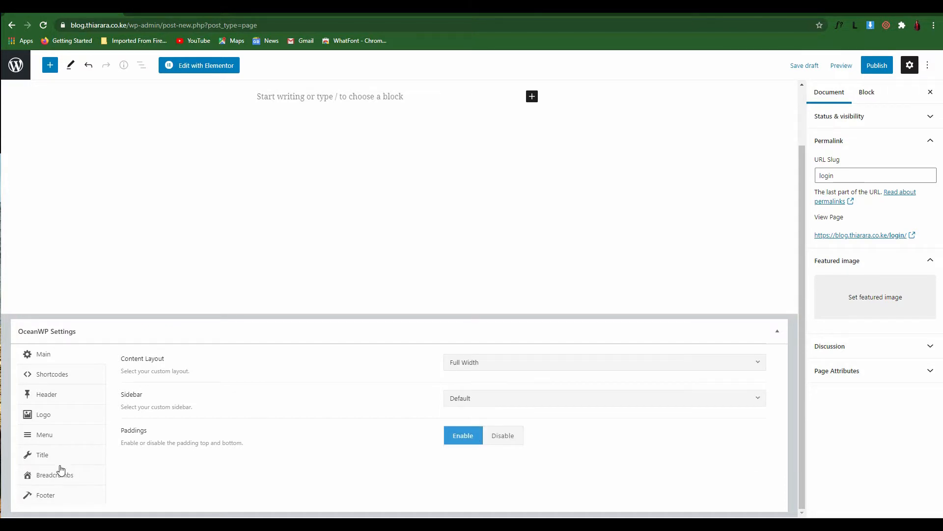
Step: Disable the display of the page title and the breadcrumbs in the page's OceanWP settings
left_click(43, 458)
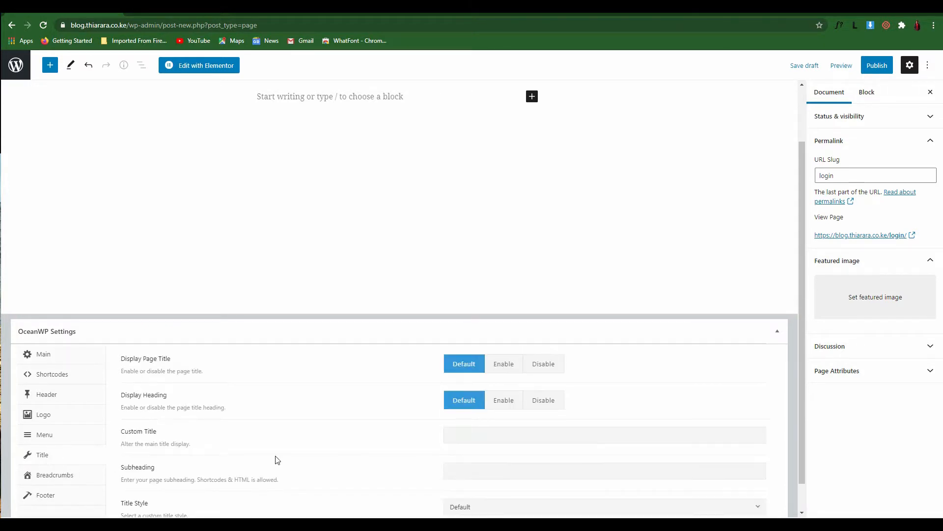
left_click(550, 370)
left_click(70, 473)
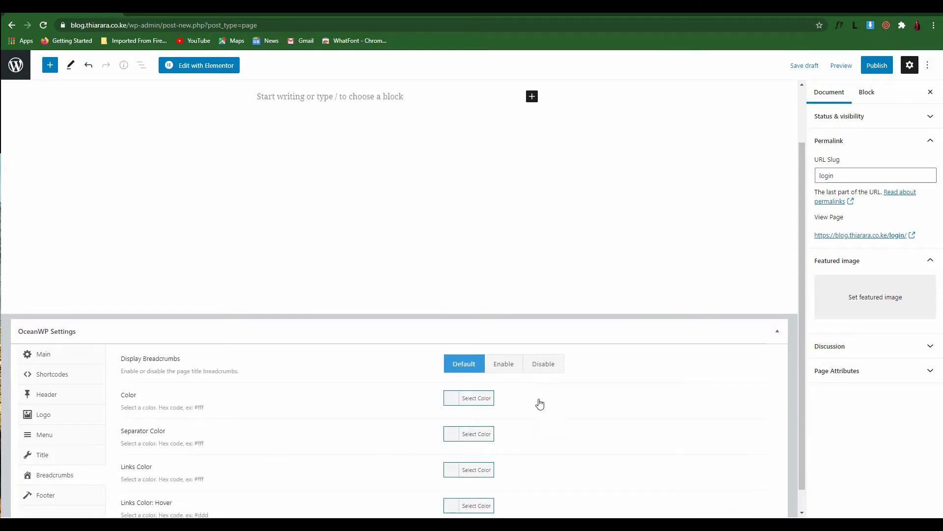
left_click(551, 364)
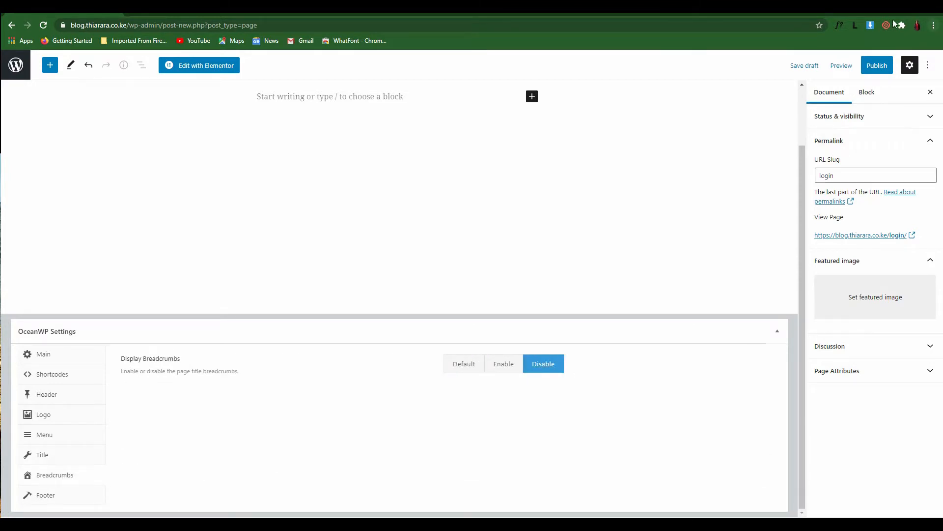
Step: Publish the Login page and open it for editing in Elementor
left_click(877, 65)
left_click(865, 66)
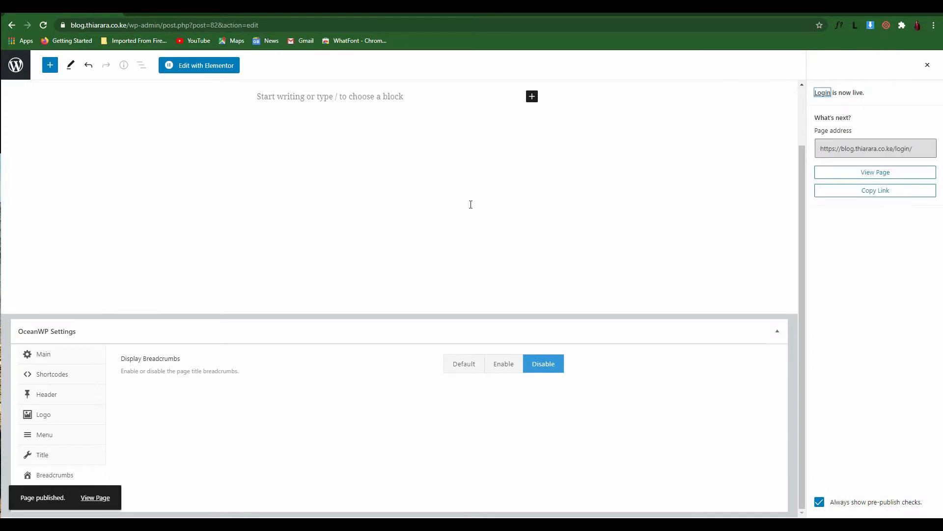
left_click(214, 69)
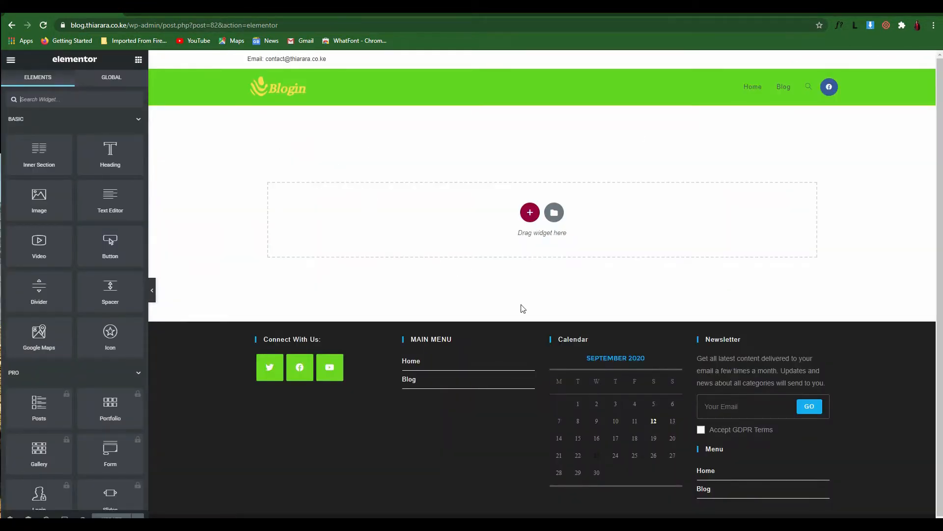
Step: Add a single-column section with Full Width content and place a Heading widget in it
left_click(529, 212)
left_click(409, 237)
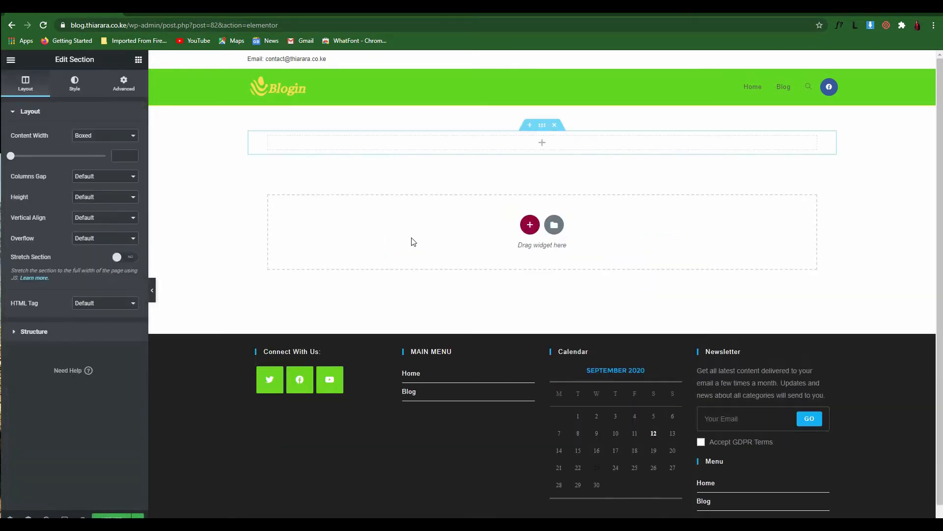
left_click(123, 142)
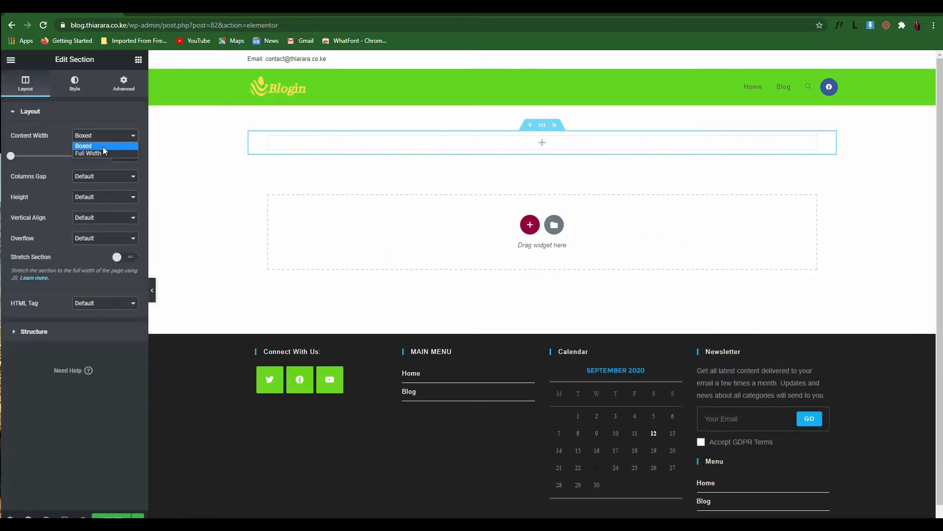
left_click(98, 152)
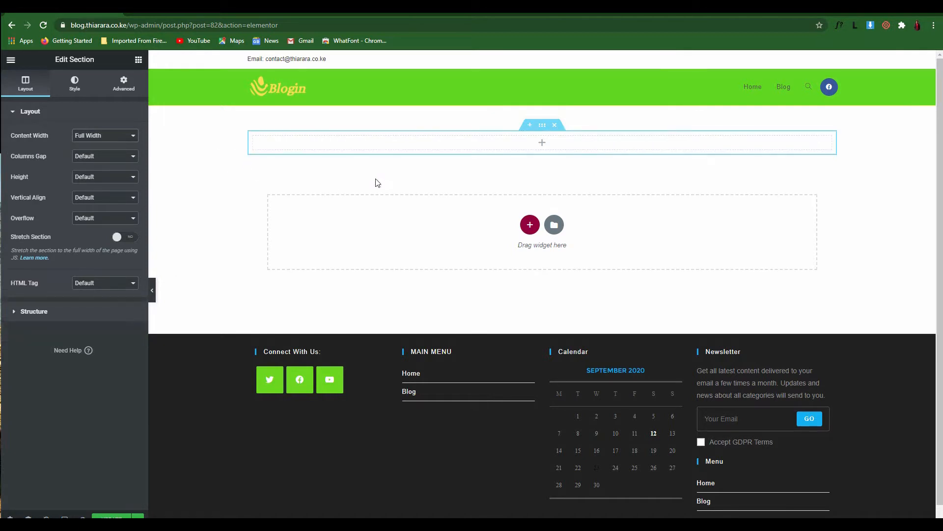
left_click(138, 59)
left_click_drag(110, 149, 322, 149)
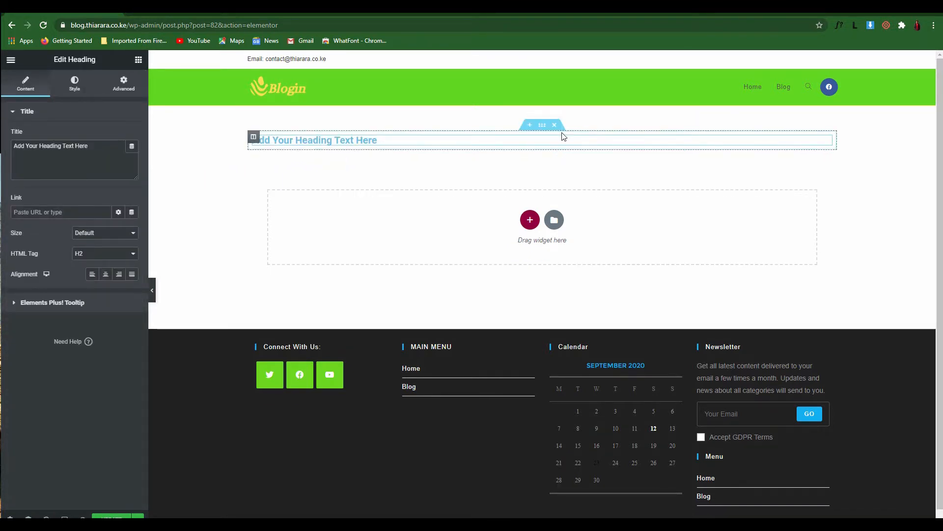
Step: Delete the Heading widget and place an Inner Section in the section instead
right_click(501, 141)
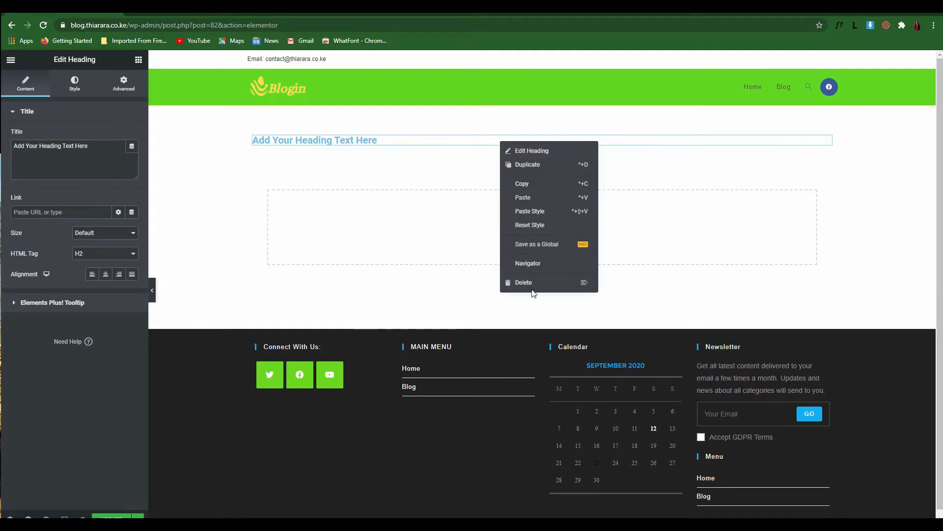
left_click(531, 282)
left_click_drag(59, 141, 308, 143)
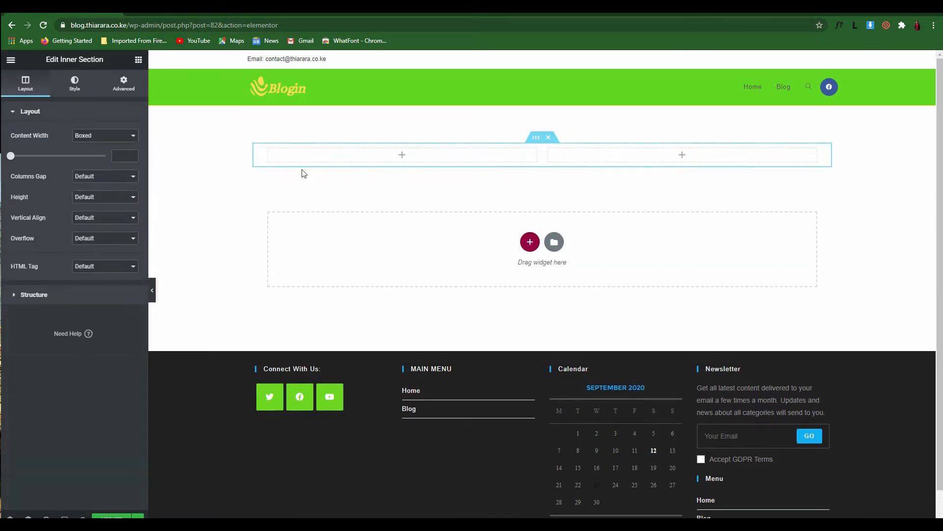
Step: Remove the second column of the inner section and set its boxed content width to 650
right_click(567, 155)
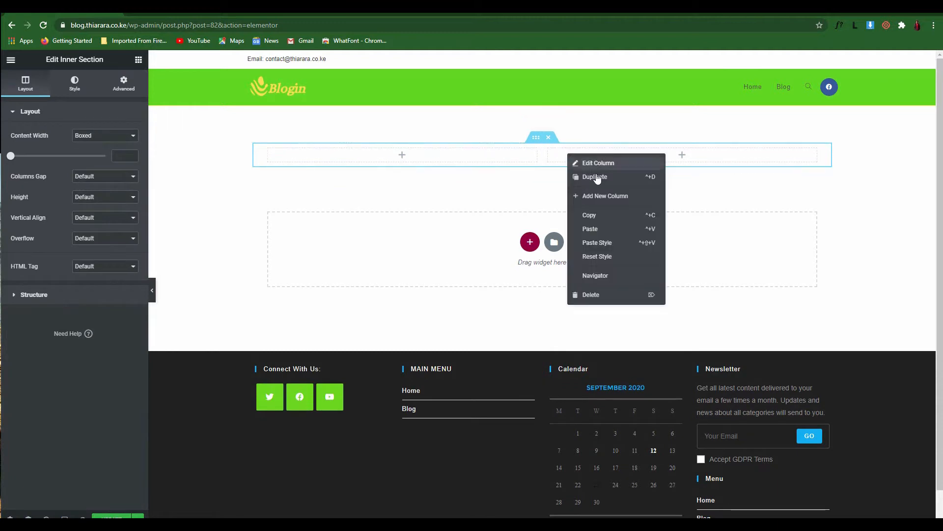
left_click(605, 295)
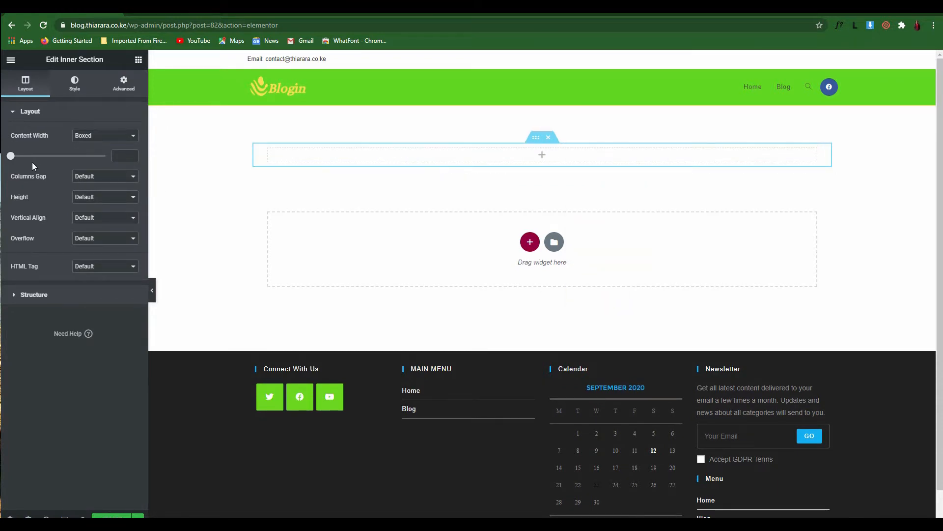
left_click_drag(10, 157, 20, 156)
type("650")
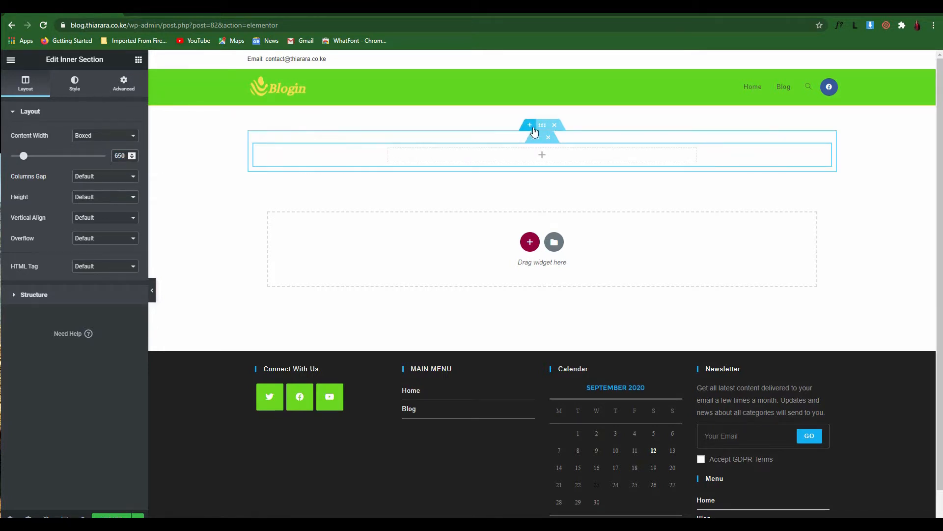
Step: Give the outer section a Classic background in light pink
left_click(542, 126)
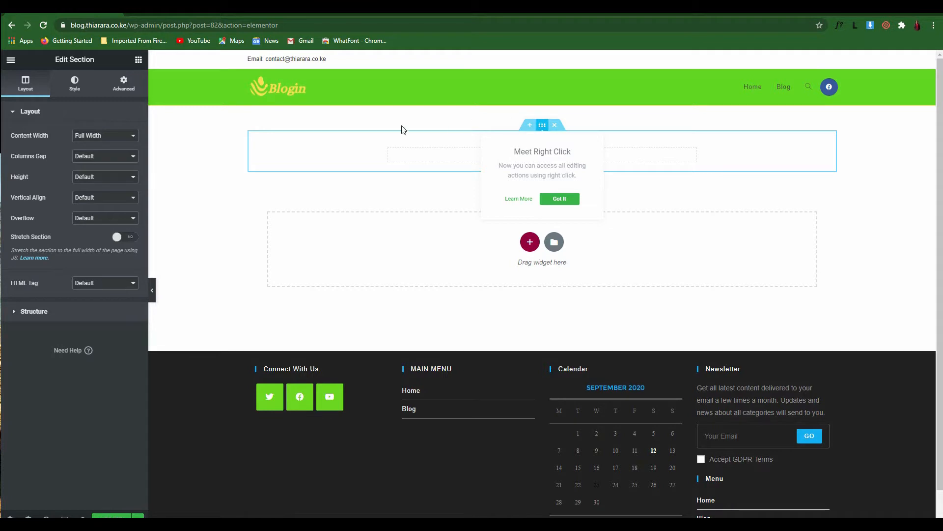
left_click(76, 87)
left_click(91, 156)
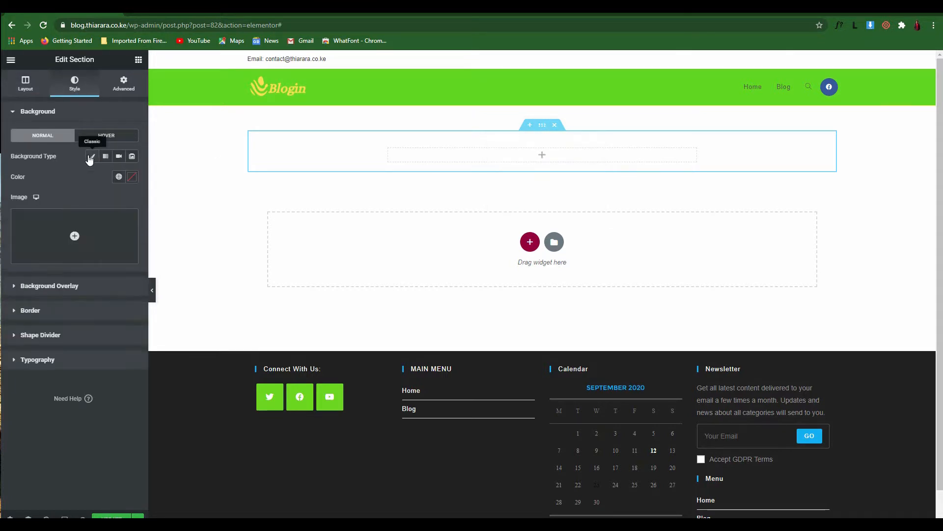
left_click(131, 177)
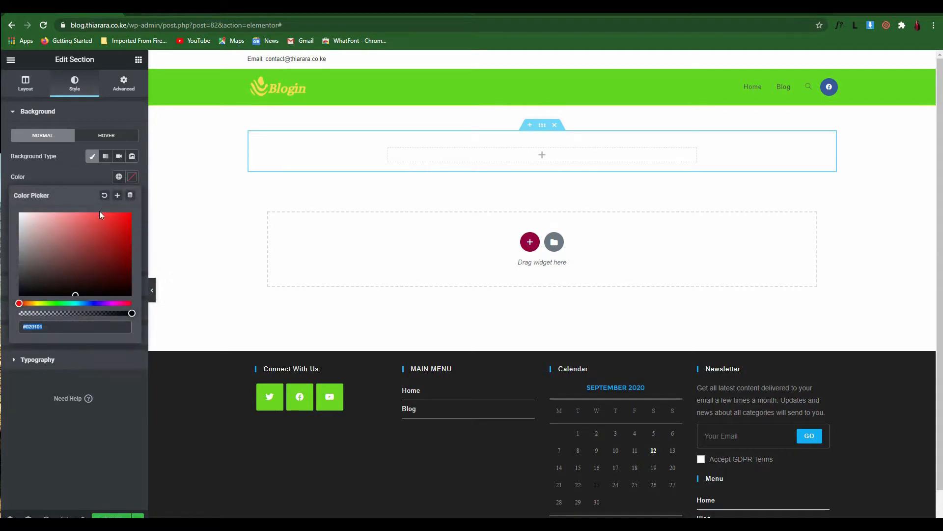
left_click(71, 229)
left_click_drag(52, 217, 39, 210)
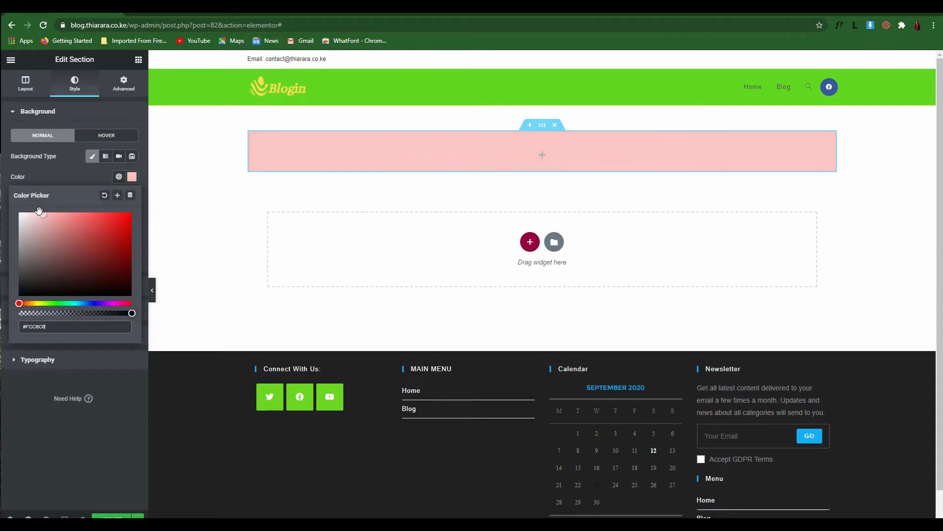
Step: Place a Heading widget in the inner section with the title LOGIN and centre alignment
left_click(137, 60)
left_click_drag(109, 151, 554, 153)
left_click_drag(105, 157, 1, 120)
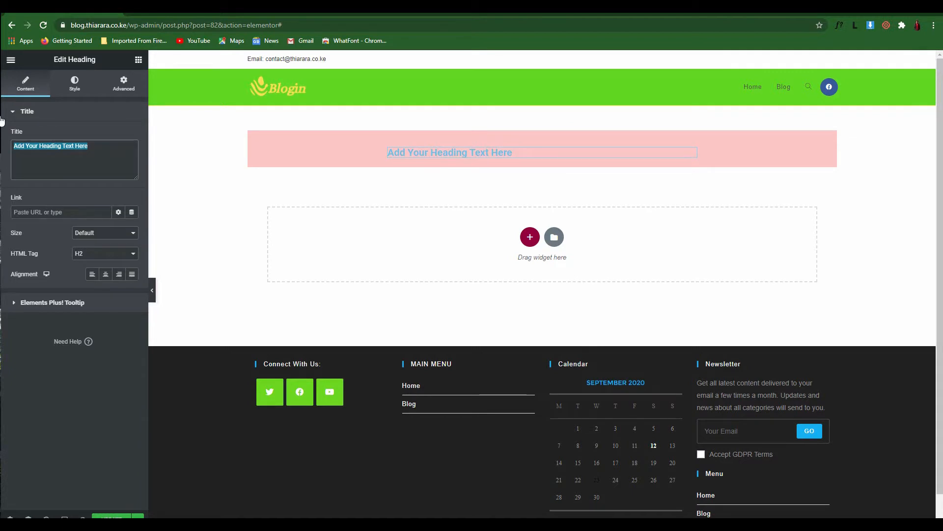
type("Lo")
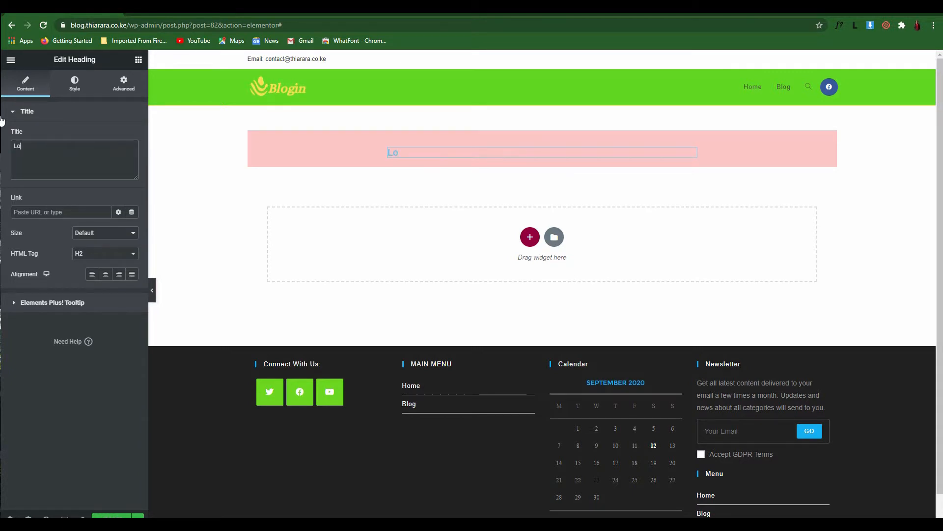
type("g")
key("BackSpace")
key("BackSpace")
type("OGIN")
left_click(107, 276)
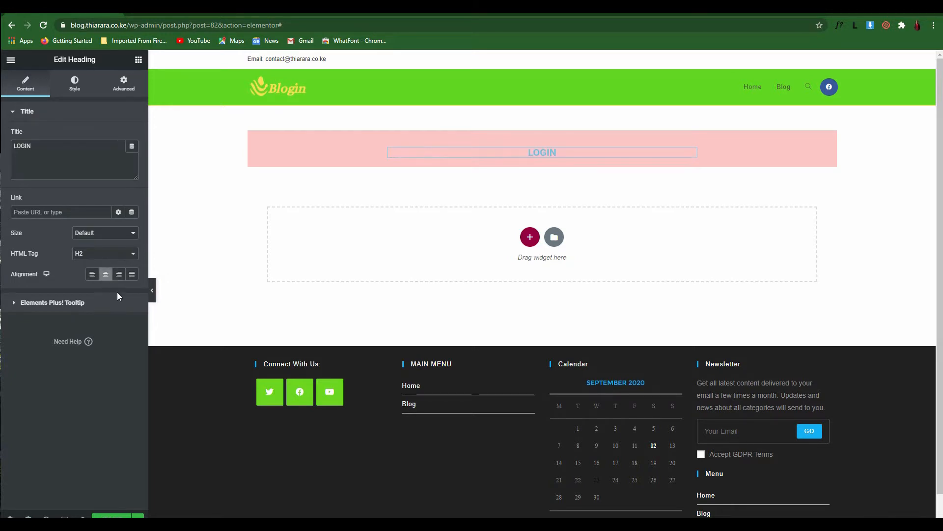
Step: Open the heading's Elements Plus! Tooltip settings and view the sample Test page in the other browser window
left_click(58, 303)
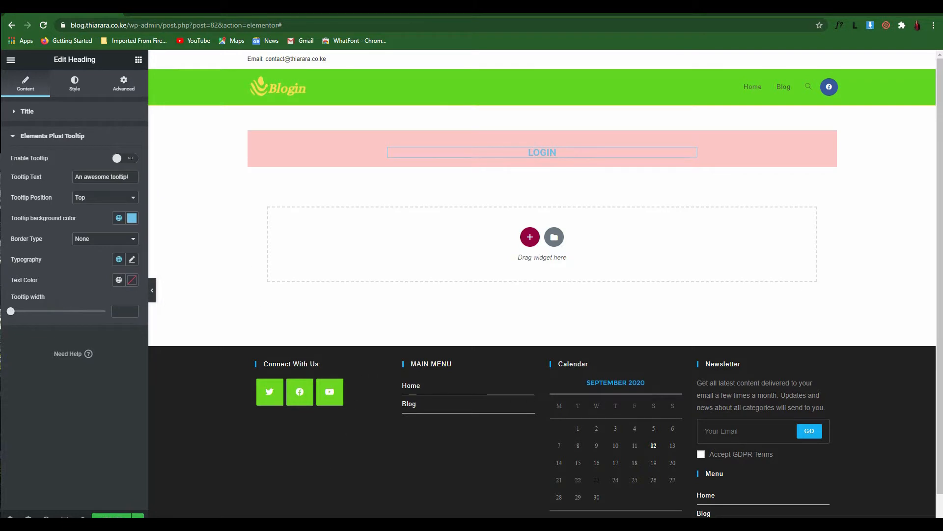
mouse_move(273, 518)
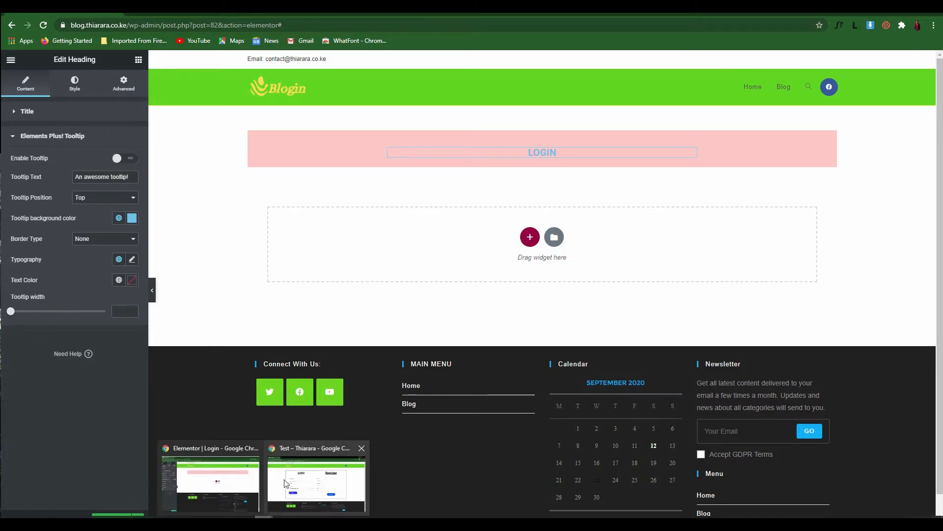
left_click(285, 482)
mouse_move(334, 162)
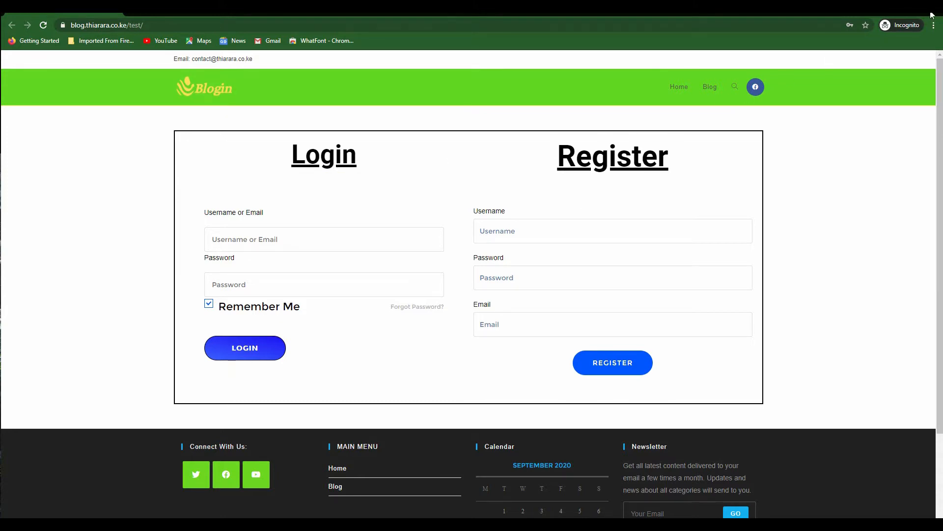
left_click(888, 9)
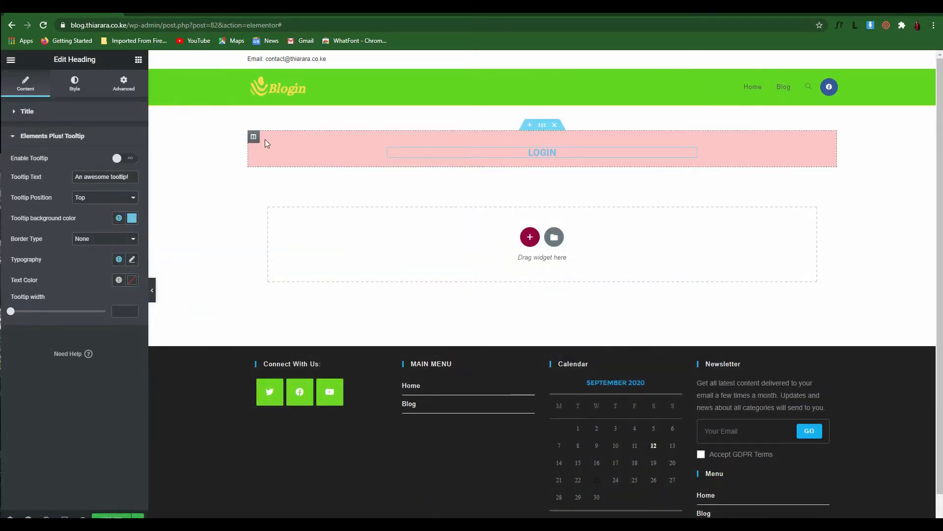
Step: Enable the tooltip on the LOGIN heading and preview it on the page without the editing controls
left_click(116, 157)
mouse_move(543, 156)
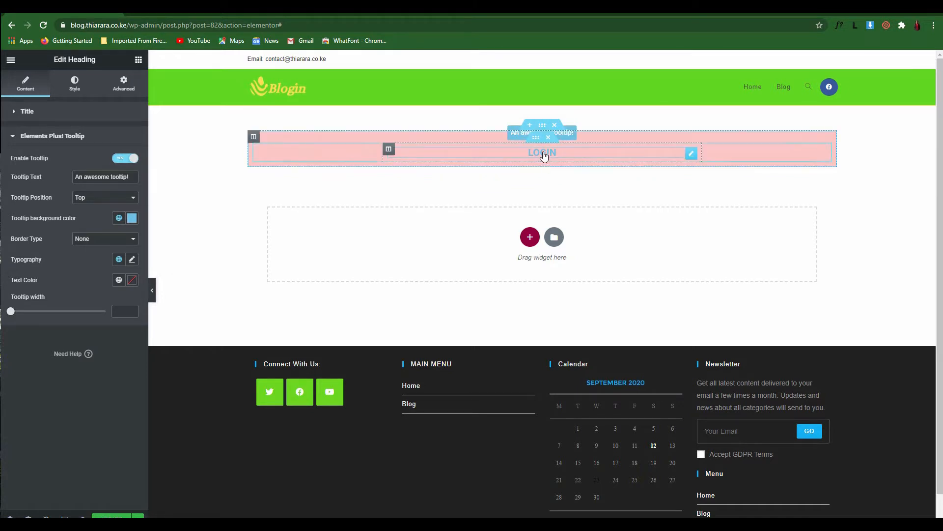
left_click(151, 292)
mouse_move(469, 148)
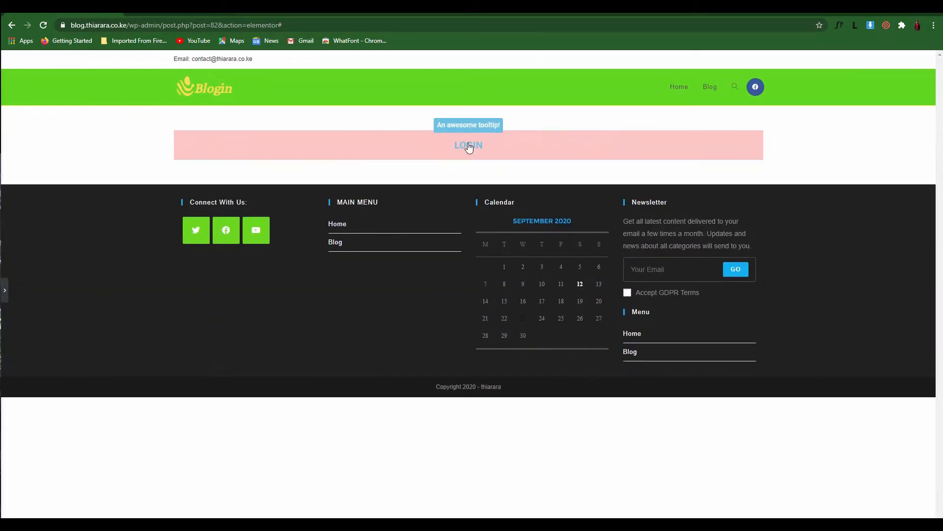
left_click(6, 290)
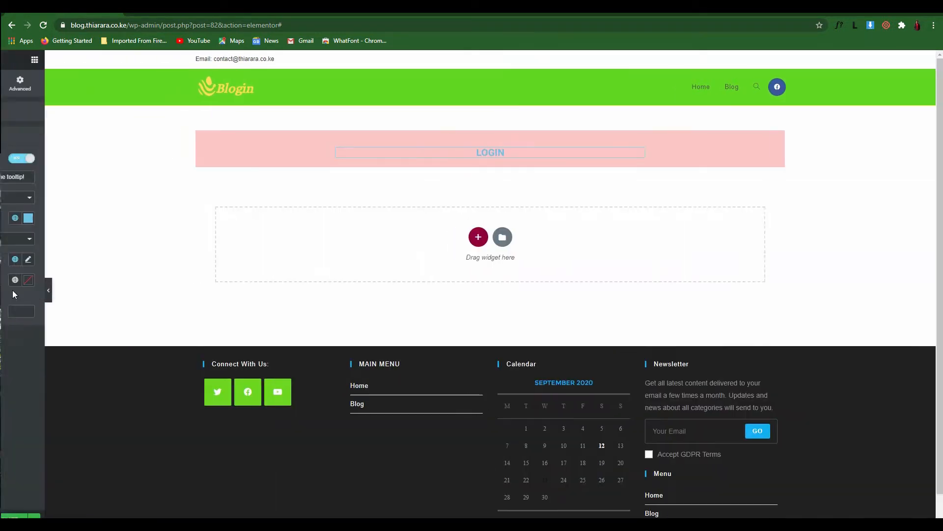
Step: Set the tooltip text to ENTER YOUR DETAIL TO LOGIN and its position to Bottom
left_click_drag(127, 177, 48, 174)
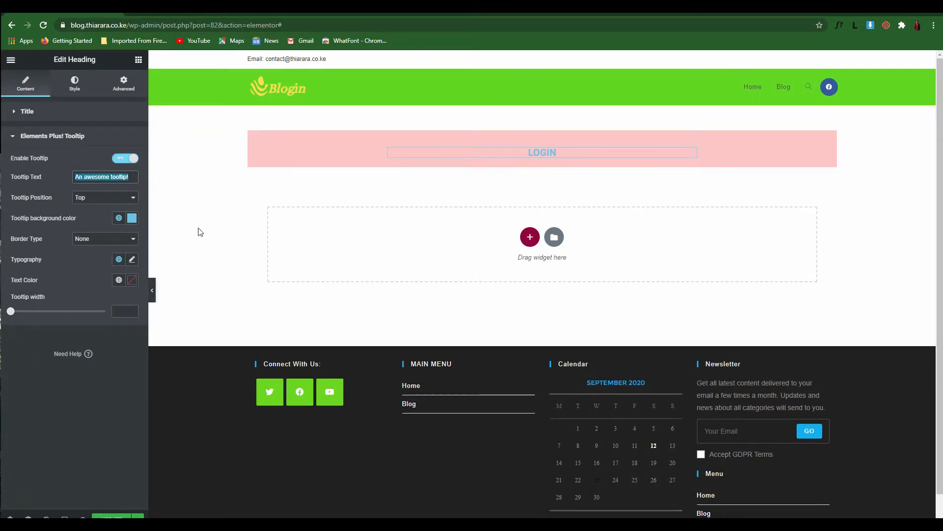
type("ENTER YOUR DETAIL TO LOGIN")
left_click(118, 197)
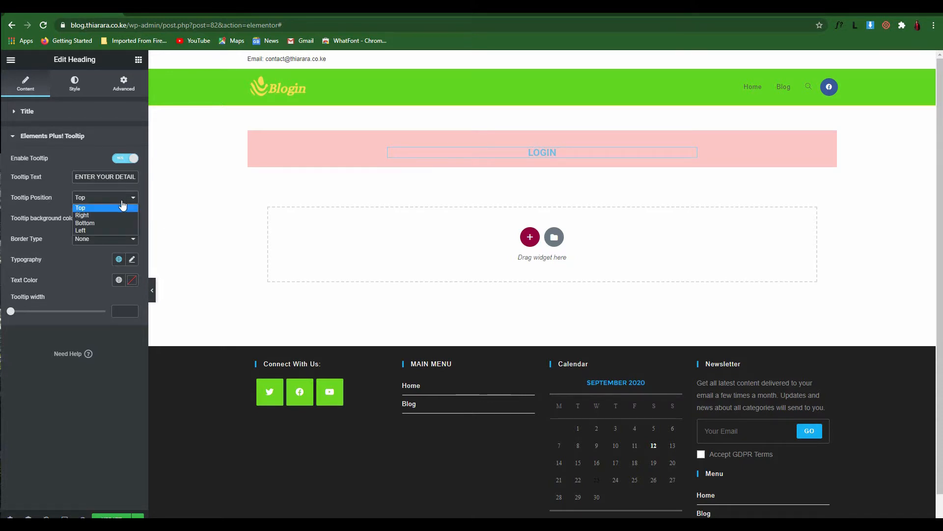
left_click(115, 217)
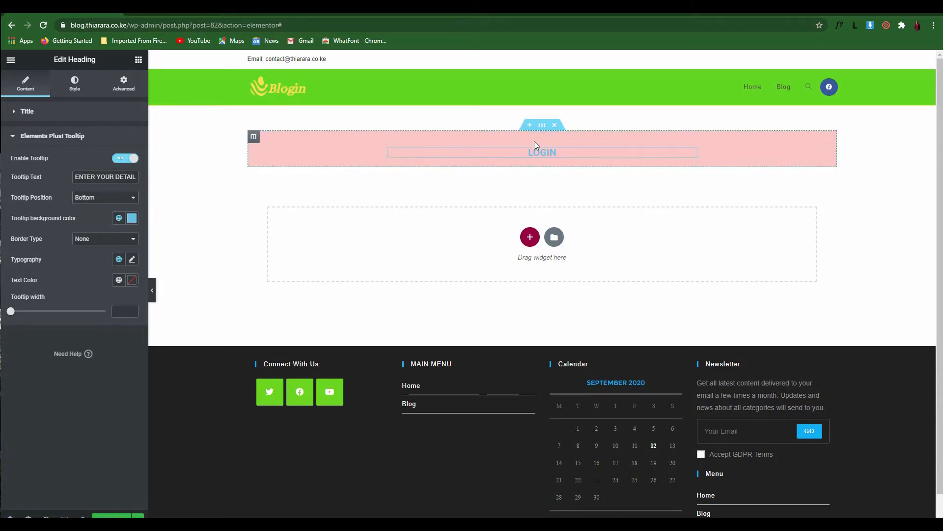
Step: Set the tooltip background color to pure red, #FF0000
left_click(131, 220)
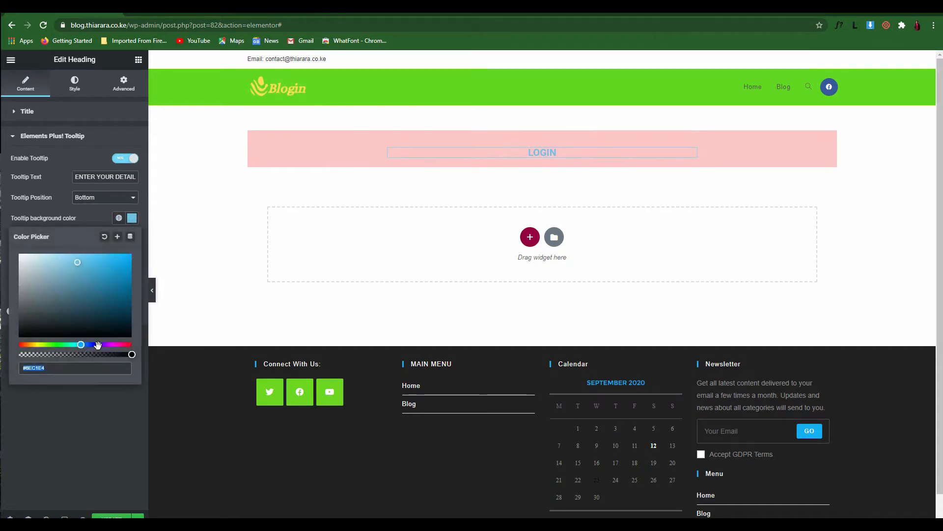
left_click_drag(82, 344, 11, 342)
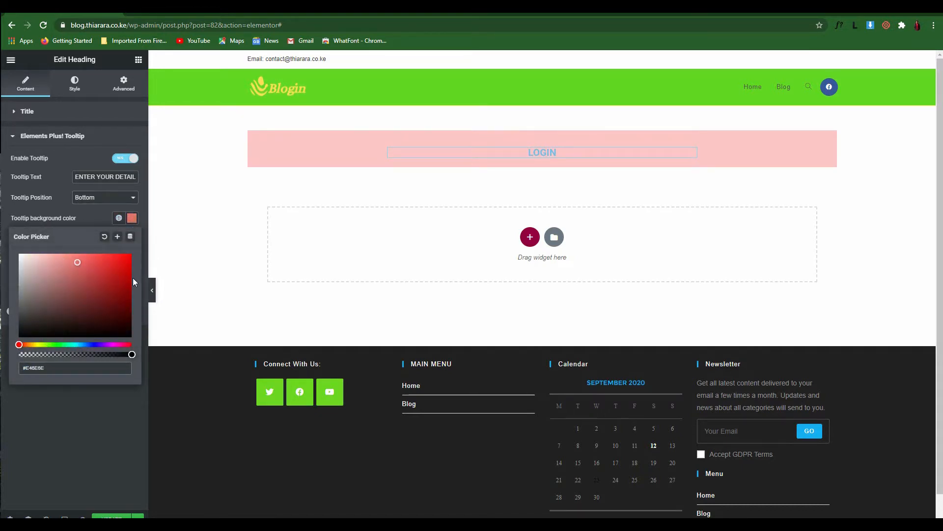
left_click_drag(130, 282, 135, 252)
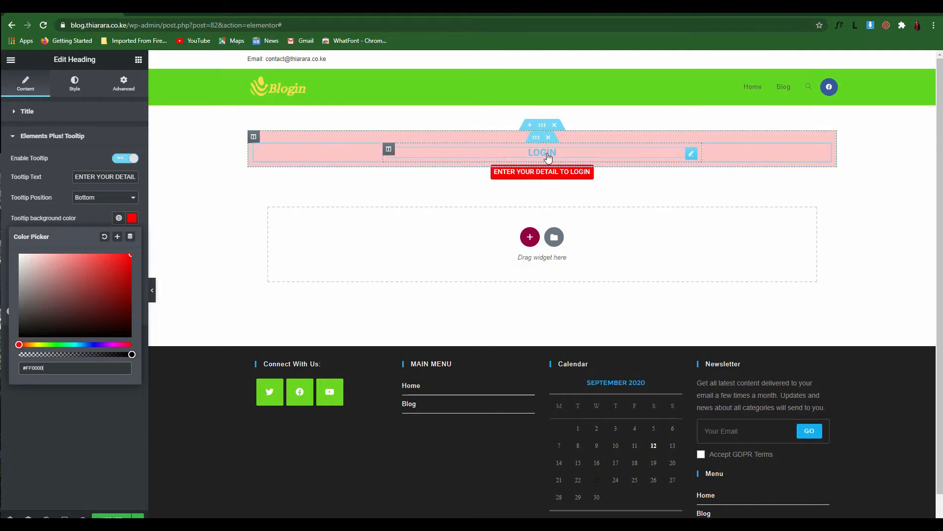
left_click(83, 219)
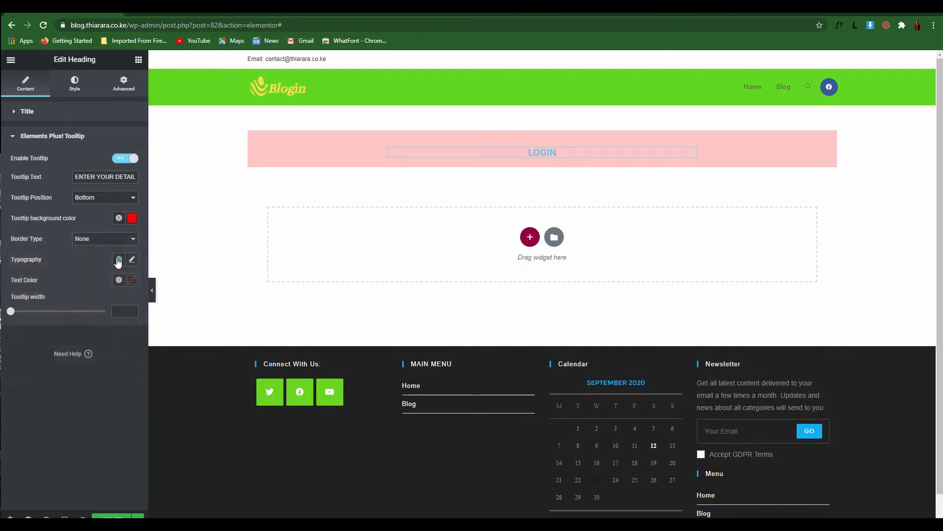
Step: Give the tooltip a Solid border with a width of 2 on all sides in color #101010
left_click(101, 244)
left_click(92, 255)
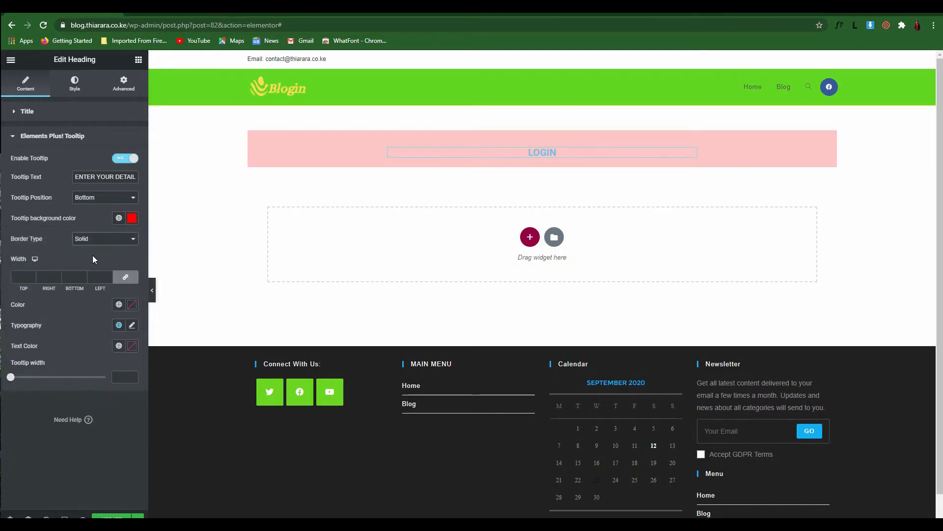
left_click(17, 278)
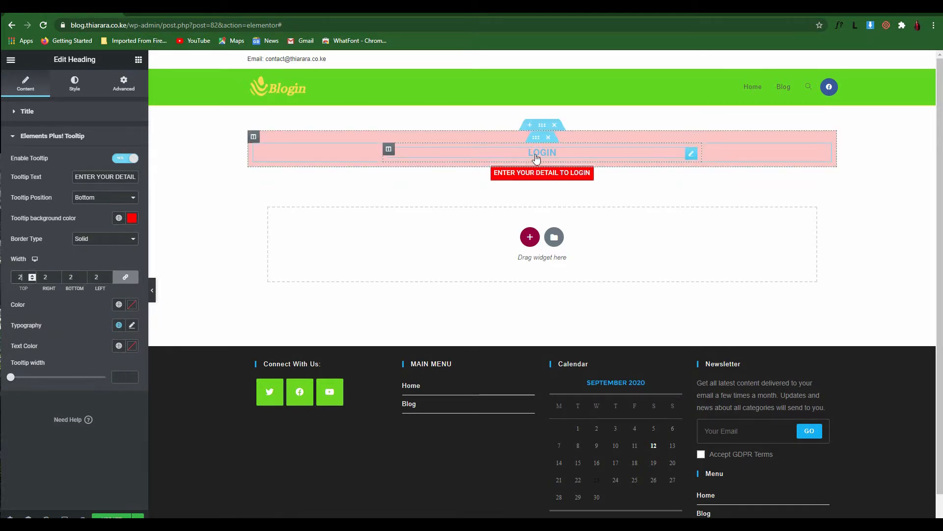
left_click(131, 304)
type("#101010")
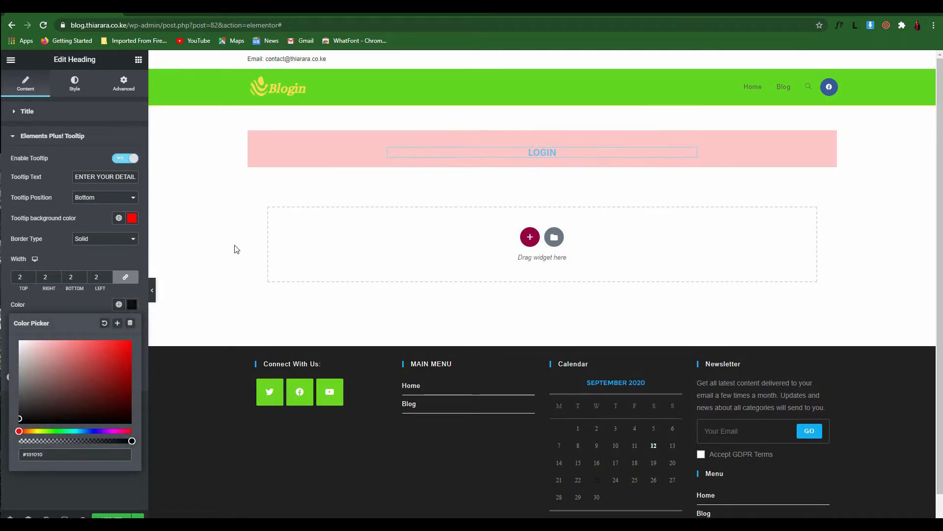
left_click(122, 290)
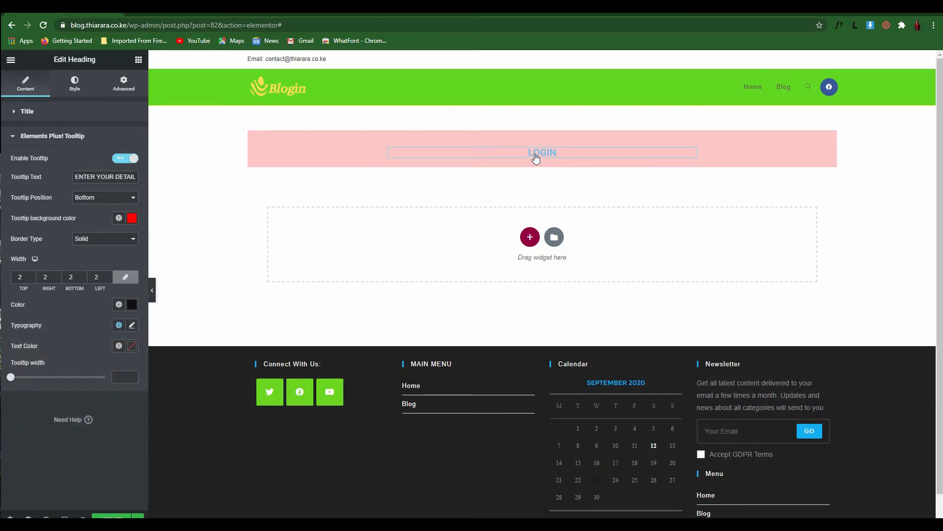
mouse_move(538, 158)
Step: Search the widgets for LOG and place the User Login Form widget below the LOGIN heading
left_click(138, 60)
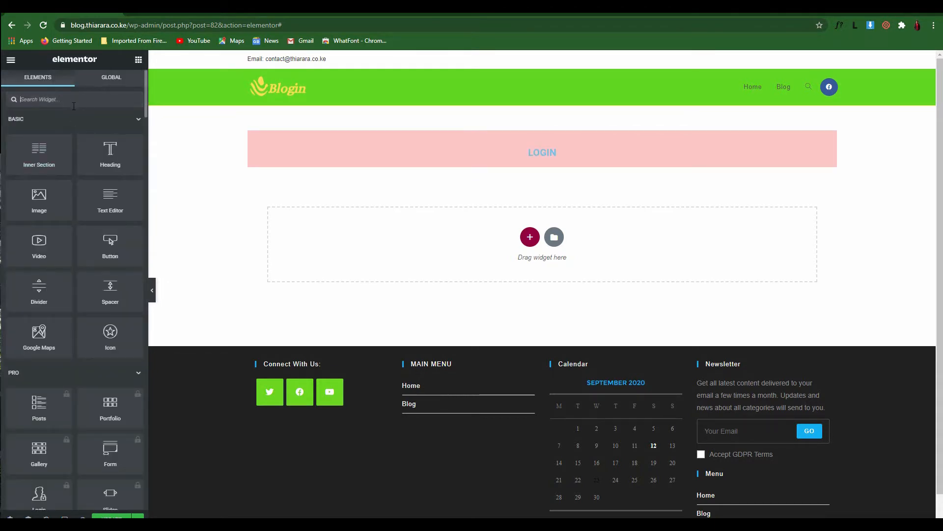
type("LO")
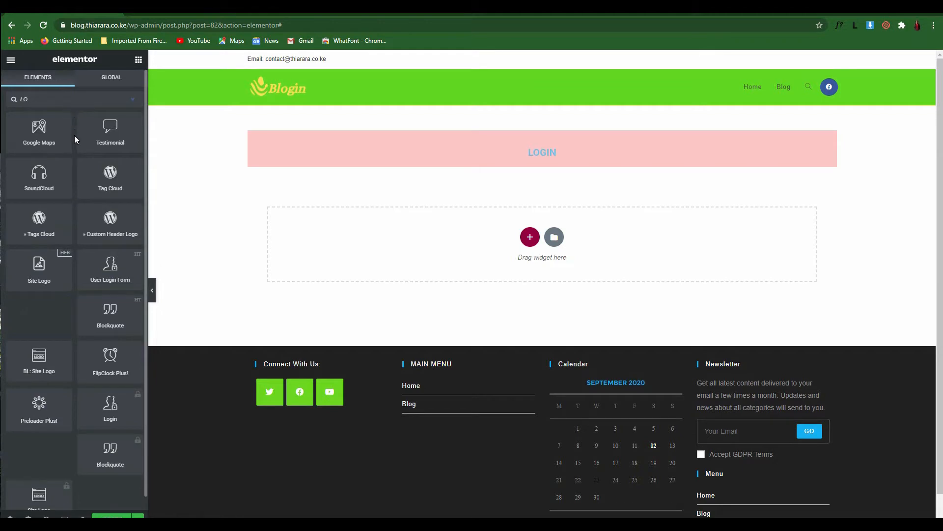
type("G")
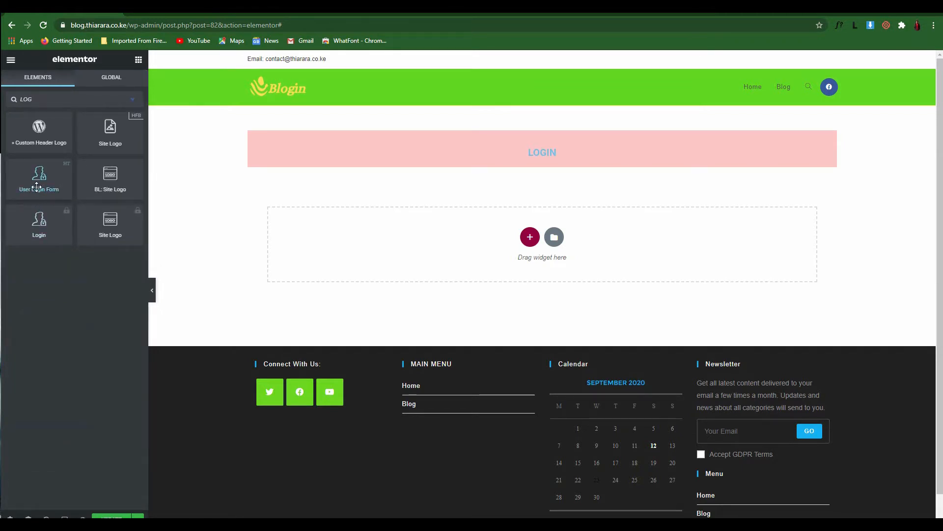
left_click_drag(48, 182, 550, 160)
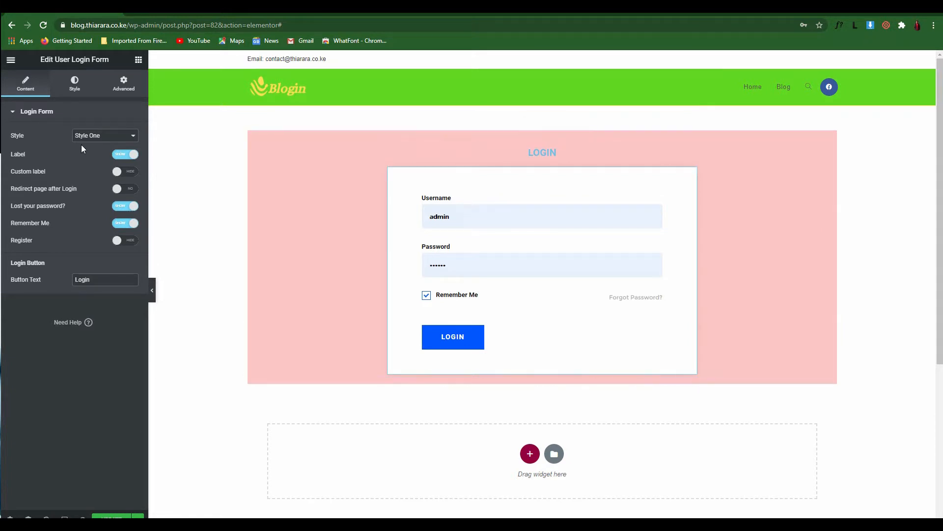
Step: Try Style Two and Style Four on the User Login Form, and return it to Style One
left_click(98, 140)
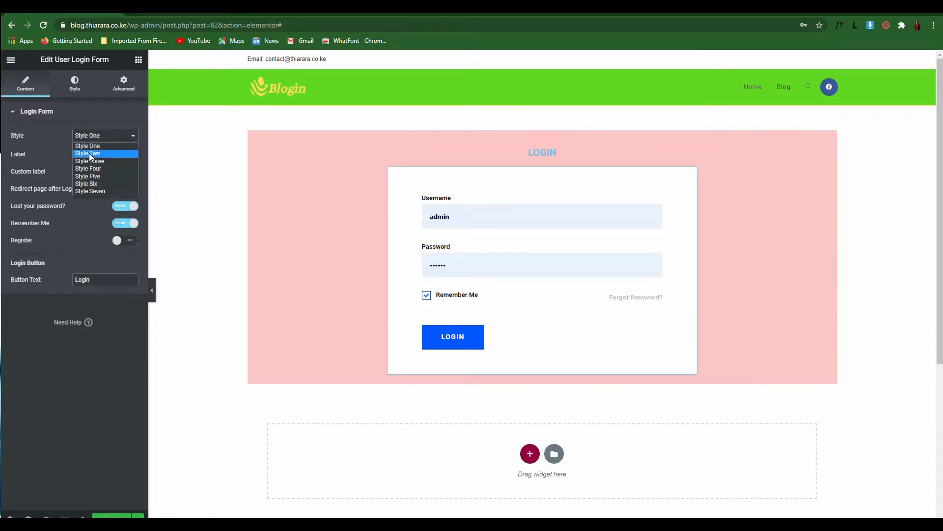
left_click(89, 154)
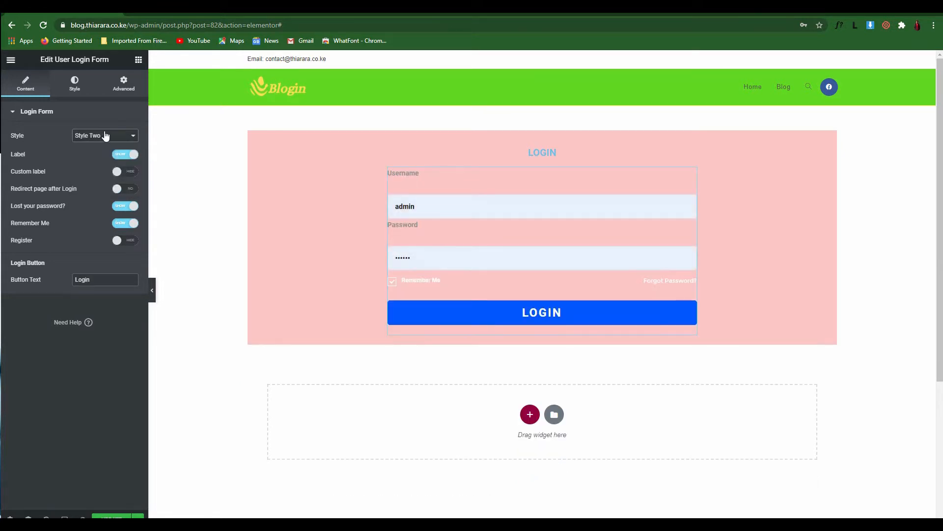
left_click(104, 136)
left_click(101, 168)
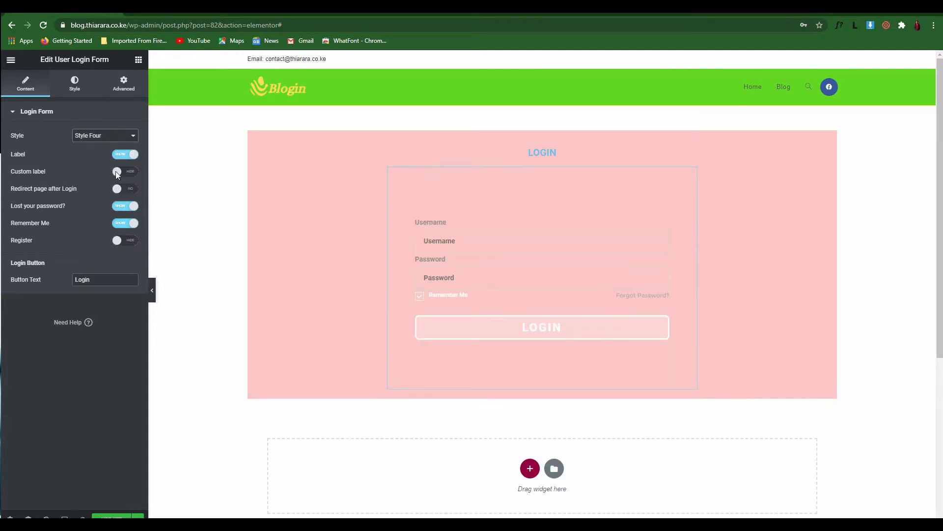
left_click(99, 136)
left_click(90, 145)
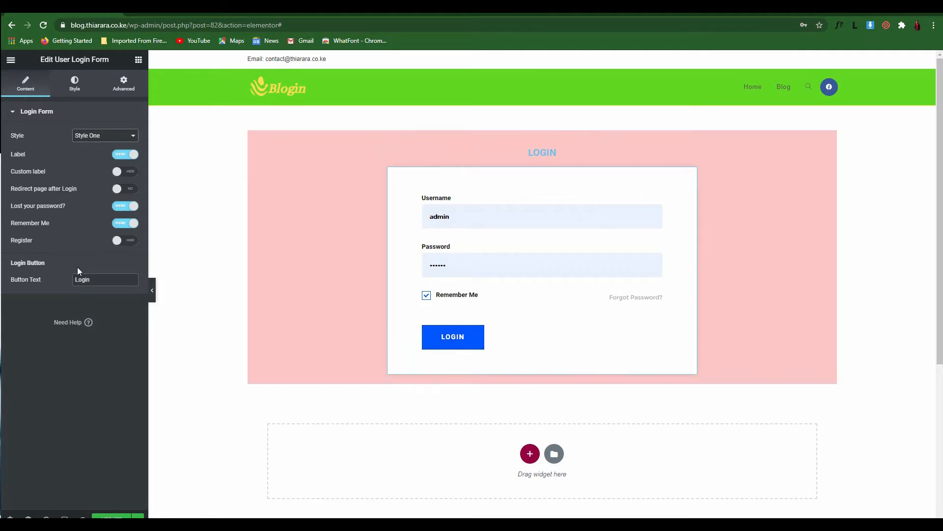
Step: Show the Register link and turn on custom labels in the User Login Form
left_click(125, 241)
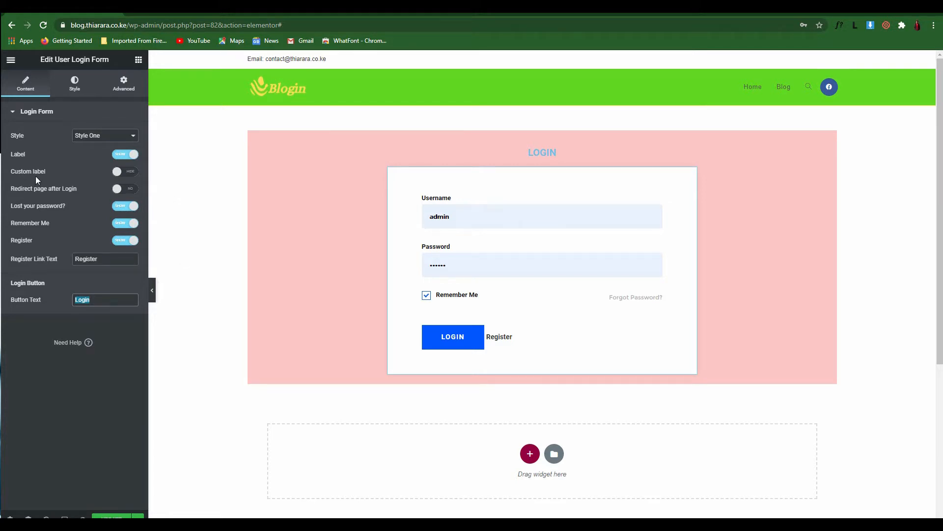
left_click(125, 172)
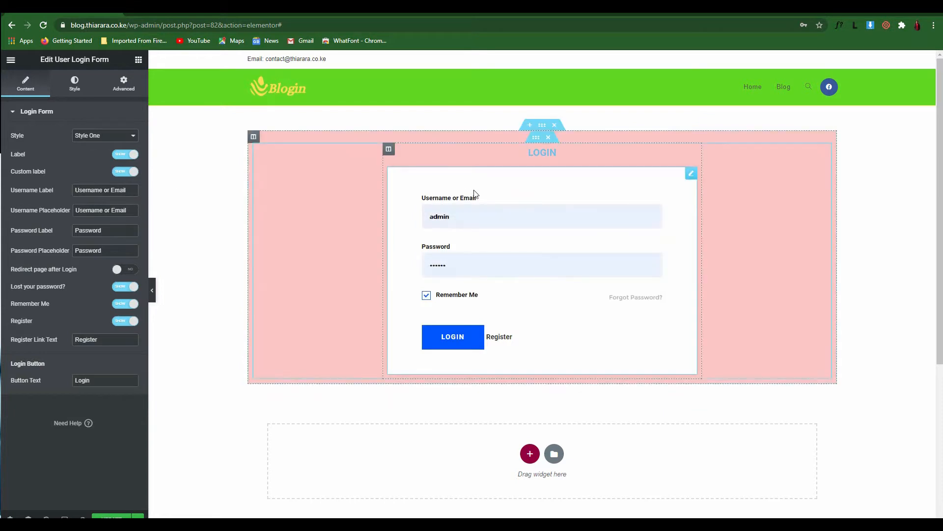
Step: Clear the prefilled username and password in the form preview to check the placeholders, and toggle the Remember Me checkbox
left_click_drag(453, 218, 361, 212)
key("BackSpace")
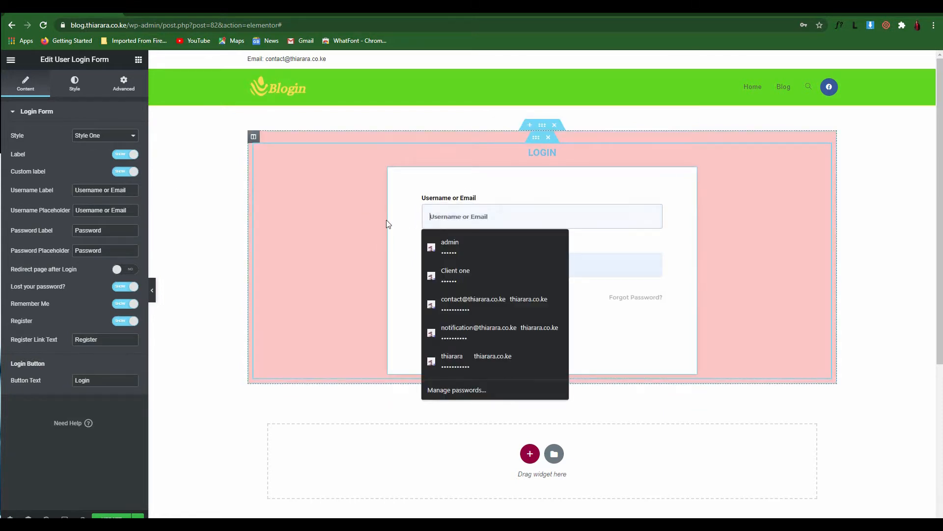
left_click(416, 198)
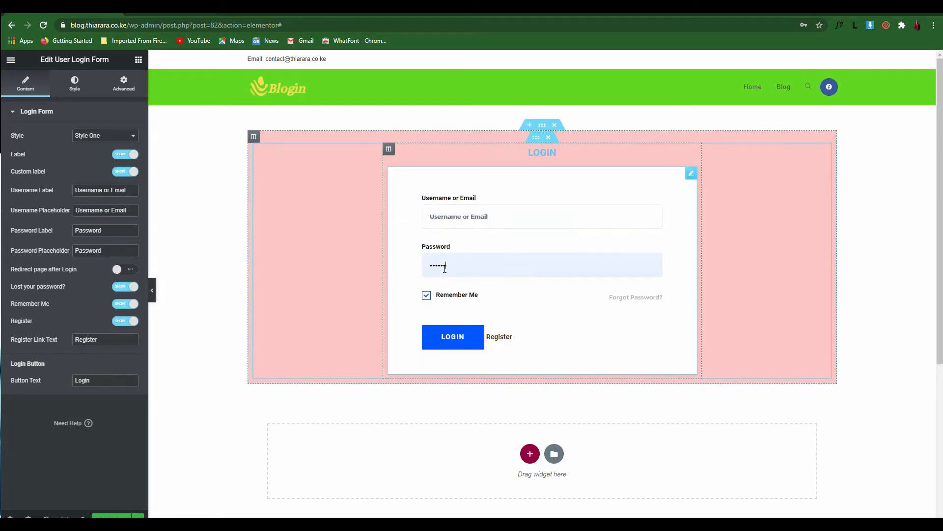
key("BackSpace")
key("BackSpace")
key("BackSpace")
key("BackSpace")
key("BackSpace")
key("BackSpace")
left_click(416, 195)
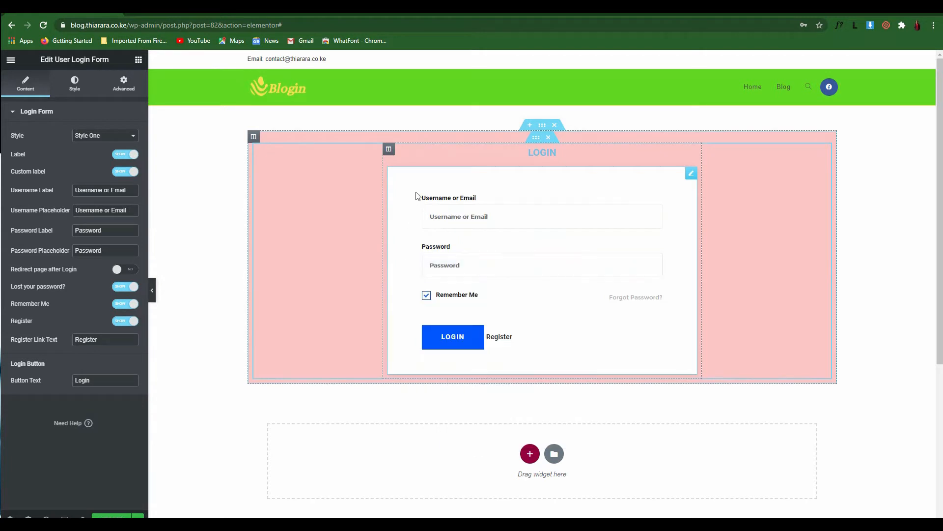
left_click(426, 296)
Step: Turn on the page redirect after login for the User Login Form
left_click(127, 270)
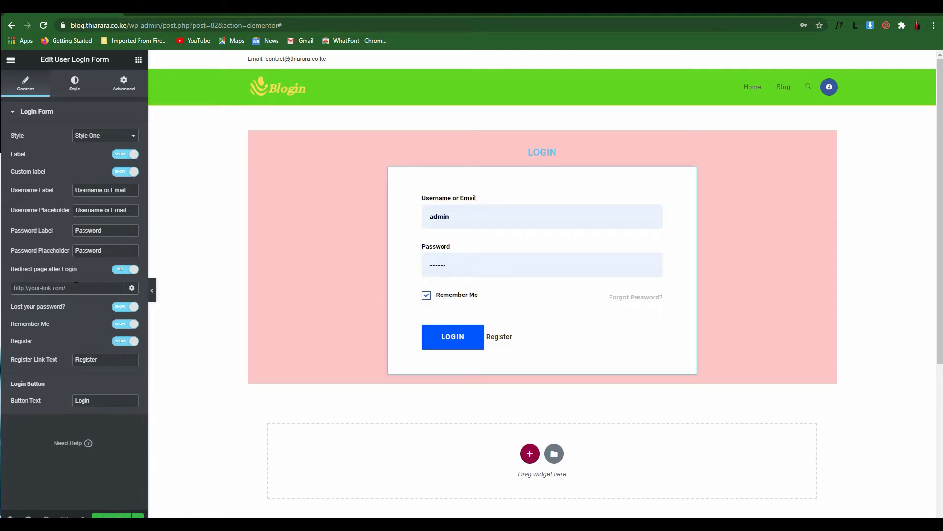
Step: Try Center and Right alignment for the login form's contents, and return them to Left
left_click(78, 94)
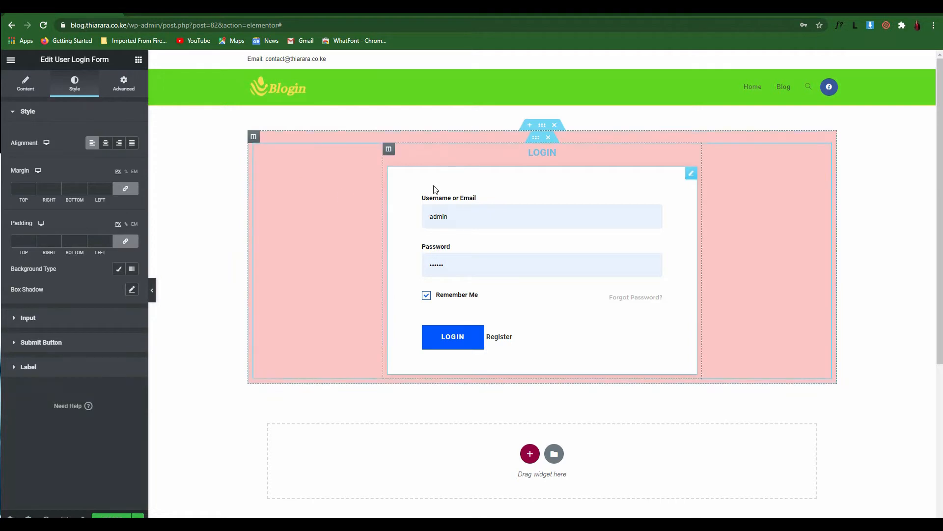
left_click(105, 143)
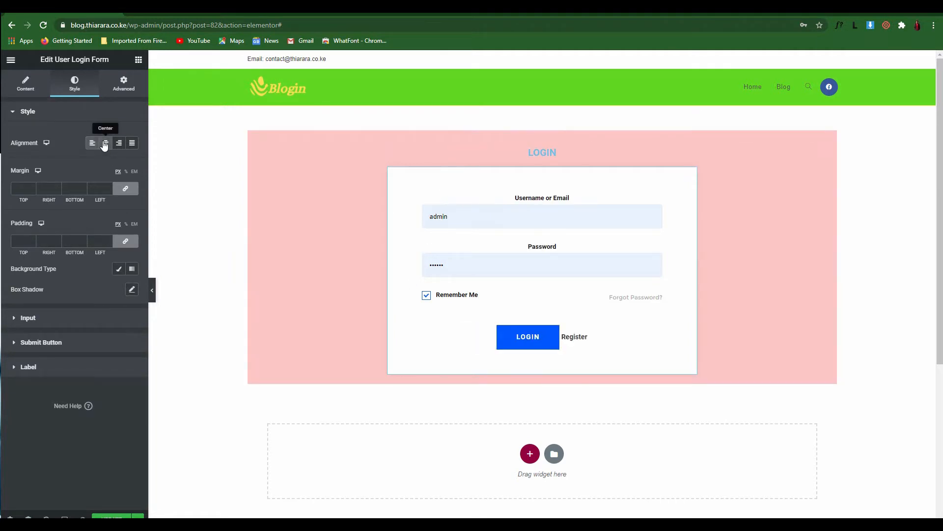
left_click(118, 144)
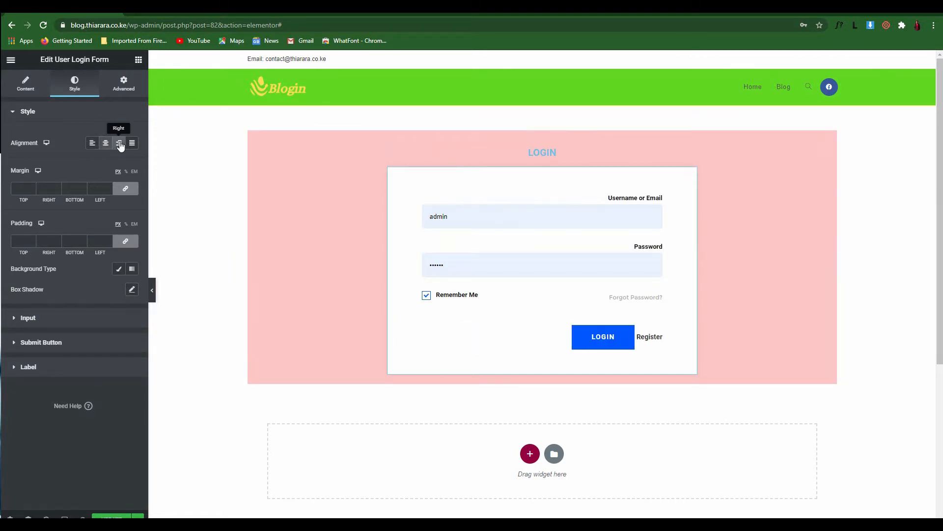
left_click(102, 145)
left_click(92, 144)
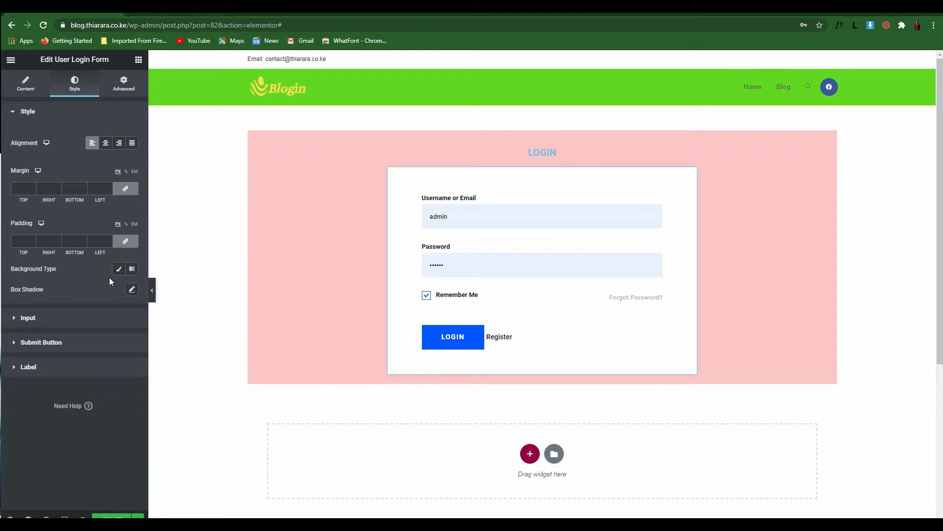
Step: Add a box shadow to the login form and make its color a nearly opaque black
left_click(131, 291)
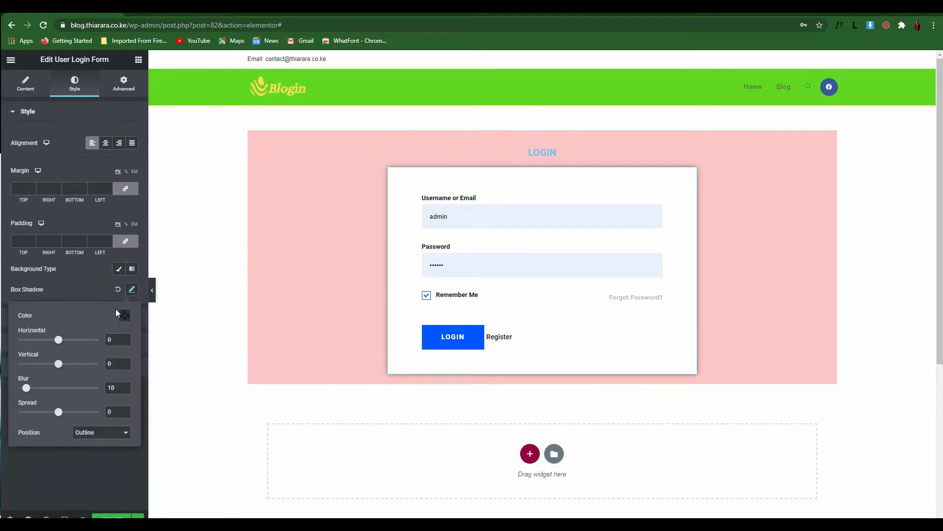
left_click(123, 315)
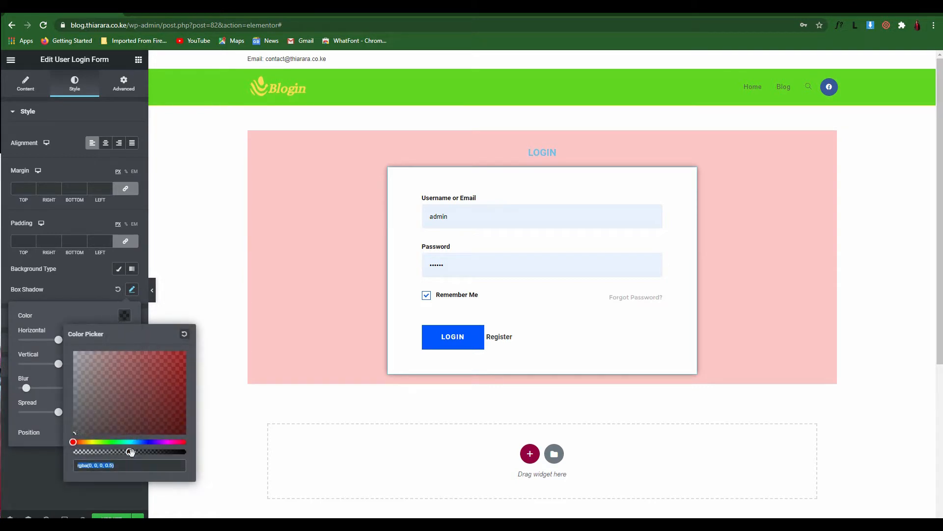
left_click_drag(129, 451, 188, 451)
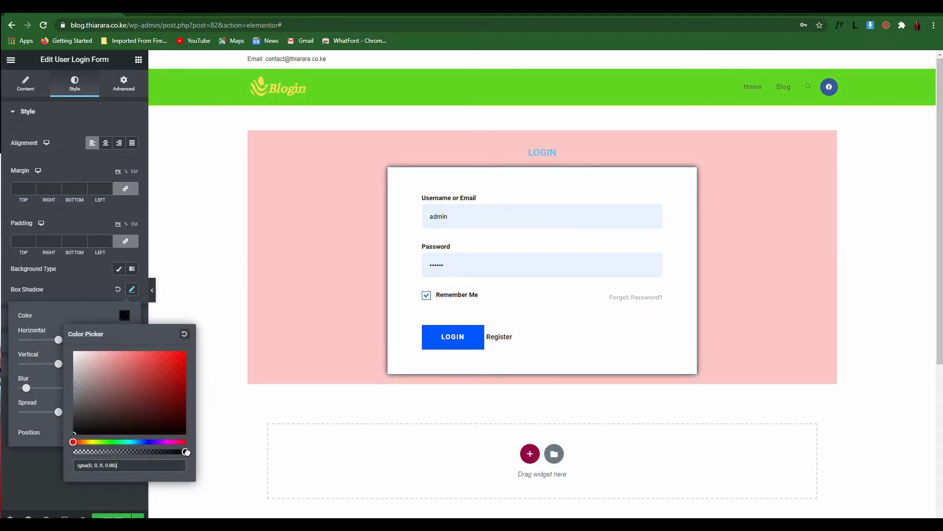
left_click_drag(96, 428, 74, 426)
left_click(69, 306)
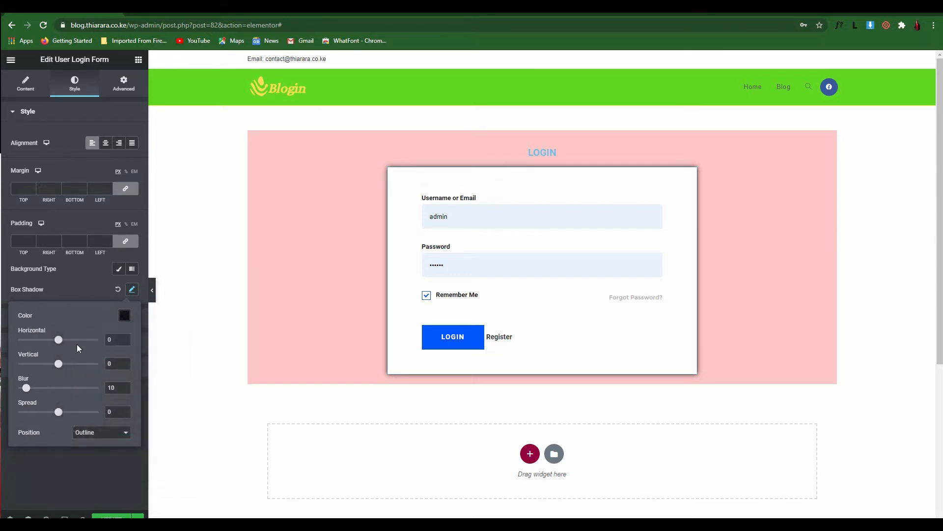
Step: Set the login form's box shadow to horizontal 10, vertical 10, blur 15 and spread 10
left_click_drag(57, 340, 62, 342)
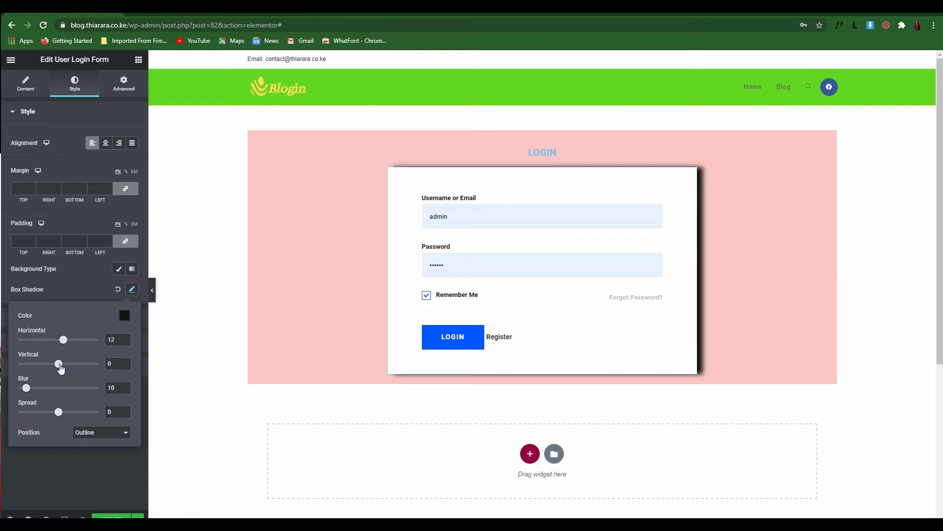
left_click(63, 365)
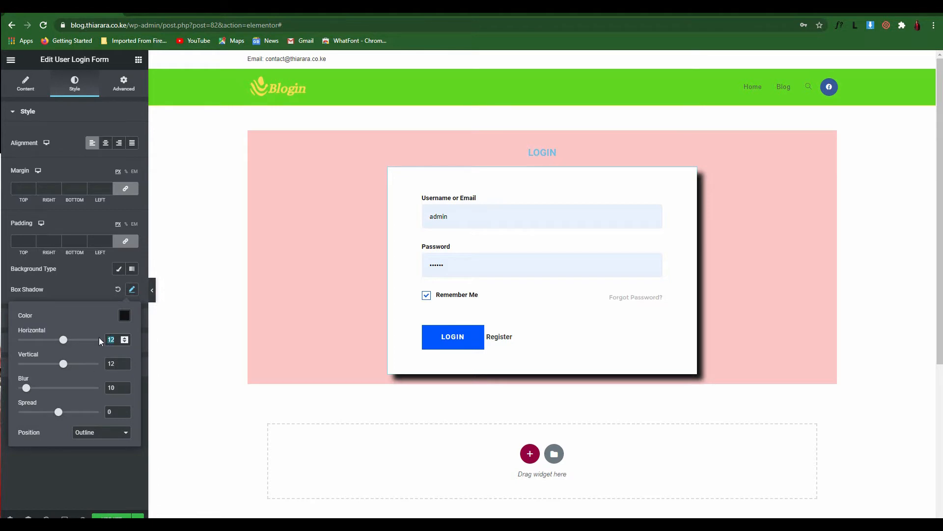
type("10")
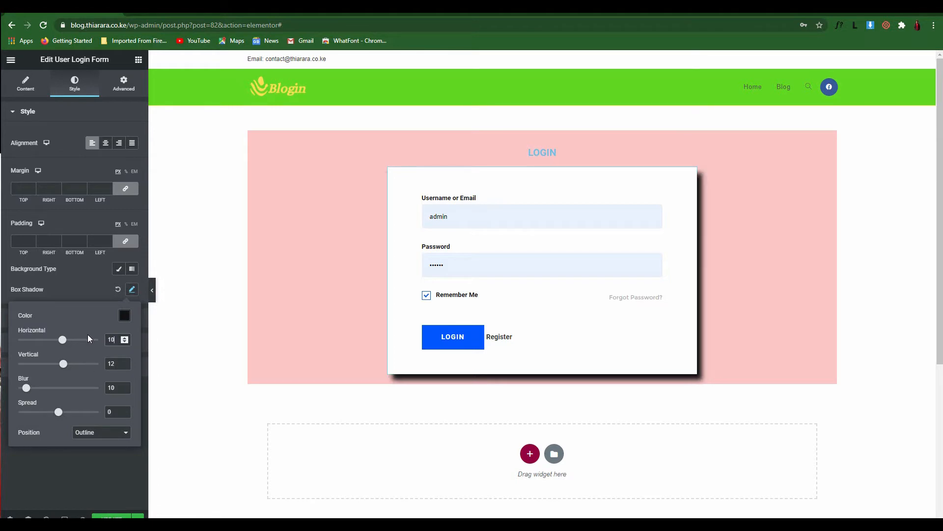
double_click(108, 364)
type("10")
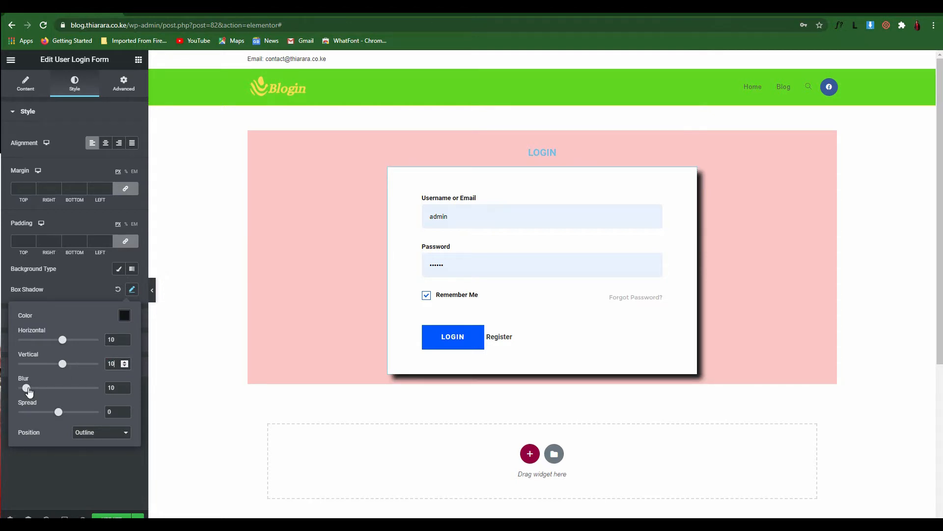
left_click_drag(28, 390, 34, 390)
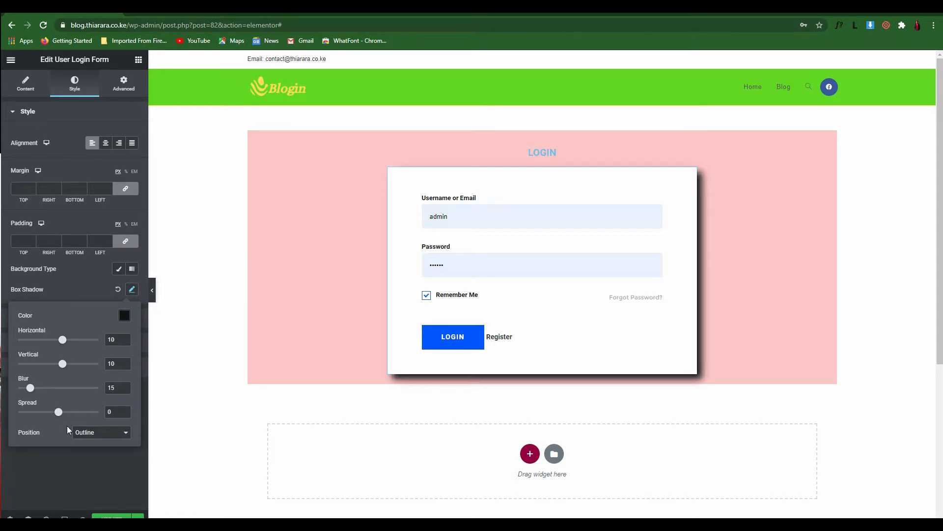
left_click_drag(61, 413, 67, 417)
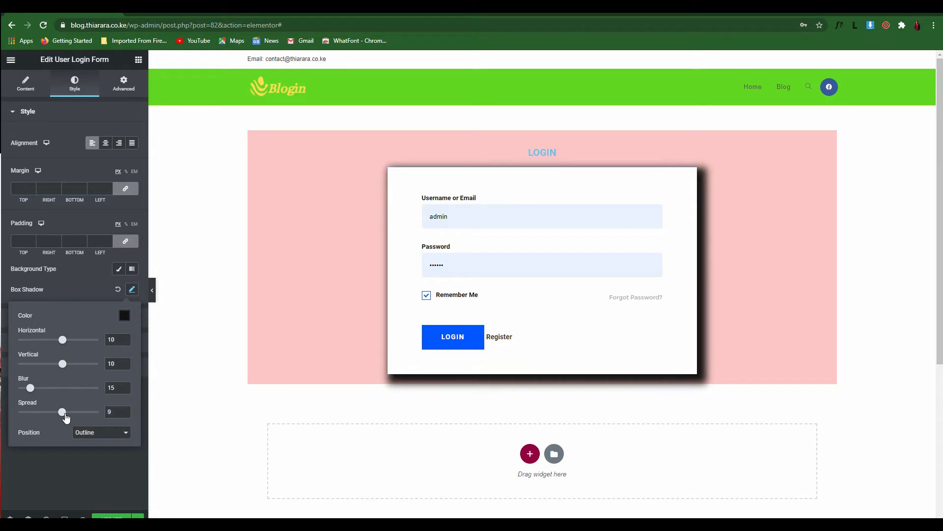
Step: Try the Inset position for the login form's box shadow, and return it to Outline
left_click(111, 433)
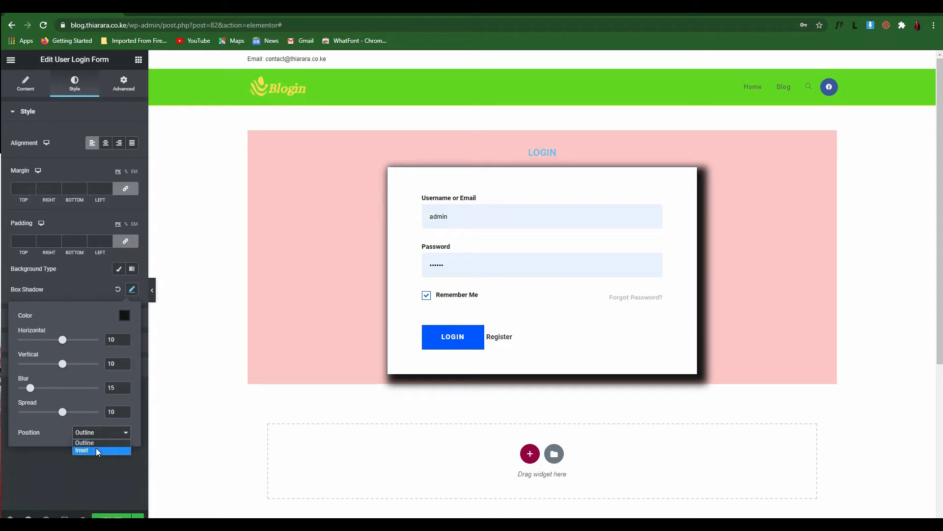
left_click(96, 451)
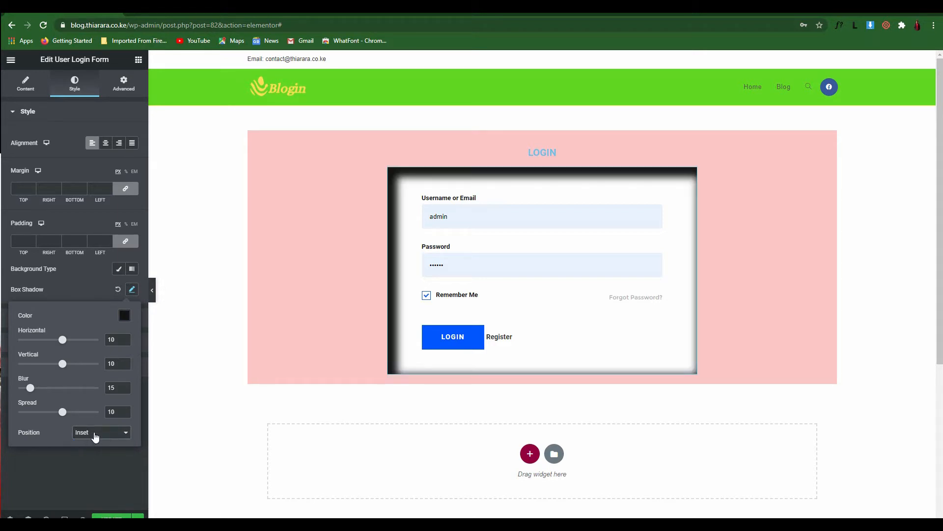
left_click(94, 435)
left_click(97, 442)
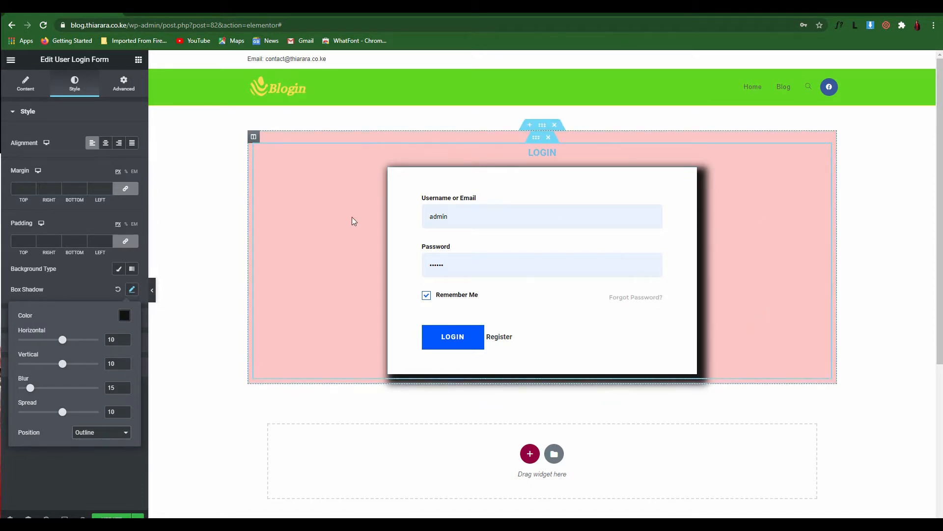
Step: Set the text color of the LOGIN heading to black, #000000
left_click(549, 155)
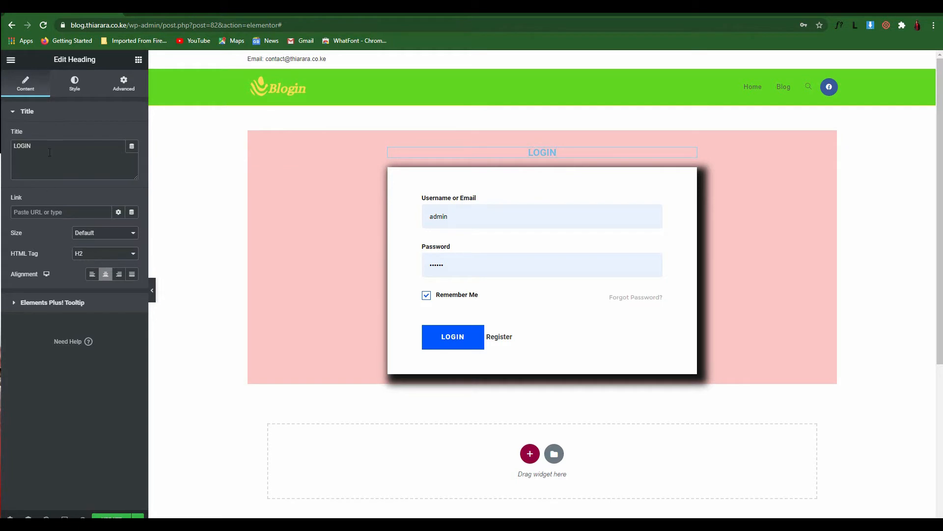
left_click(75, 84)
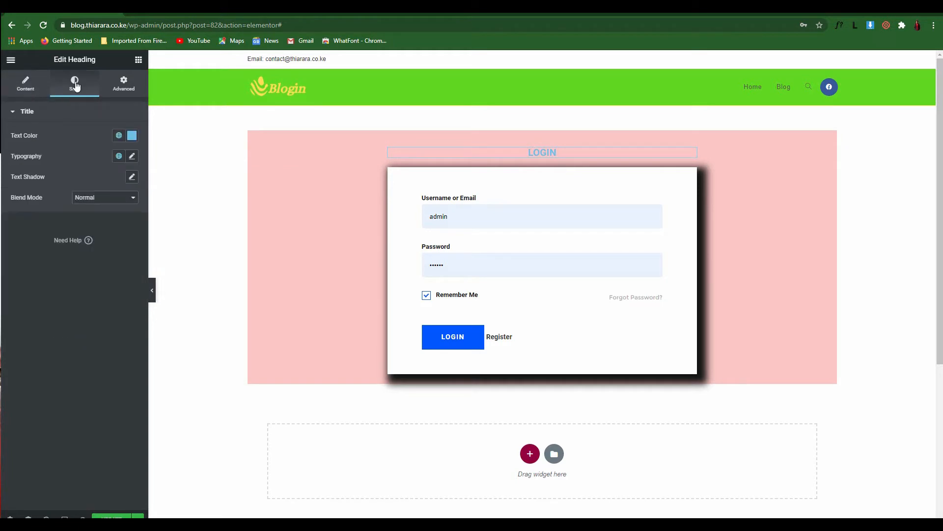
left_click(132, 137)
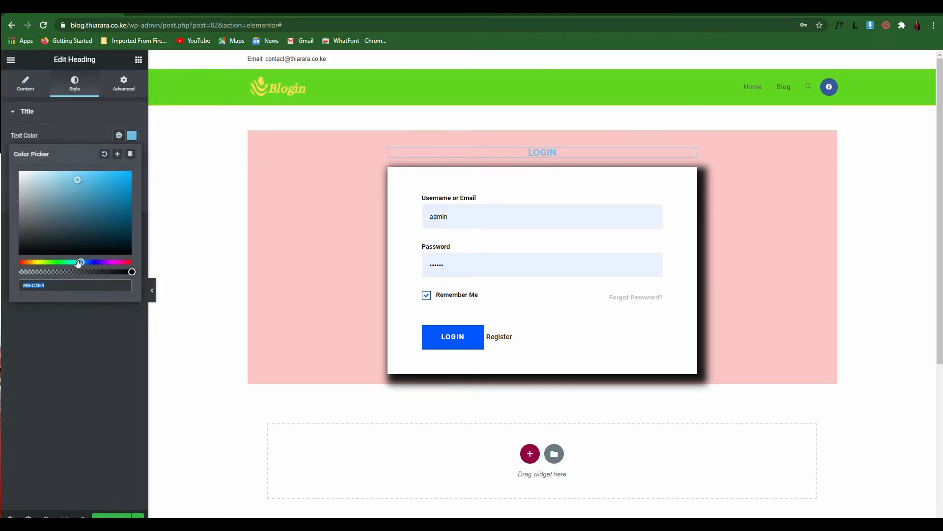
type("#000000")
left_click(54, 130)
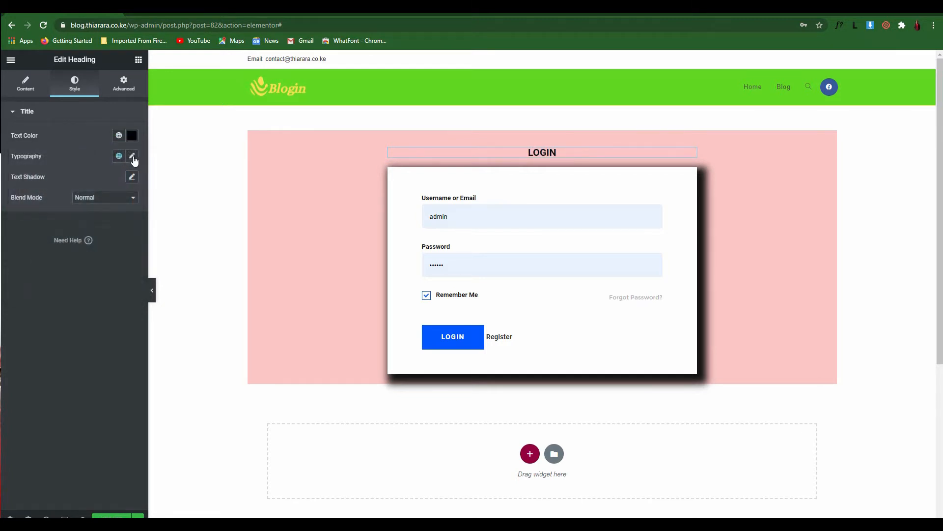
Step: Set the LOGIN heading's font family to Montserrat and its size to 50 px
left_click(132, 157)
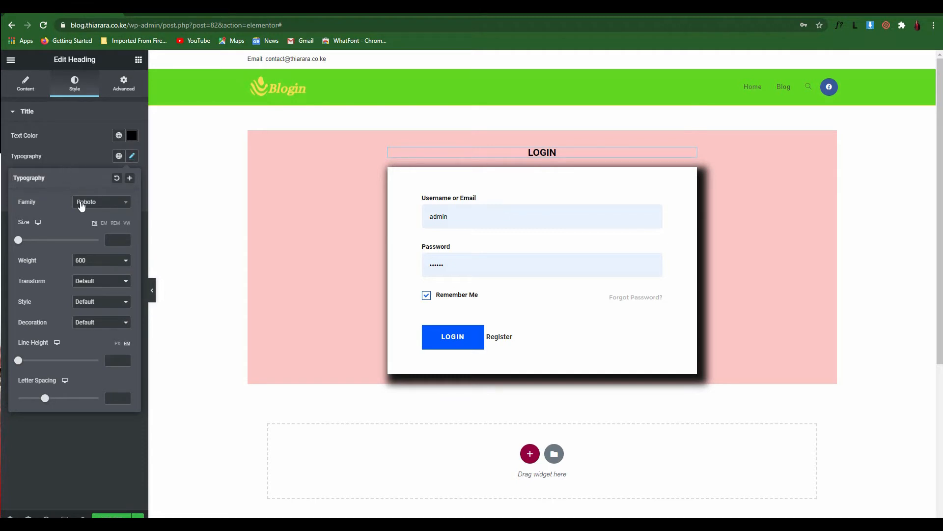
left_click(113, 205)
type("mont")
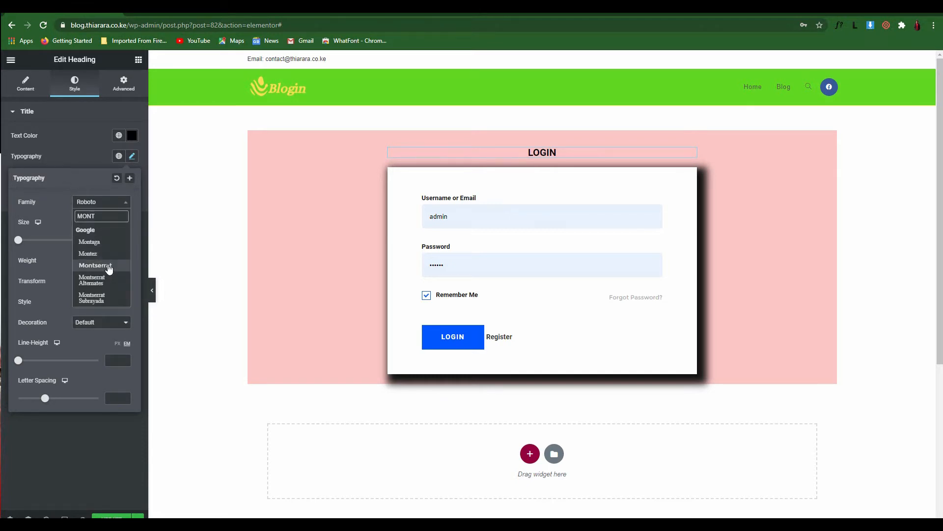
left_click(108, 266)
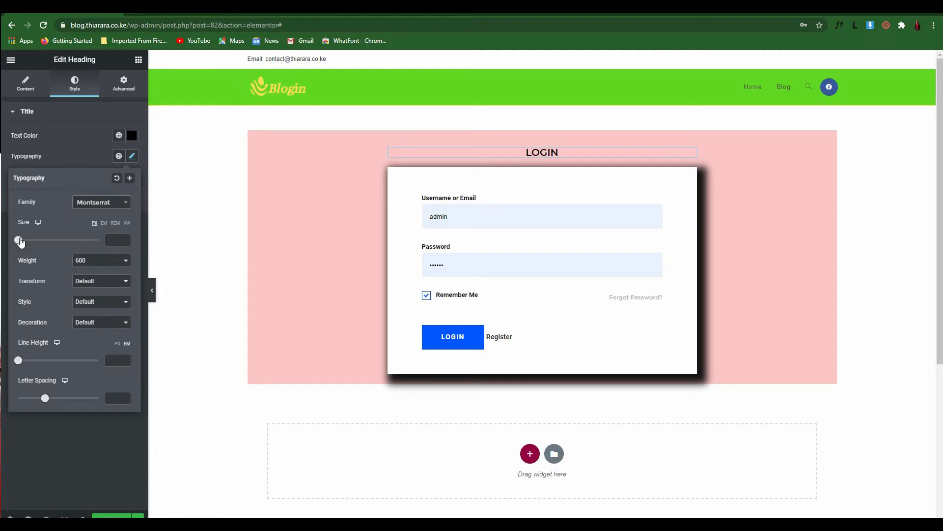
left_click_drag(20, 241, 41, 247)
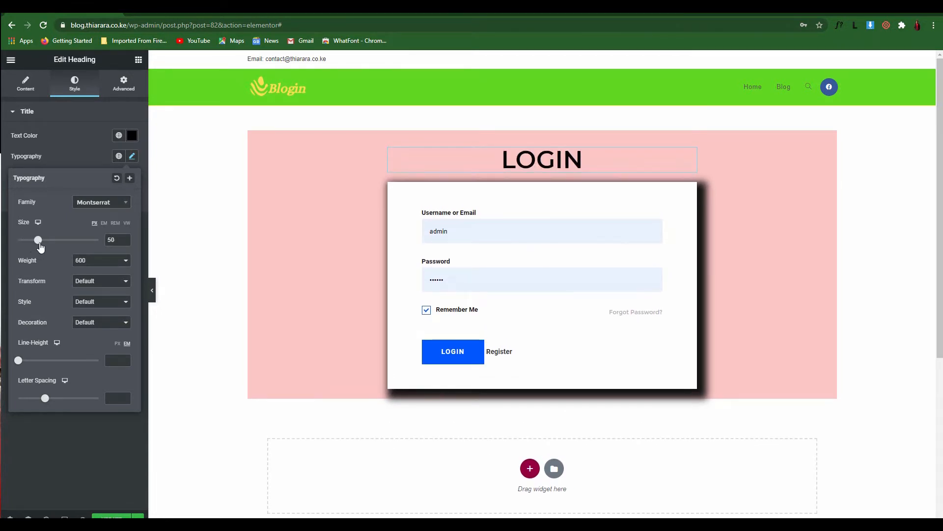
Step: Set the LOGIN heading's font weight to 900 and its text decoration to Underline
left_click(81, 260)
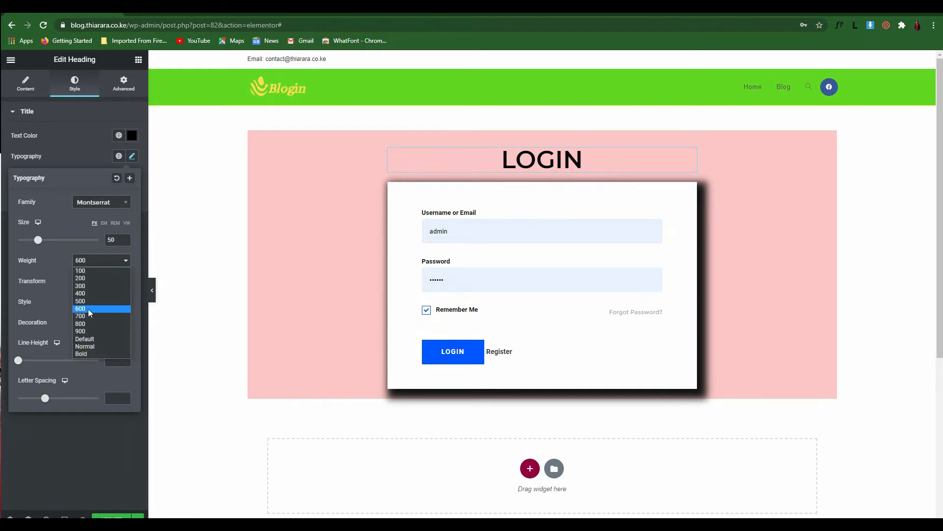
left_click(90, 332)
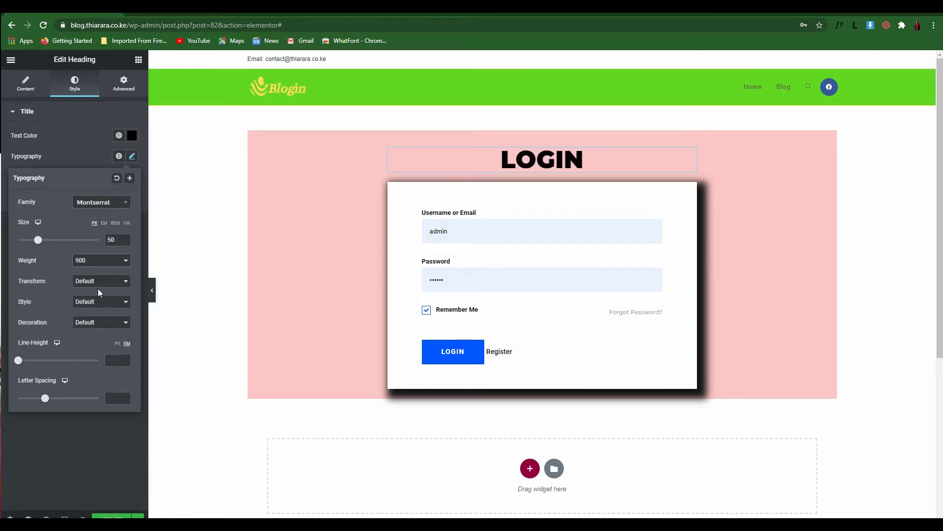
left_click(105, 323)
left_click(105, 341)
Step: Add a colon to the heading's title so that it reads LOGIN:
left_click(26, 83)
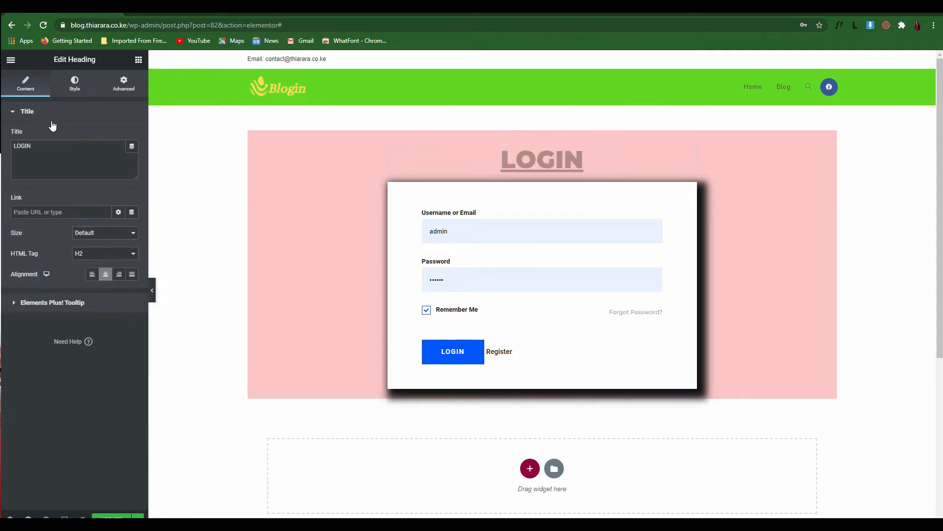
left_click(46, 149)
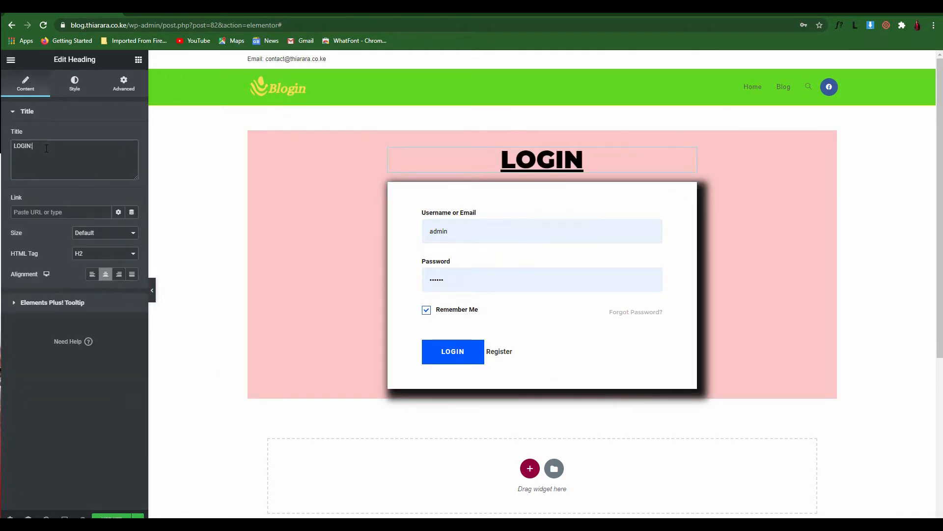
type(":")
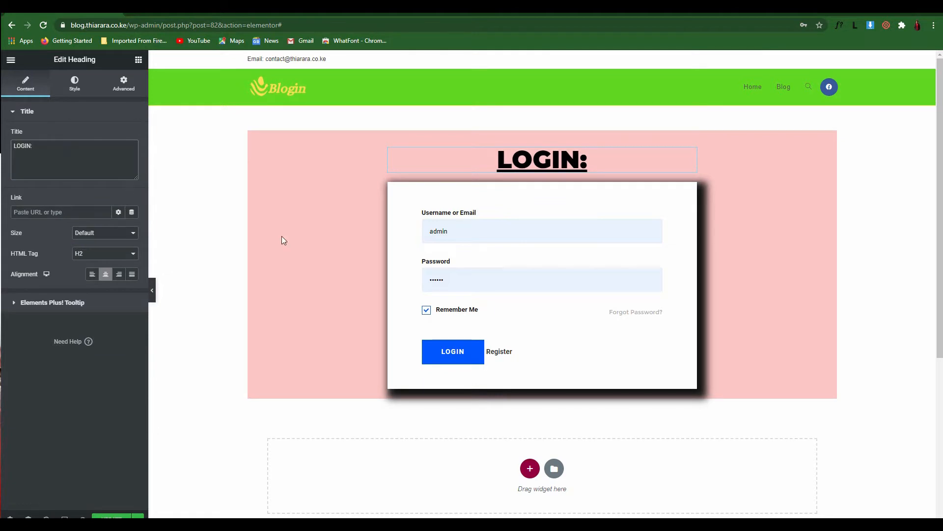
Step: Give the LOGIN: heading a text shadow in fully opaque black, rgba(0, 0, 0, 1), and adjust its blur slightly
left_click(74, 84)
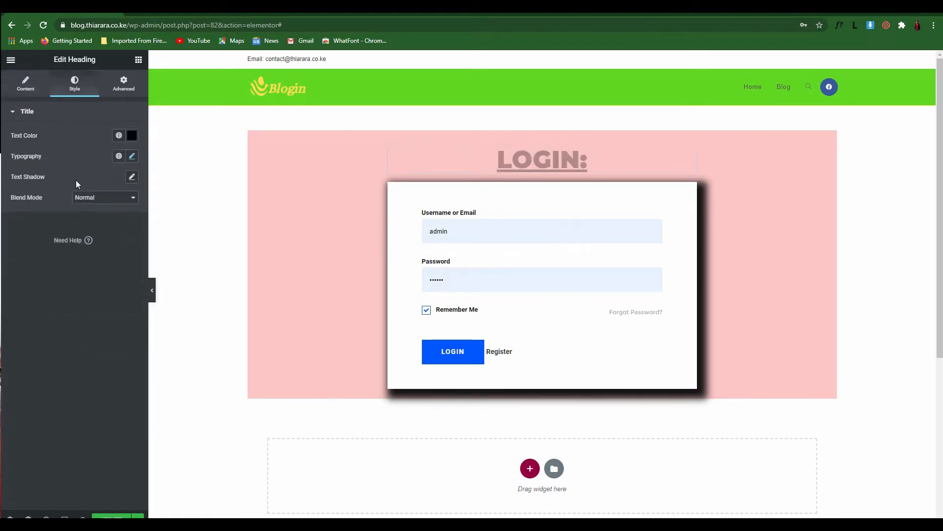
left_click(132, 177)
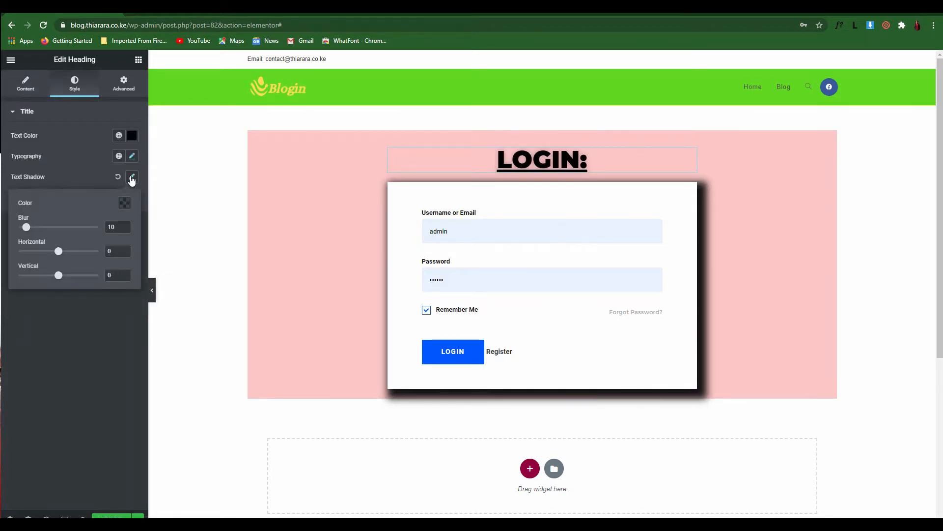
left_click(123, 203)
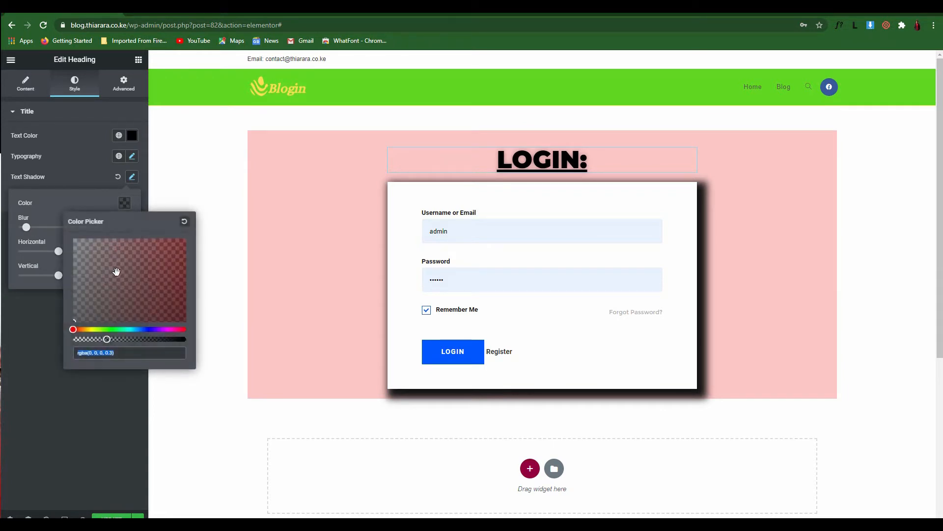
left_click_drag(149, 338, 192, 343)
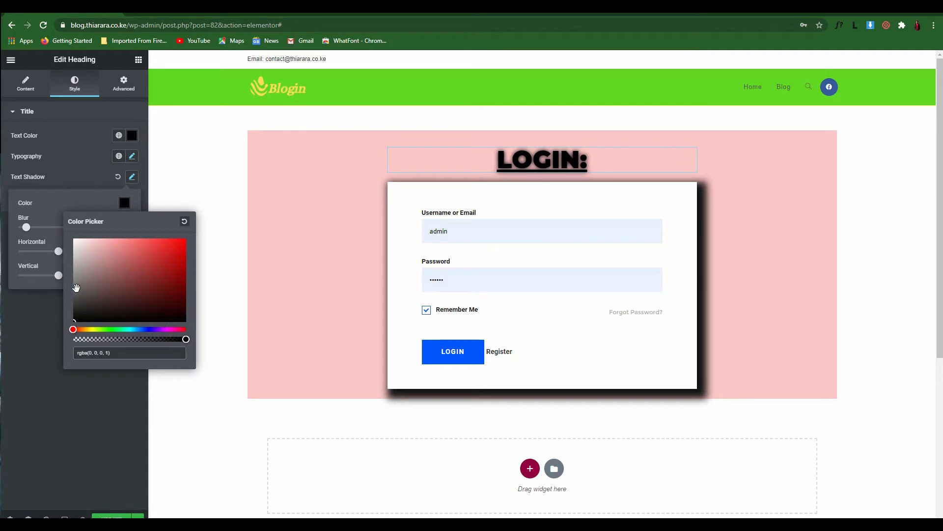
left_click(77, 207)
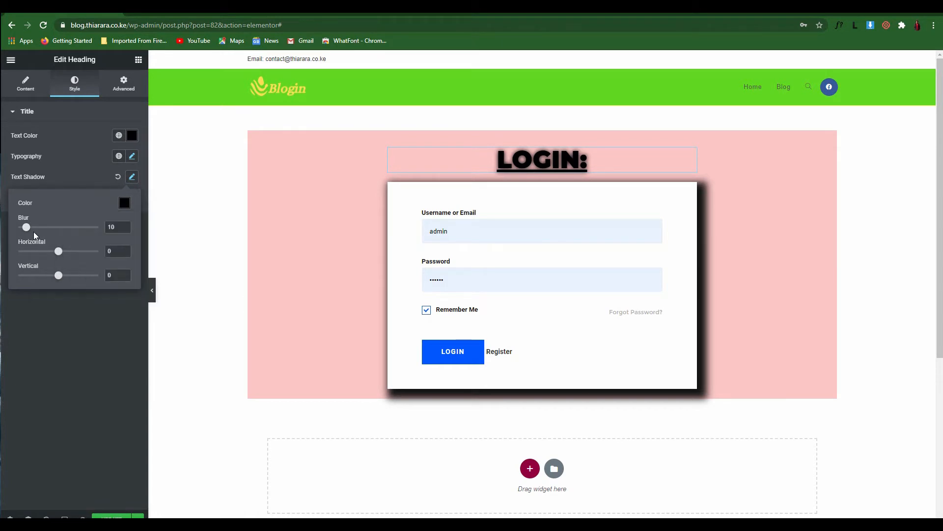
left_click_drag(28, 228, 28, 227)
left_click_drag(24, 229, 24, 229)
left_click(58, 175)
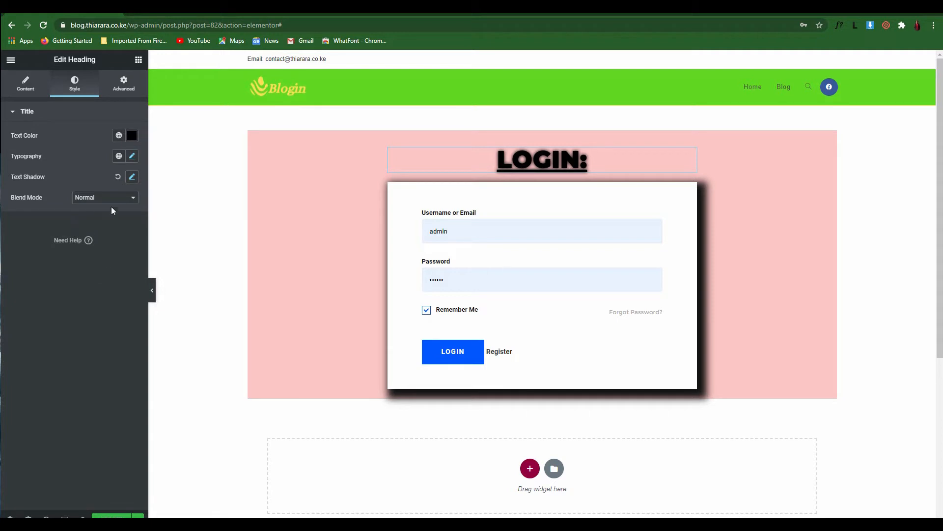
Step: Check the login page's layout at tablet and mobile widths, and return to the desktop preview
scroll(528, 393, "down", 2)
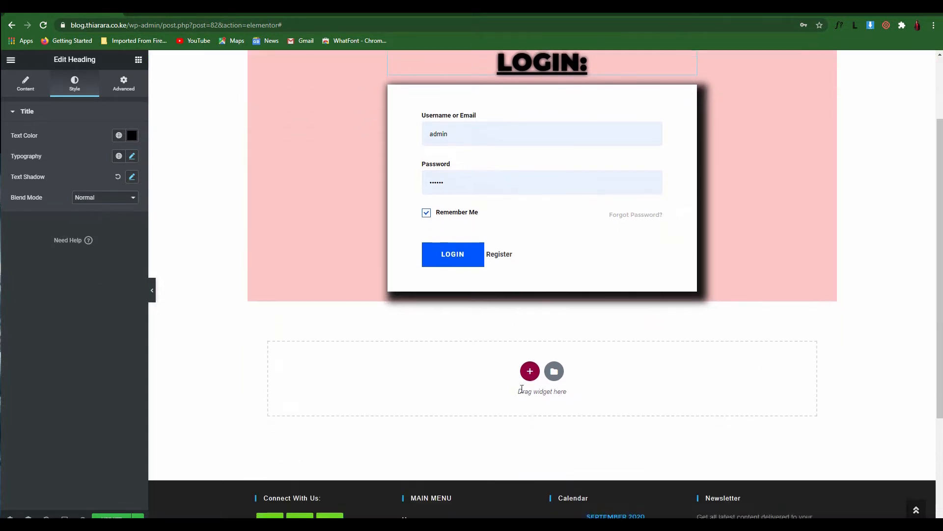
scroll(522, 389, "up", 2)
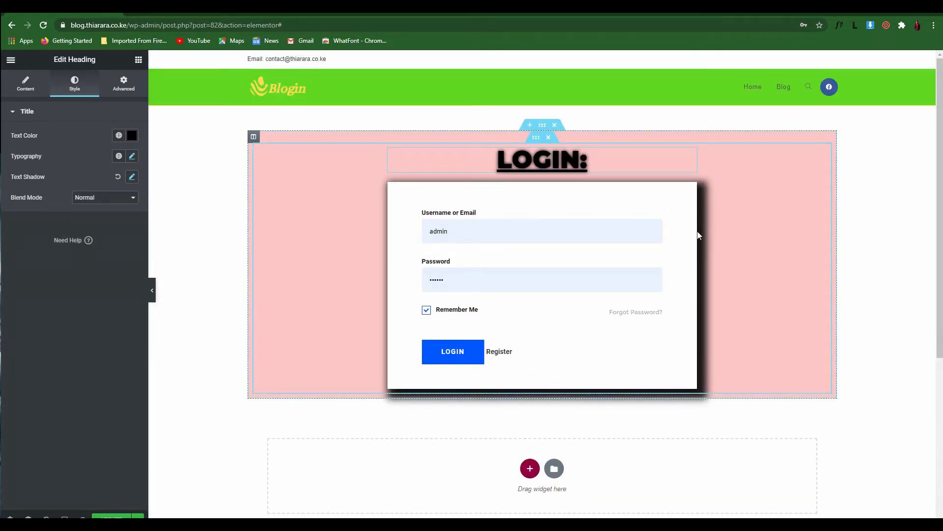
scroll(579, 233, "down", 3)
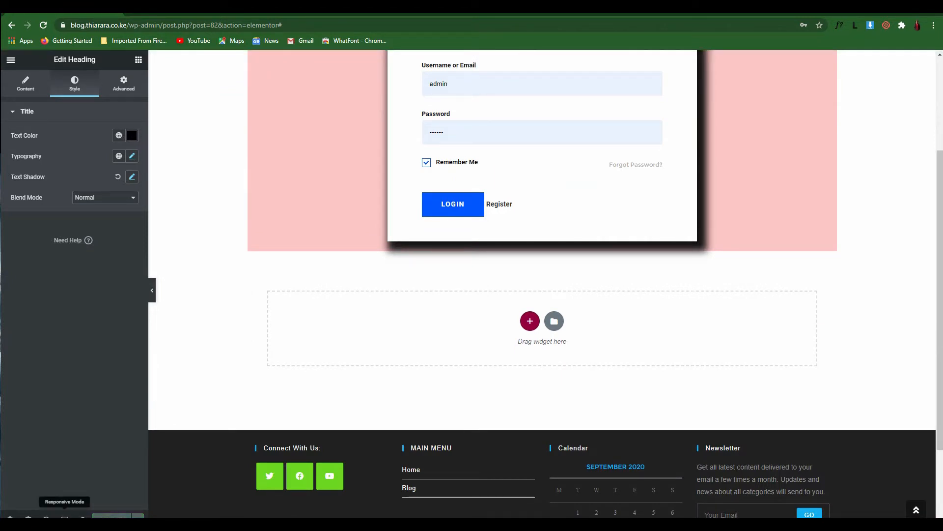
left_click(64, 518)
left_click(78, 483)
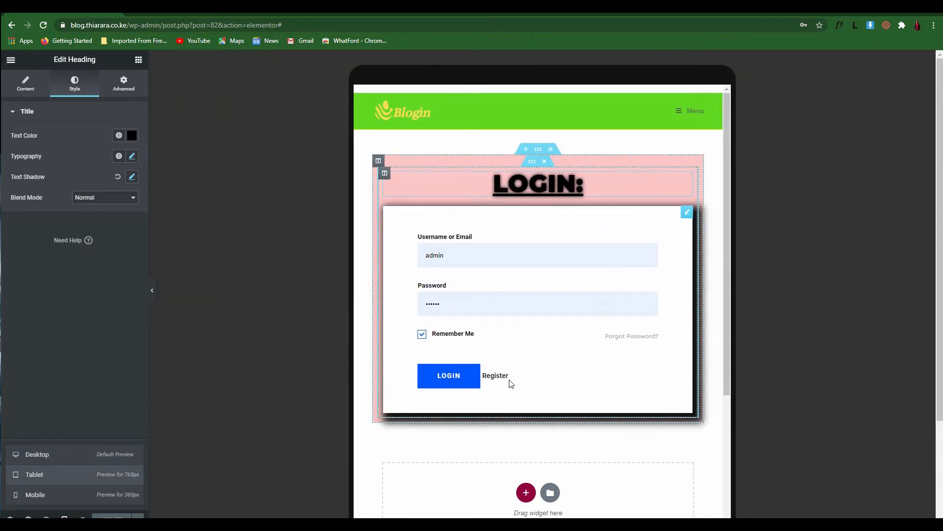
left_click(92, 497)
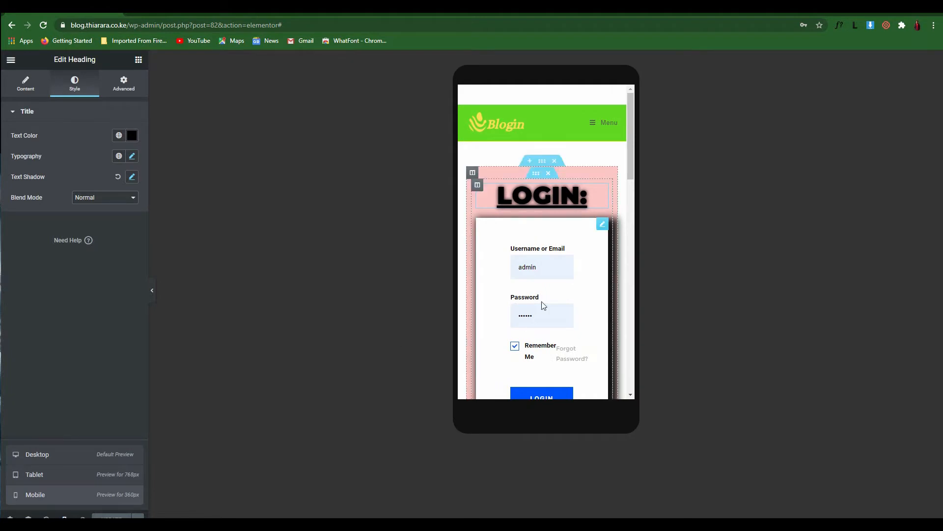
scroll(558, 311, "down", 2)
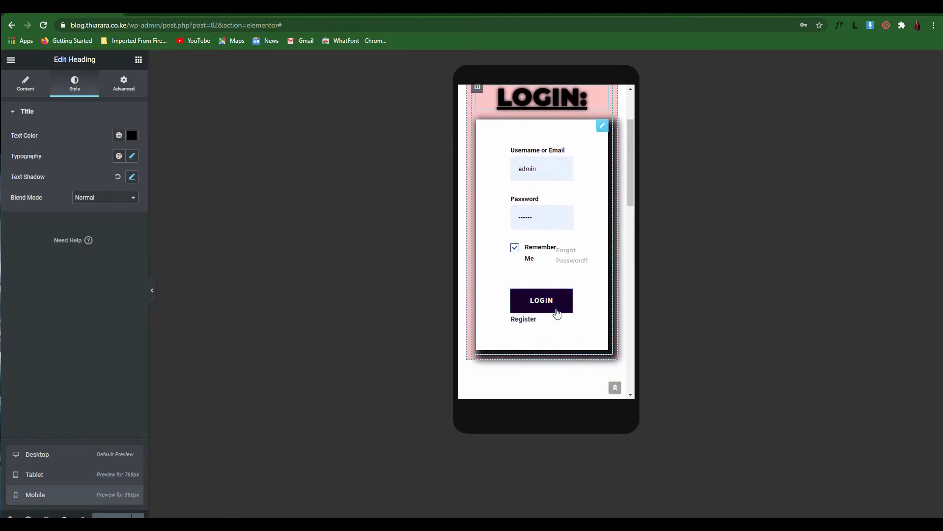
scroll(553, 315, "up", 1)
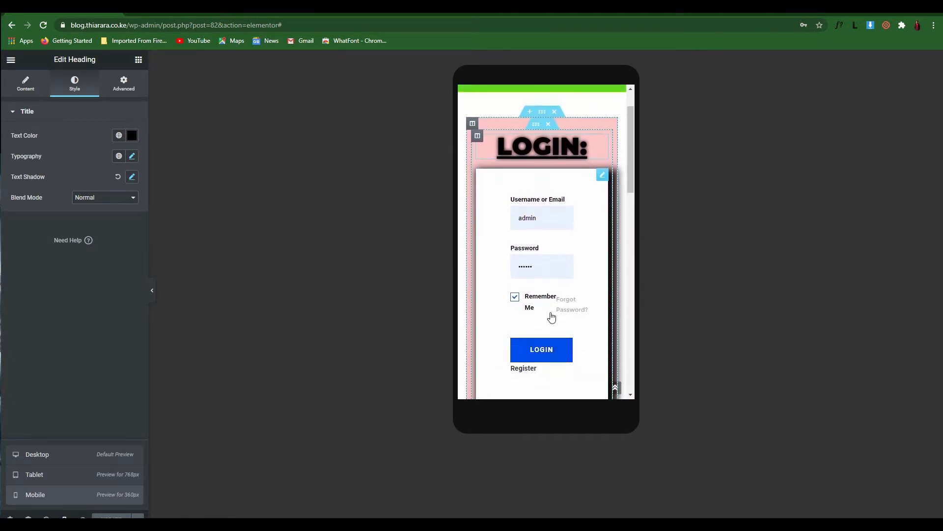
left_click(520, 370)
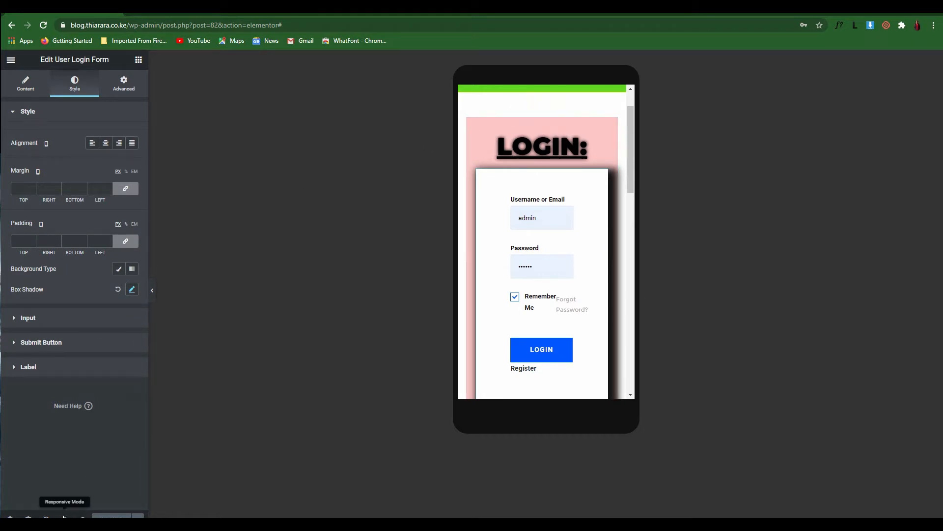
mouse_move(65, 519)
left_click(64, 454)
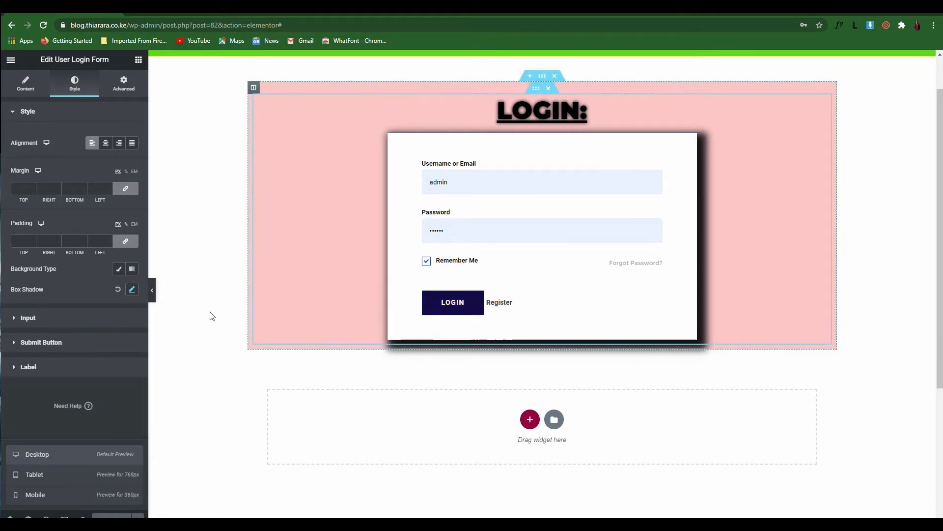
Step: Set the login form's input text color to black, #000000
left_click(42, 318)
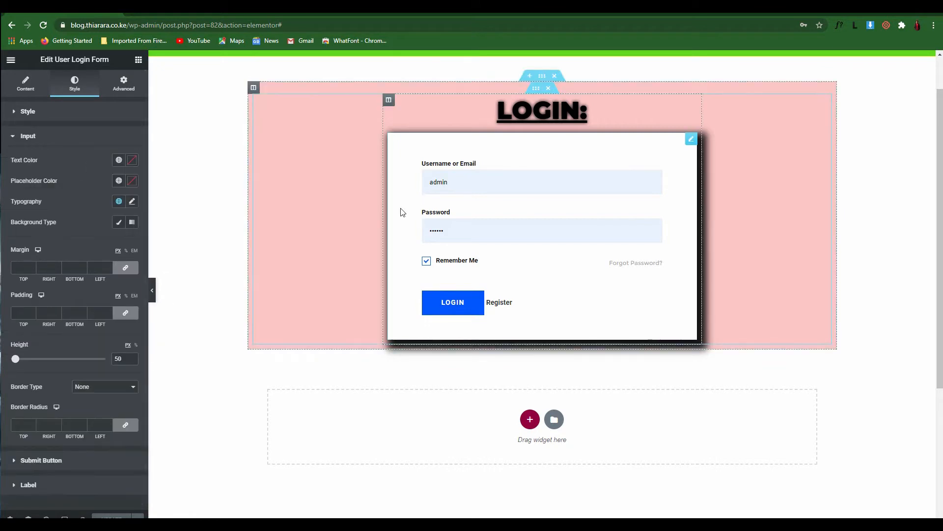
left_click(131, 163)
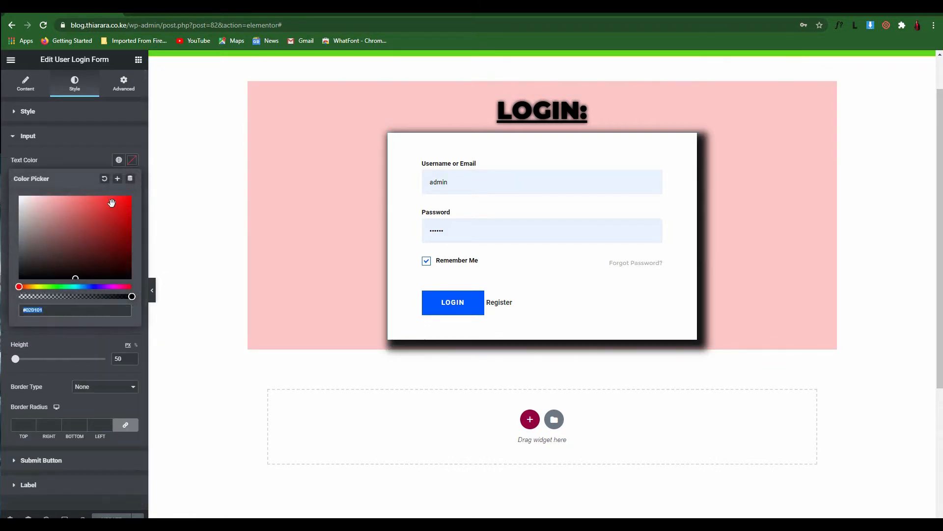
left_click_drag(43, 261, 6, 295)
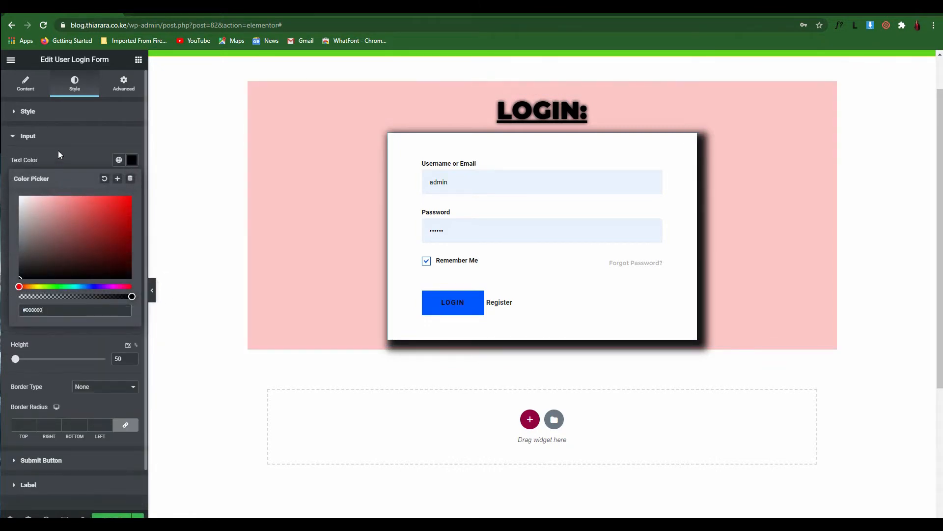
left_click(49, 137)
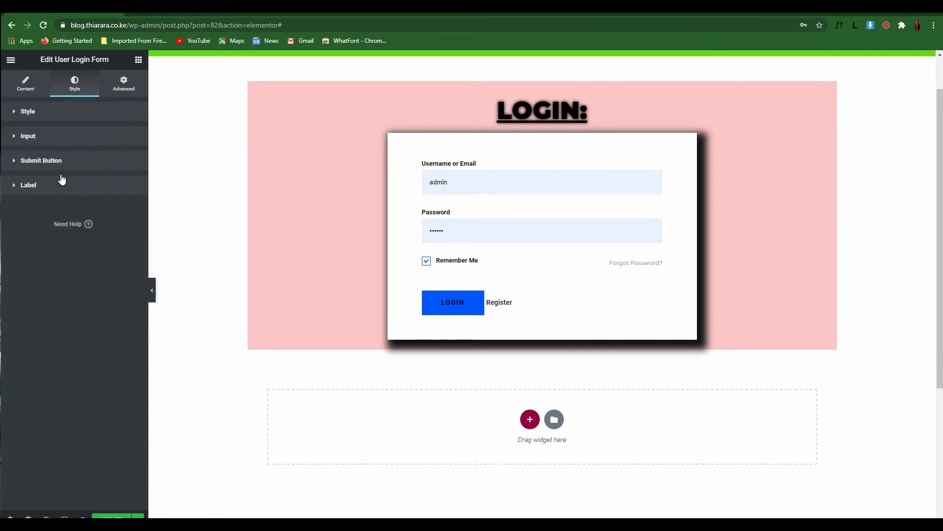
Step: Set the submit button's normal-state text color to black
left_click(61, 169)
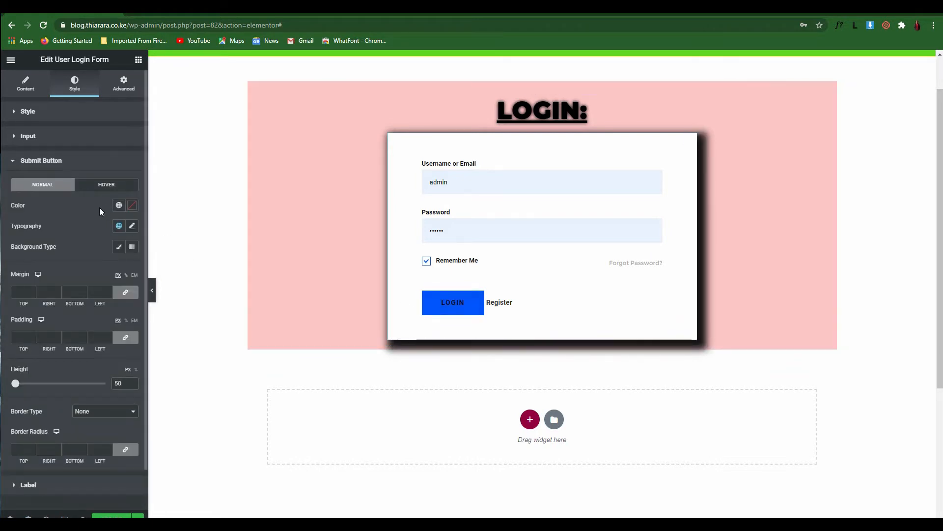
left_click(132, 206)
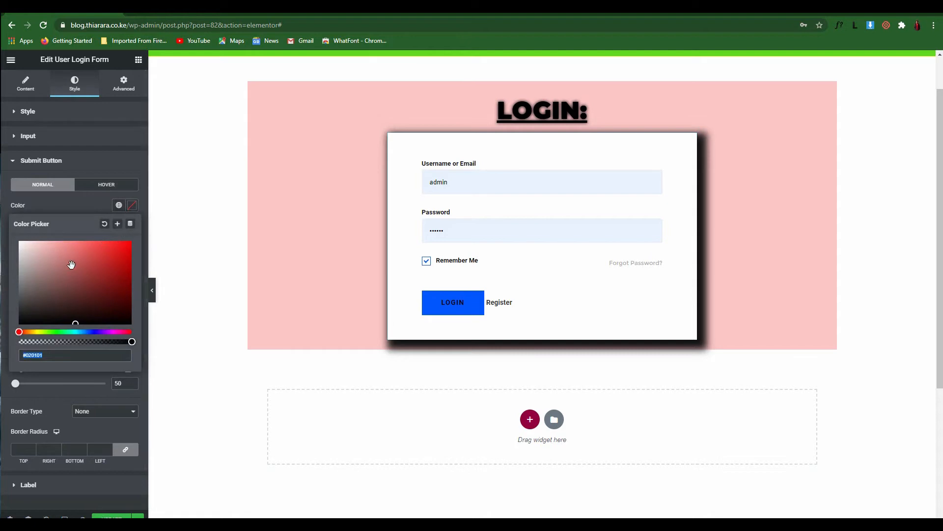
left_click_drag(71, 263, 20, 328)
left_click(71, 209)
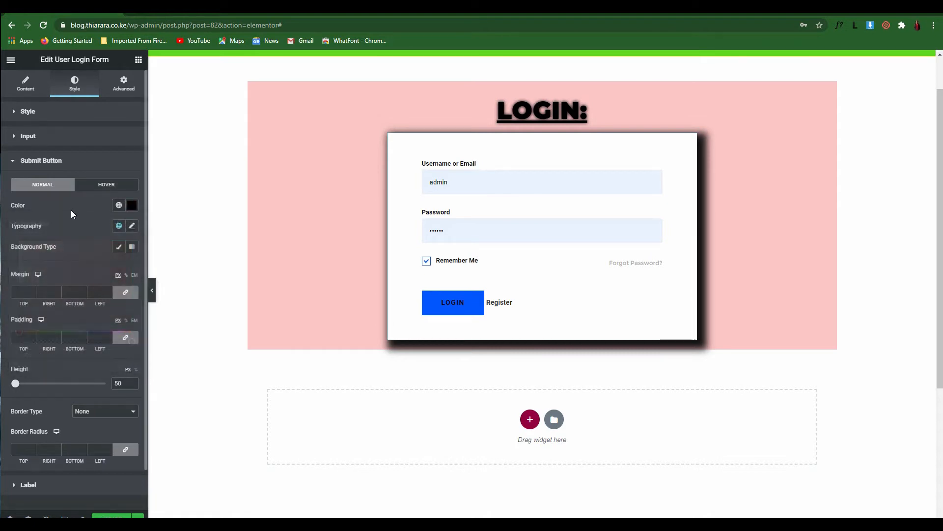
Step: Give the submit button's normal state a Classic background in black, #000000
left_click(118, 246)
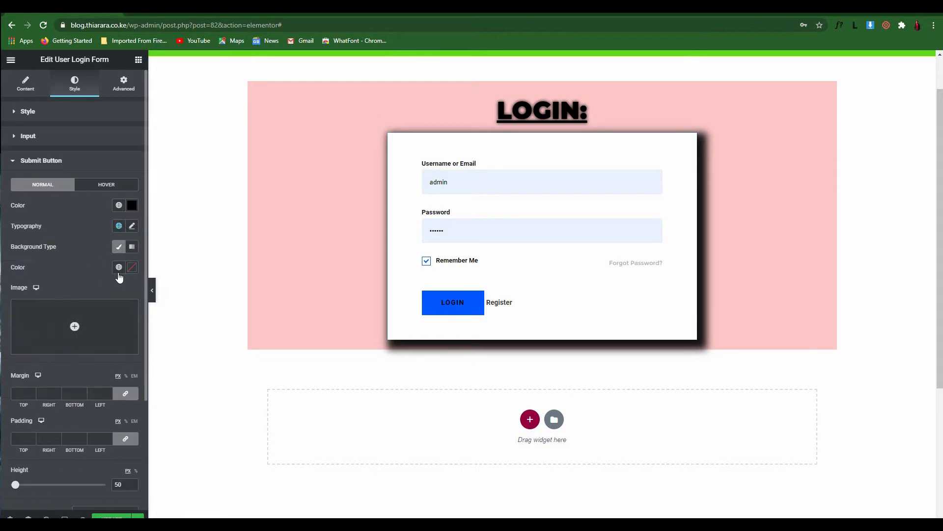
left_click(132, 267)
left_click_drag(86, 312, 15, 391)
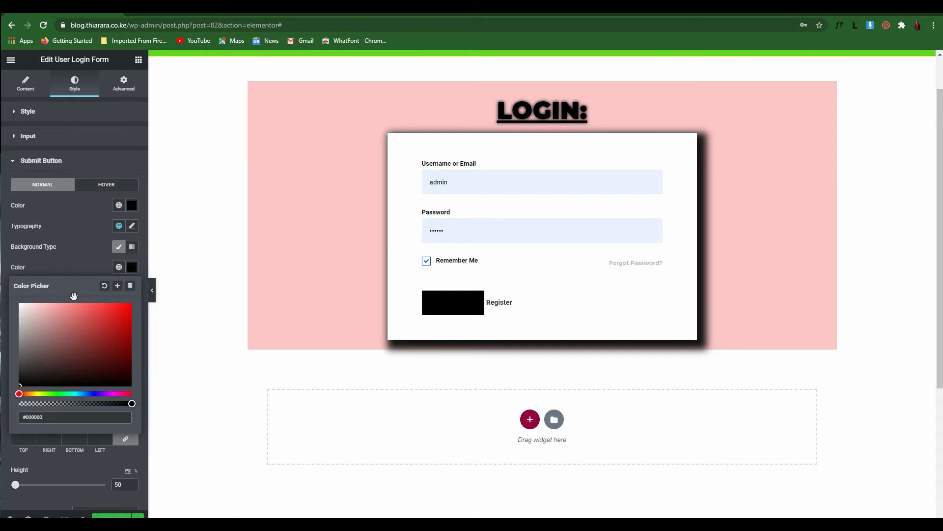
Step: Set the submit button's normal-state text color to white, #FFFFFF
left_click(132, 205)
left_click_drag(59, 302, 19, 241)
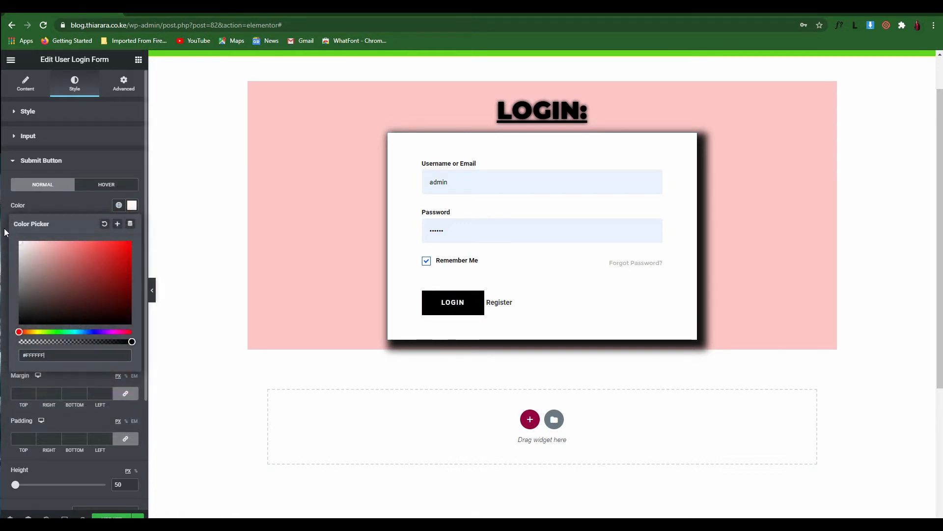
left_click(101, 205)
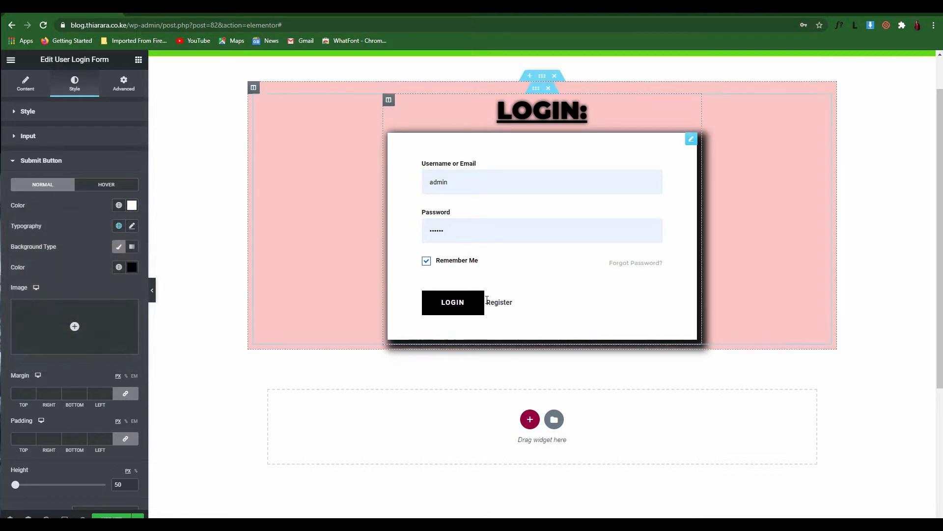
Step: Set the submit button's hover-state text color to white
left_click(107, 185)
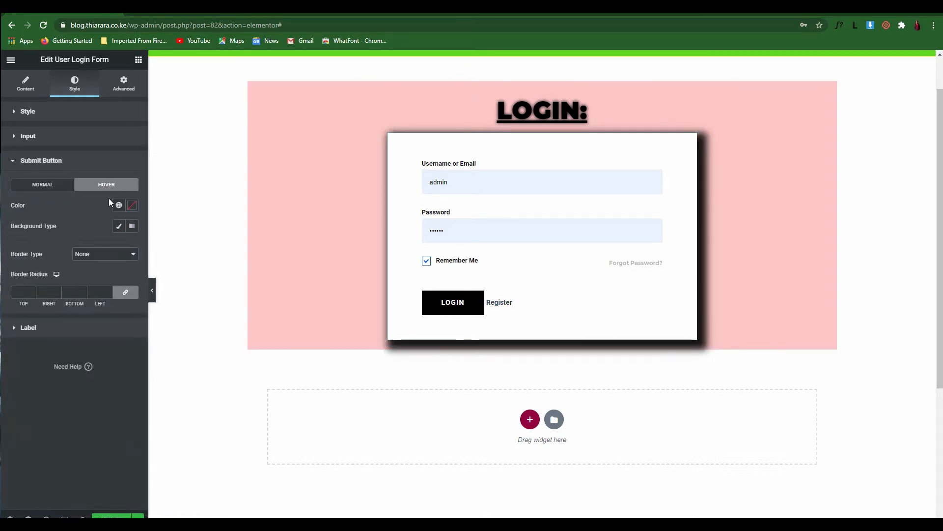
left_click(131, 205)
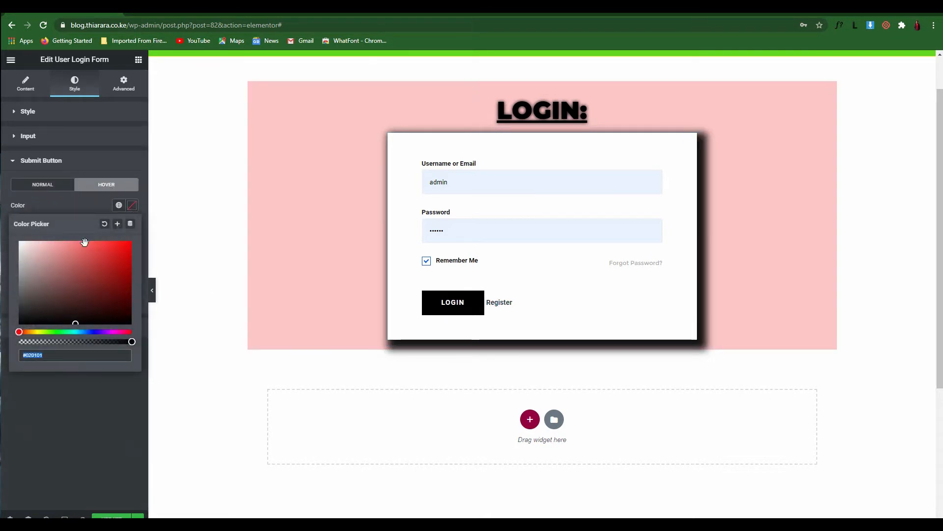
left_click_drag(53, 287, 19, 241)
left_click(52, 202)
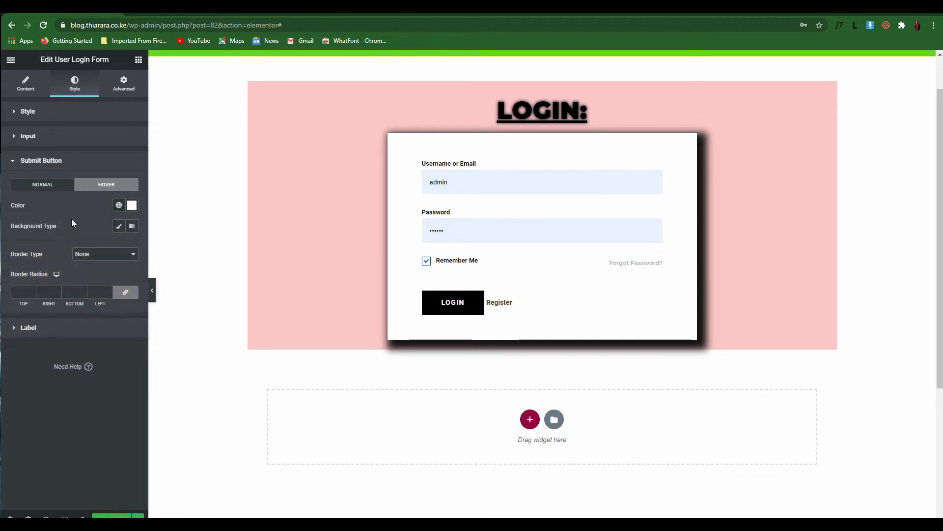
Step: Give the submit button's hover state a Classic background in blue, about #3C62DA
left_click(118, 226)
left_click(131, 247)
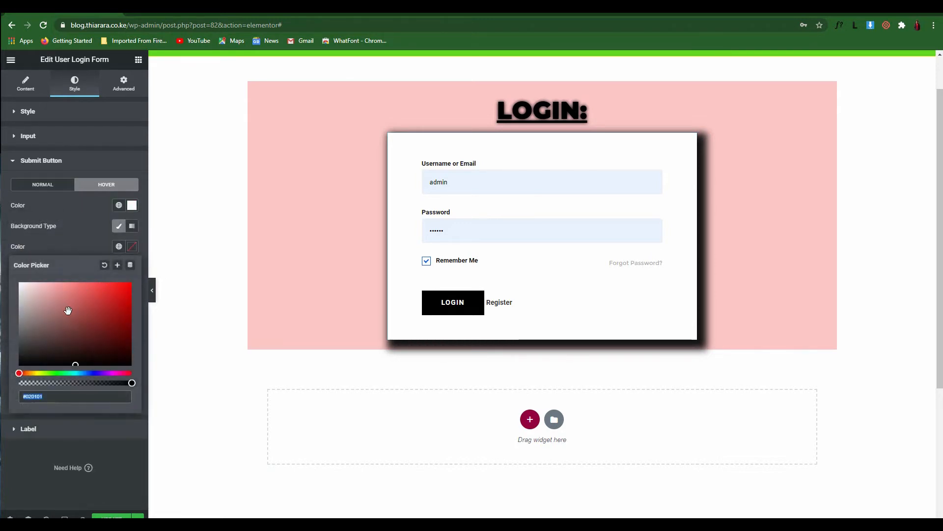
left_click(54, 324)
left_click(89, 372)
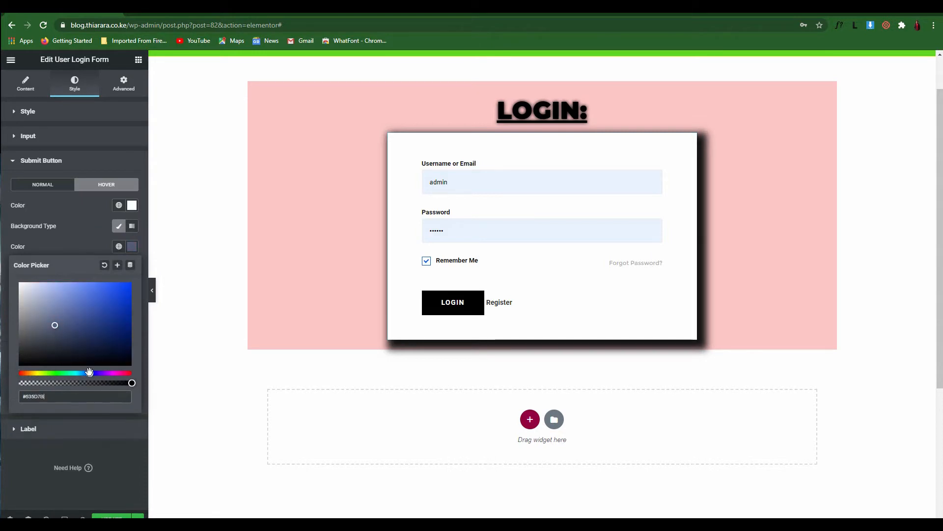
left_click_drag(77, 324, 101, 293)
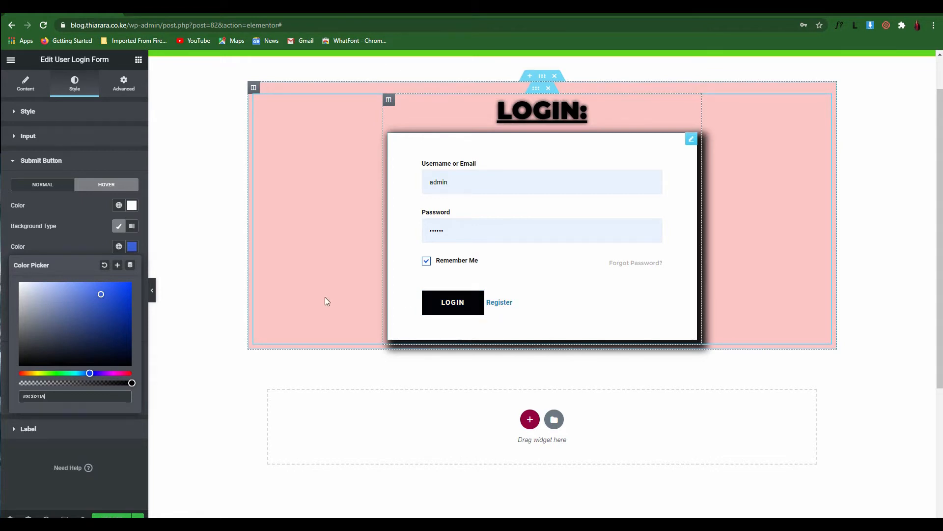
left_click(81, 223)
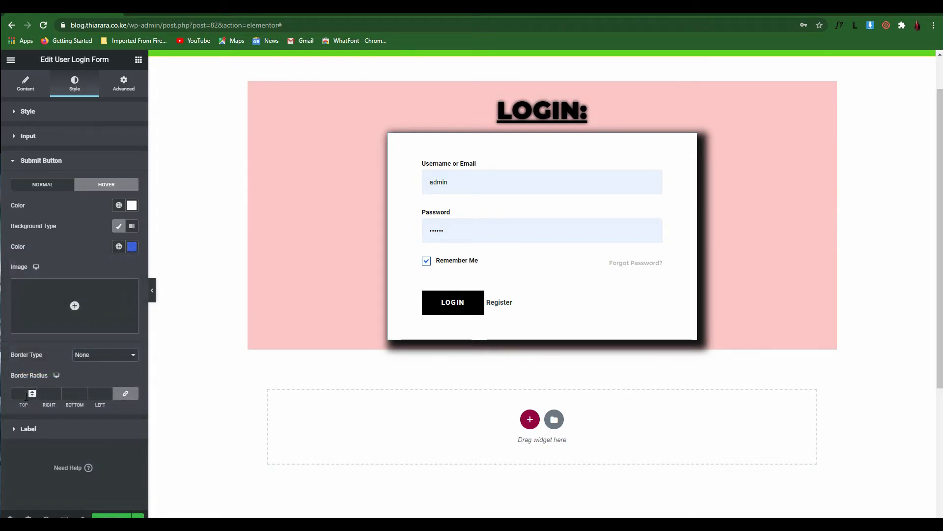
Step: Set the submit button's hover-state border radius to 50 on all corners and its border type to Solid
type("0")
left_click(96, 363)
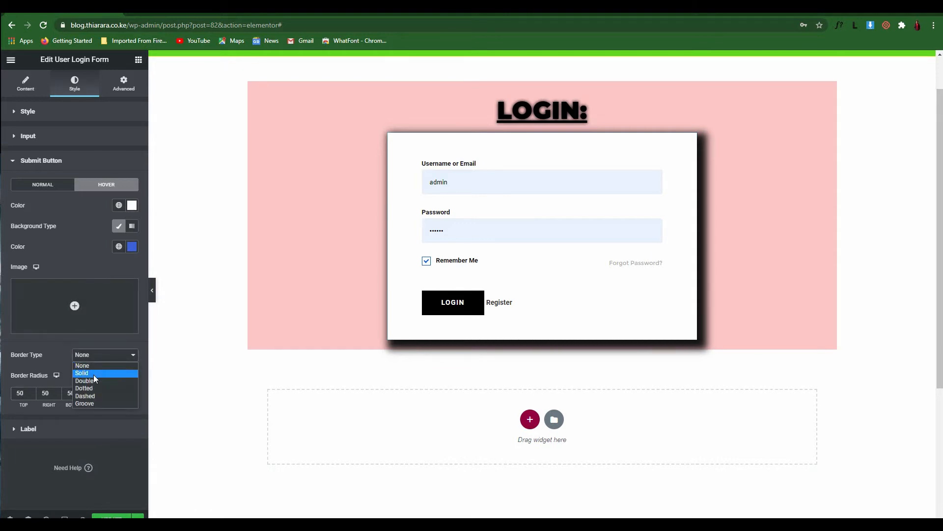
left_click(93, 375)
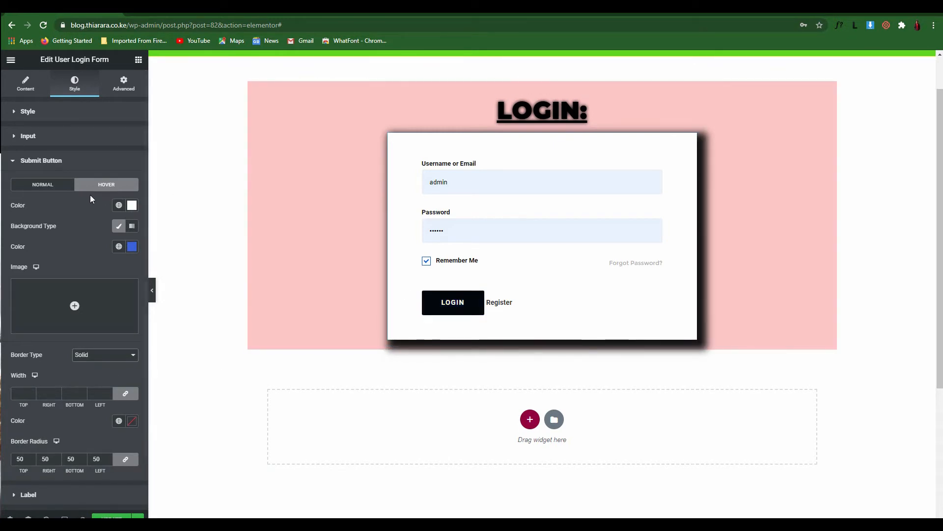
Step: Set the submit button's normal-state border radius to 50 on all corners
left_click(54, 186)
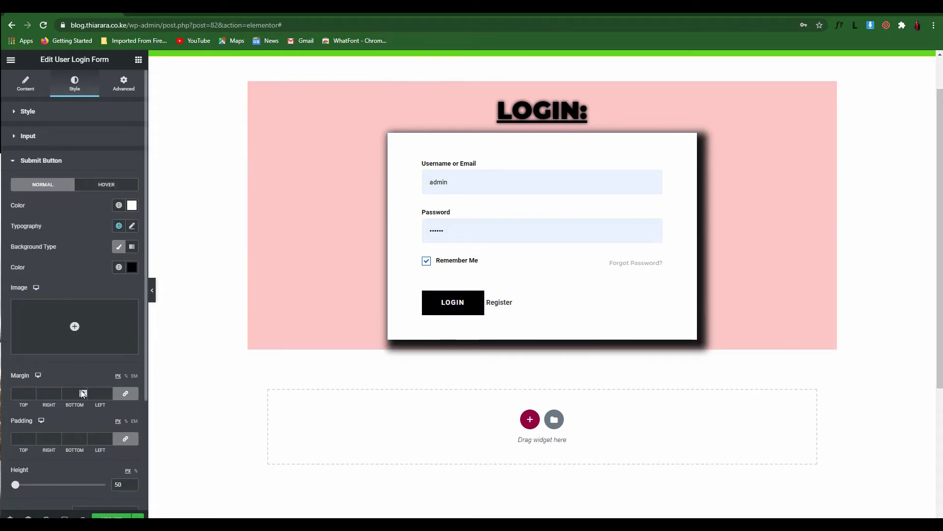
scroll(83, 394, "down", 2)
scroll(82, 329, "down", 1)
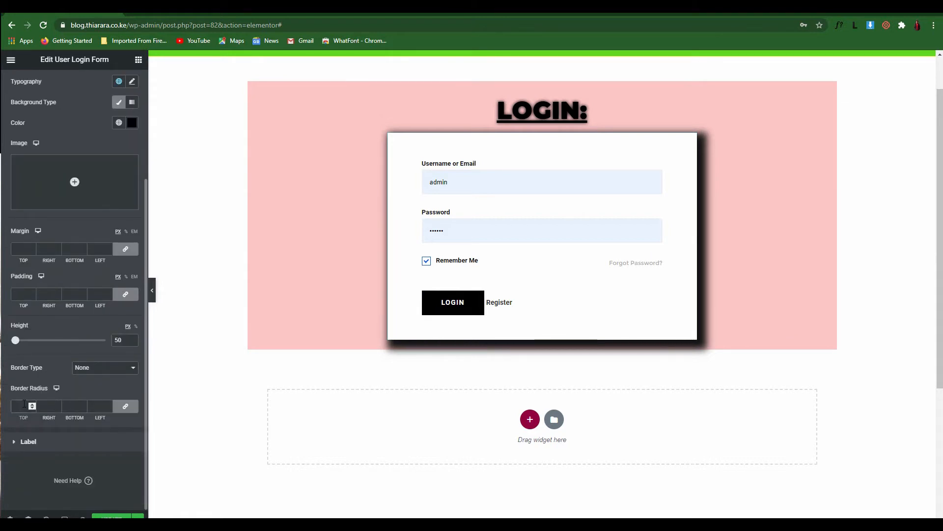
type("50")
Step: Give the submit button's normal state a Solid border with width 2 on all sides in gold, #E1BB1A
left_click(122, 372)
left_click(96, 384)
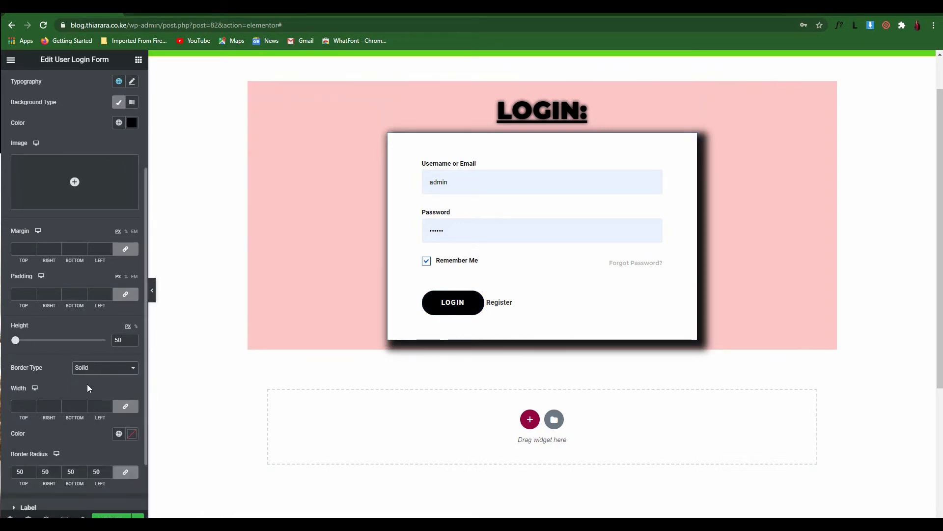
left_click(17, 405)
type("2")
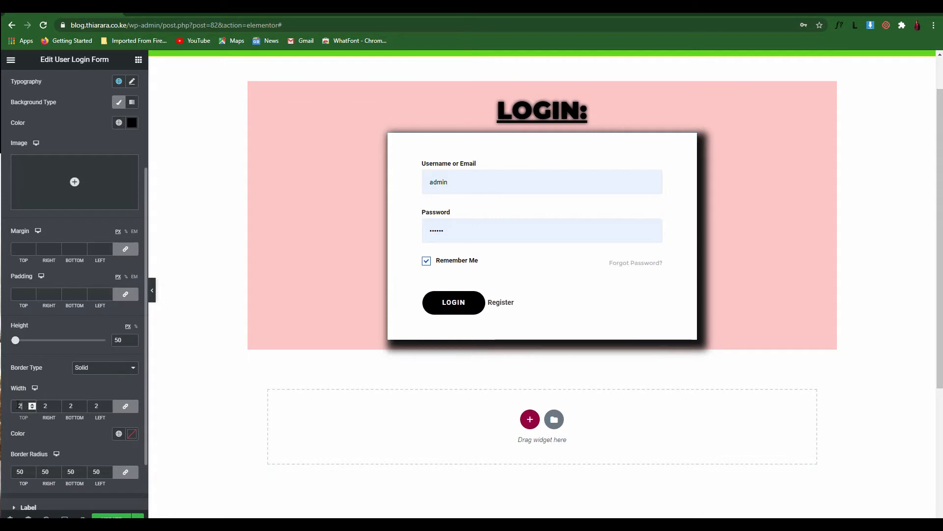
left_click(131, 433)
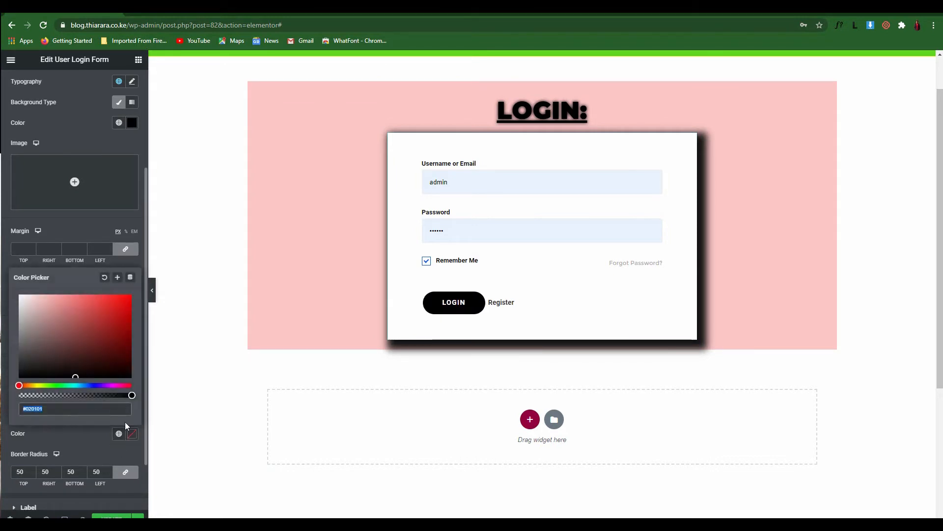
type("#E1BB1A")
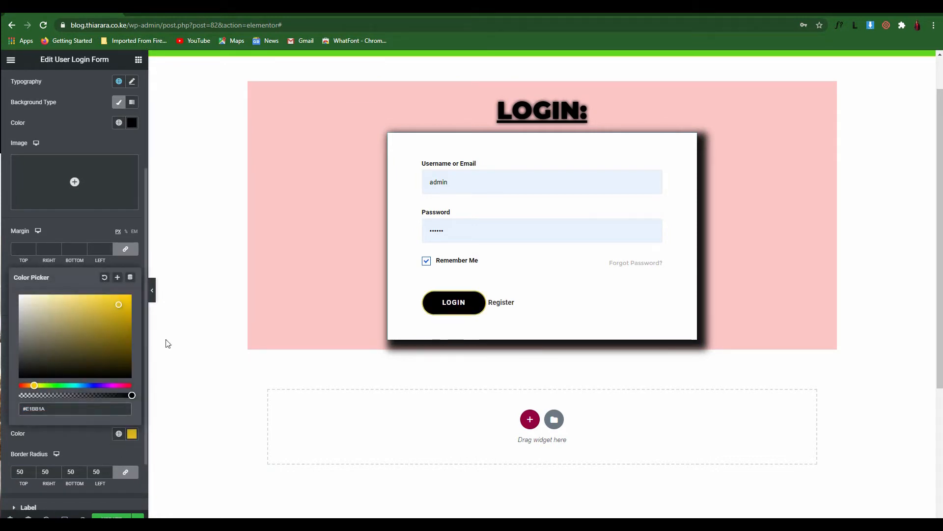
left_click(221, 285)
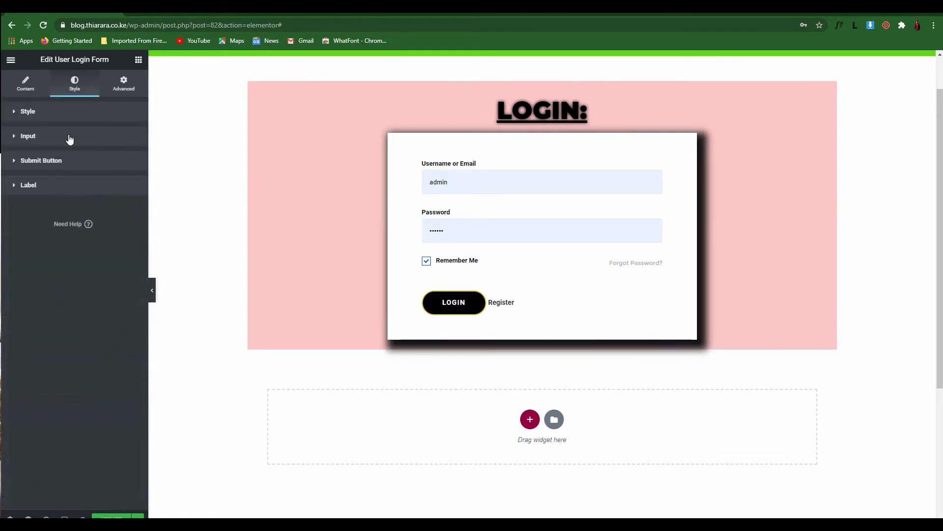
Step: Give the login form's input fields a Solid border with width 1 on all sides in black, #000000
left_click(70, 138)
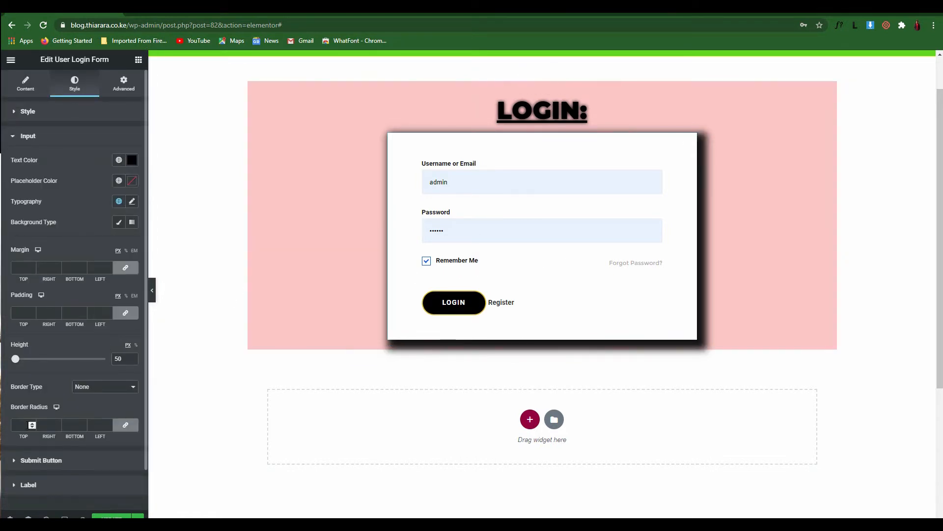
left_click(93, 387)
left_click(85, 404)
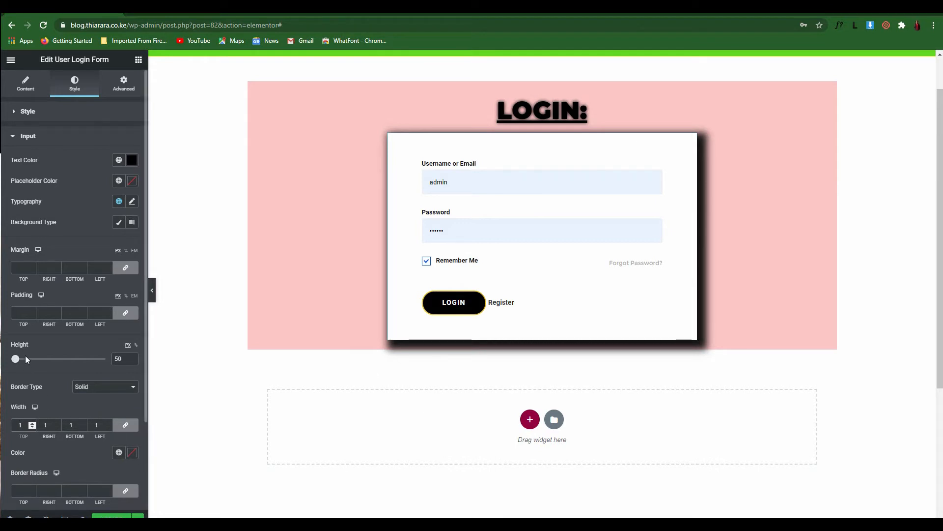
left_click(131, 453)
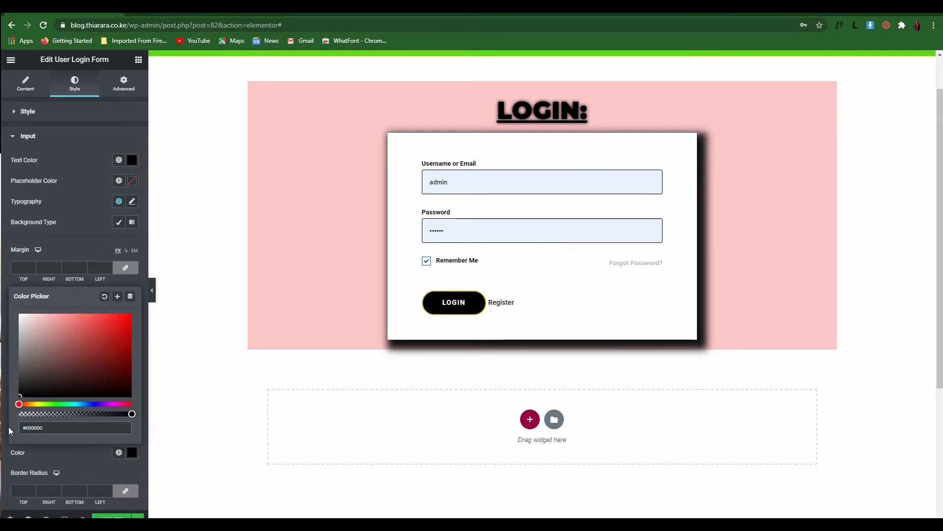
left_click(57, 449)
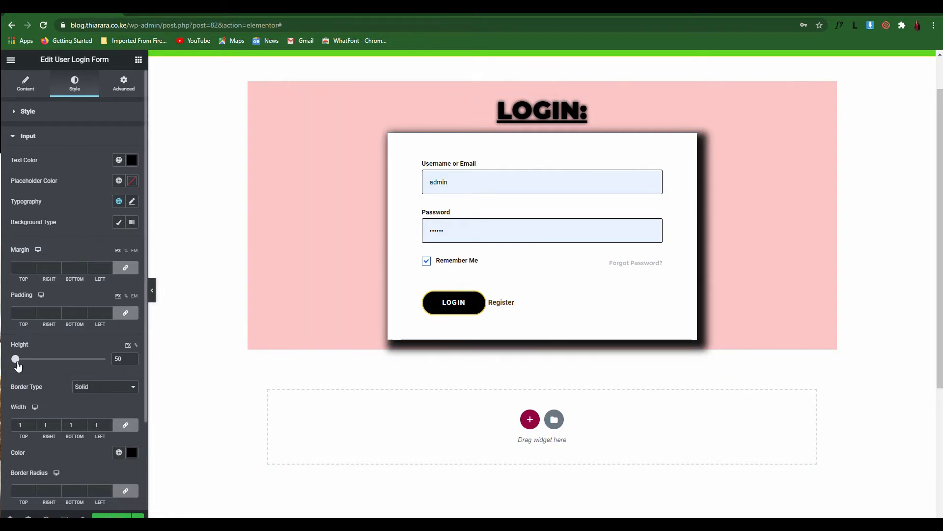
Step: Set the input fields' height to 0 and their border radius to 50 on all corners
mouse_move(17, 361)
left_mouse_down()
mouse_move(25, 362)
mouse_move(13, 366)
left_mouse_up()
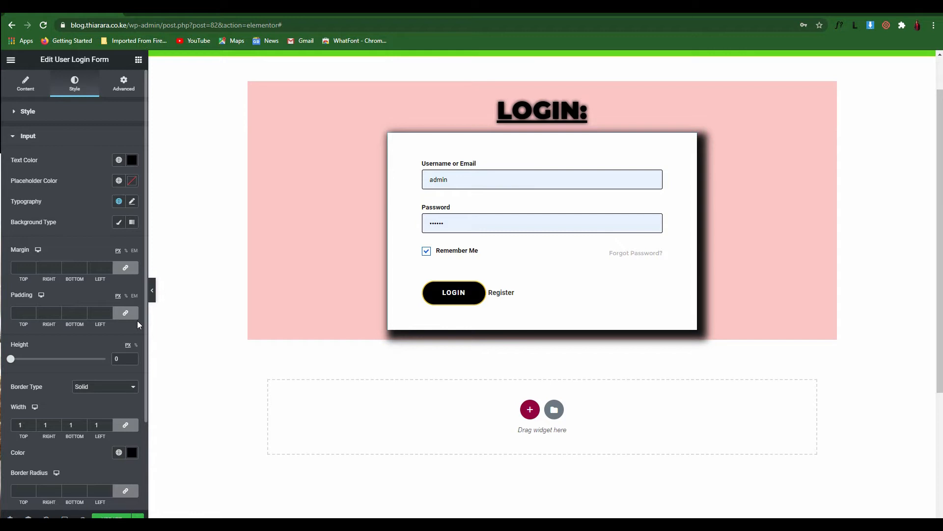
left_click(21, 494)
type("0")
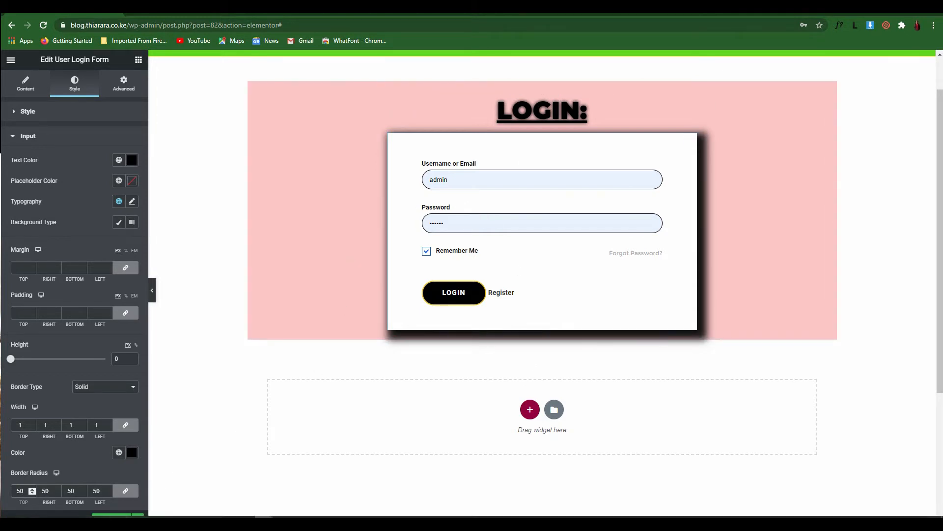
Step: Save the Elementor changes, return to the WordPress editor and update the Login page
left_click(120, 517)
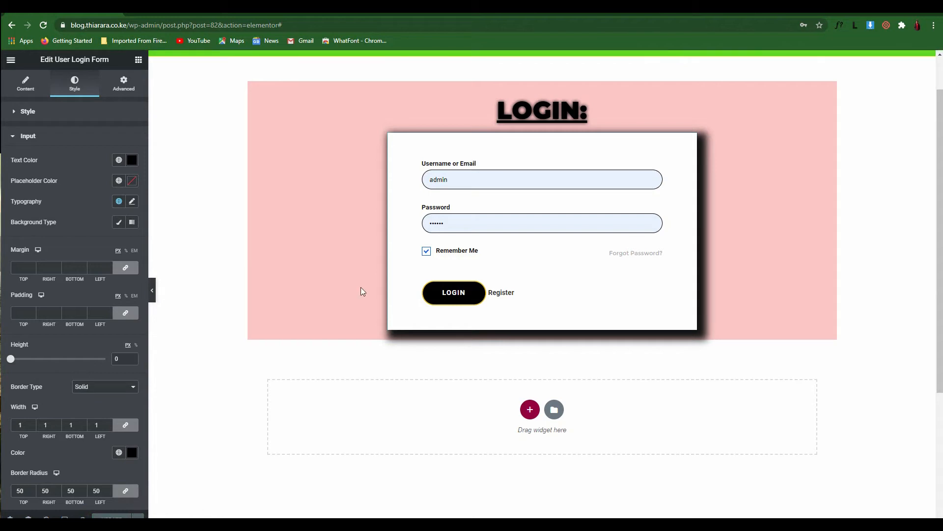
left_click(11, 59)
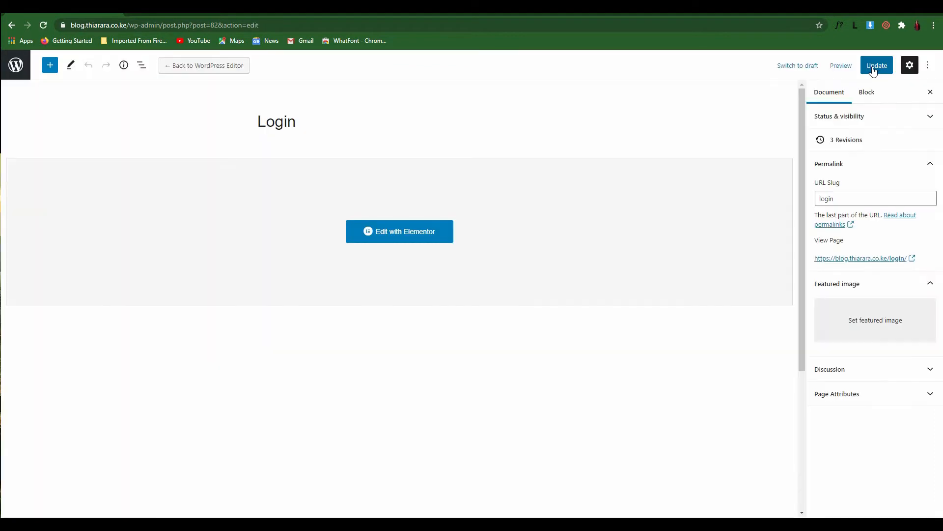
left_click(872, 65)
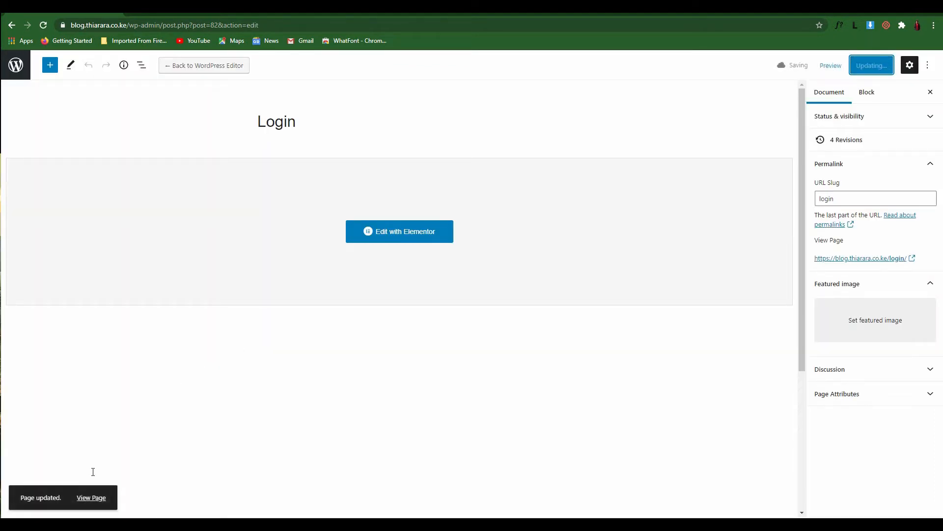
Step: View the updated Login page in a new browser tab, and return to its editor
right_click(112, 501)
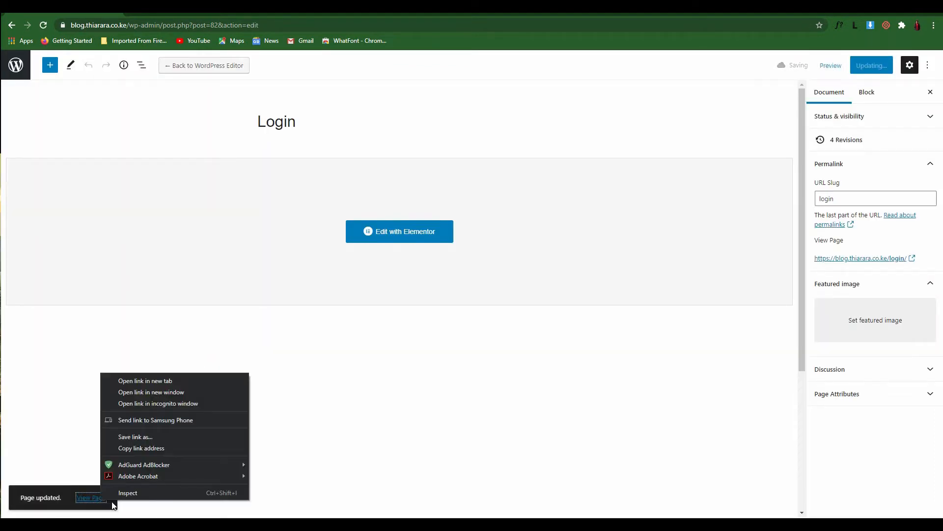
left_click(160, 381)
left_click(181, 9)
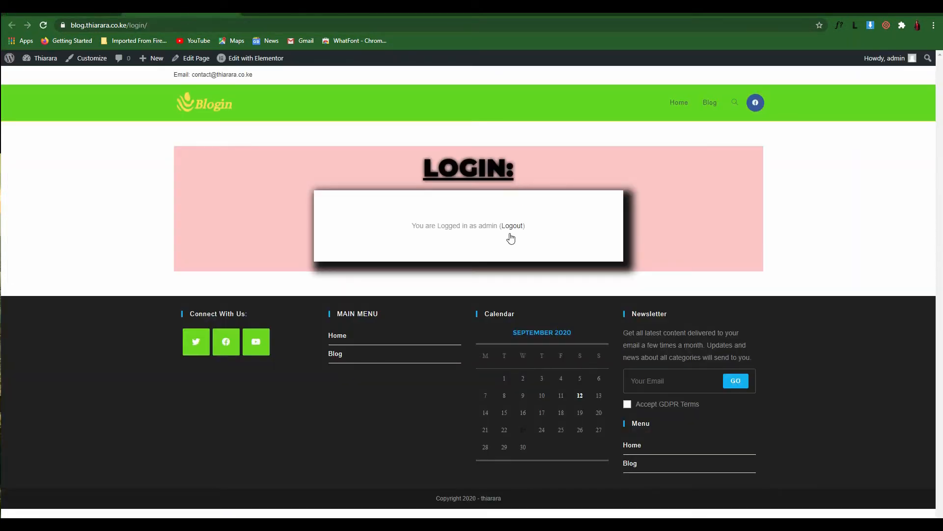
left_click(237, 14)
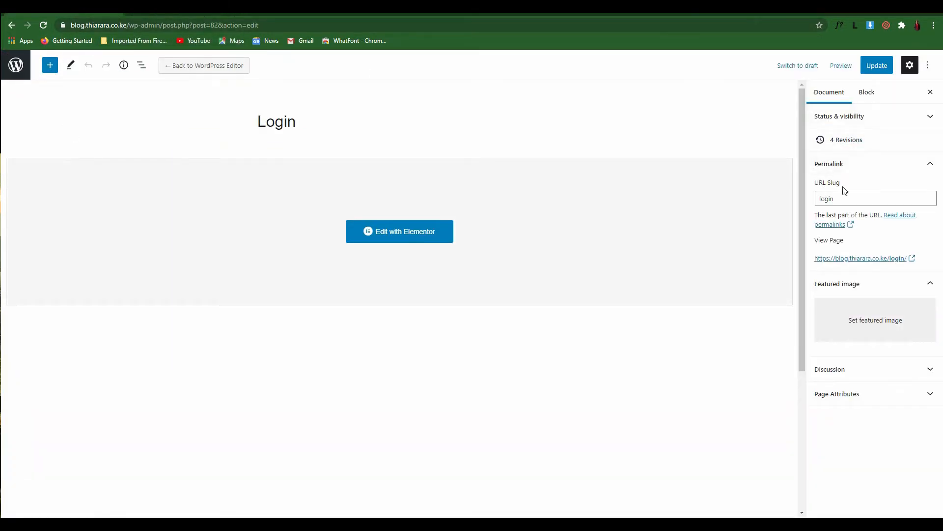
Step: Open the Login page in an incognito window and try filling its username and password fields from a saved login
right_click(849, 258)
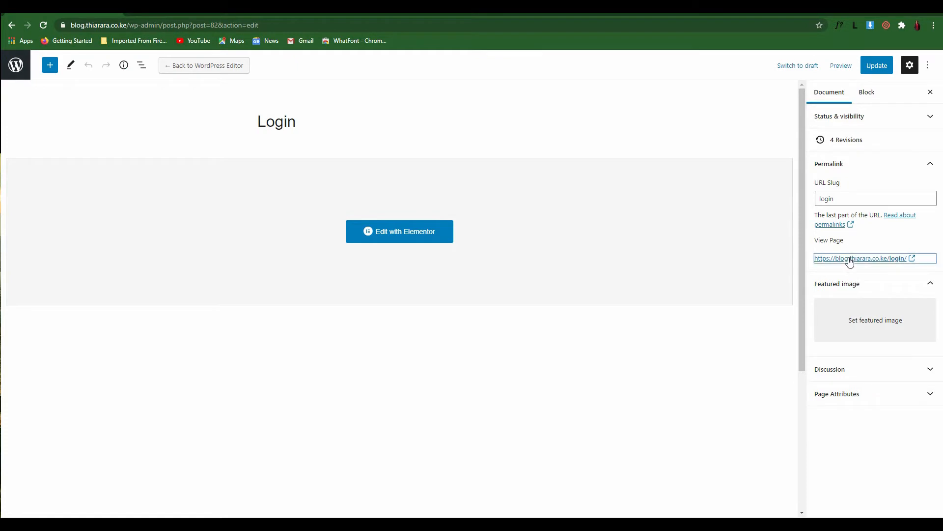
left_click(842, 286)
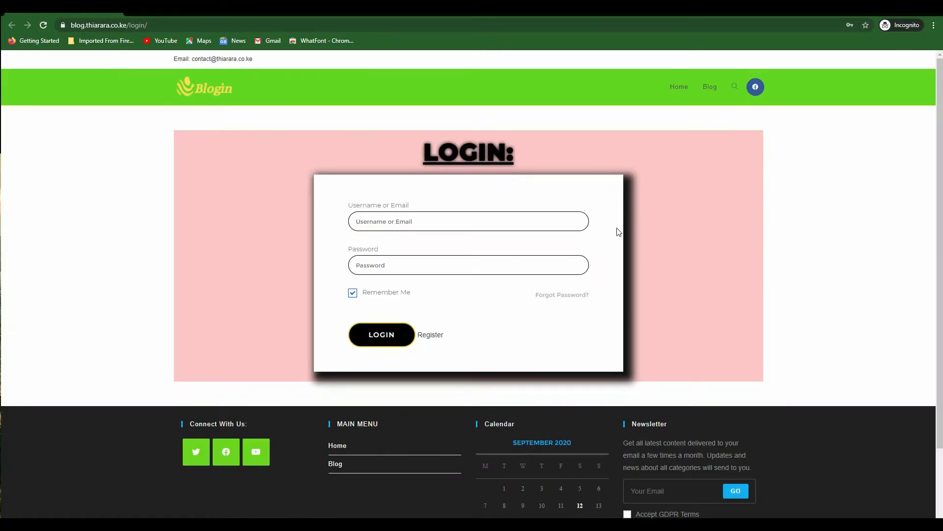
scroll(620, 246, "down", 1)
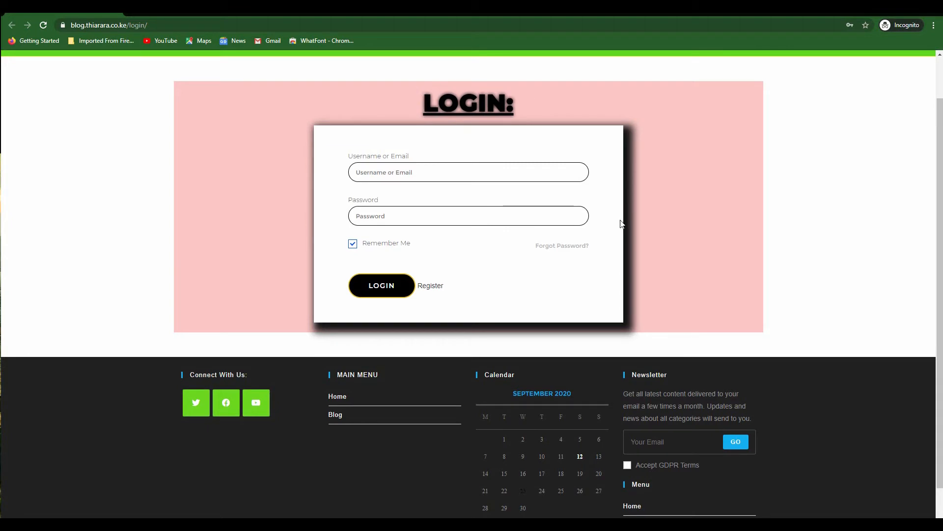
left_click(416, 170)
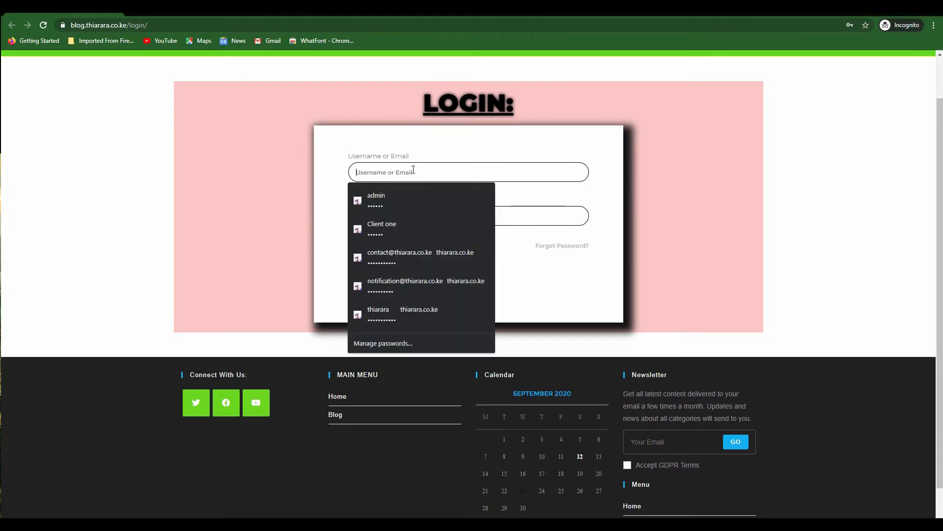
left_click(525, 219)
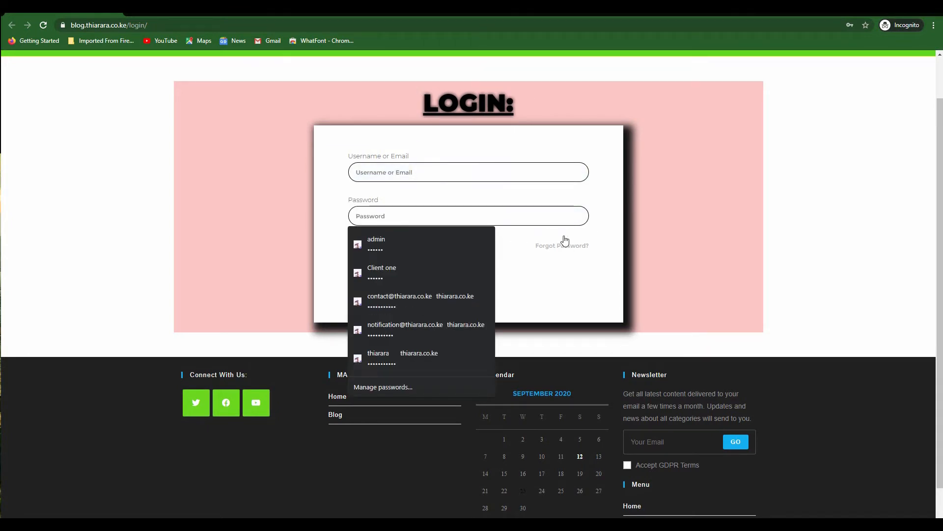
left_click(492, 177)
left_click(461, 192)
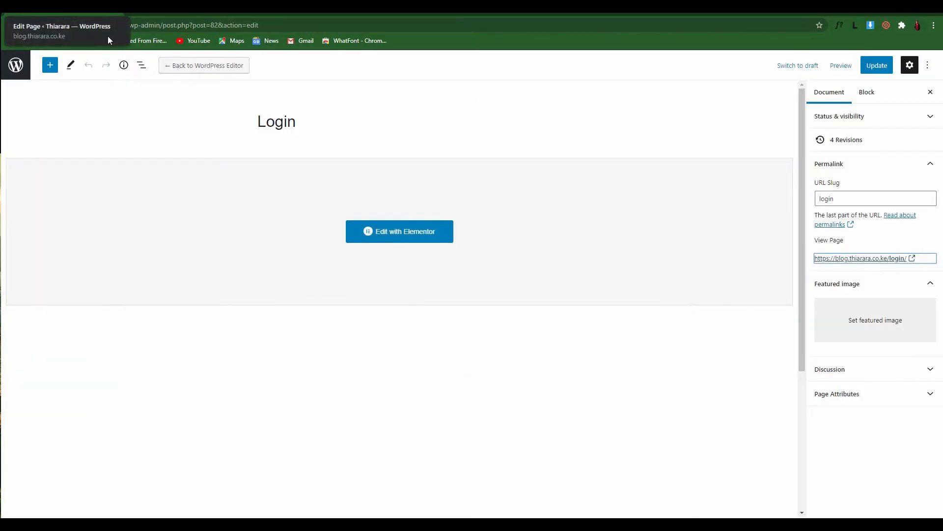
Step: Add a new page titled REGISTER and set its content layout to Full Width
left_click(19, 67)
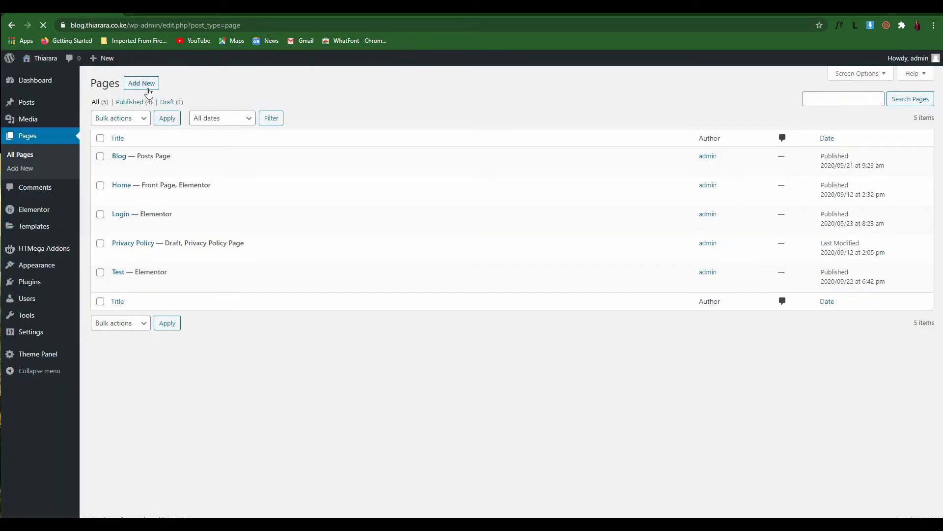
left_click(142, 83)
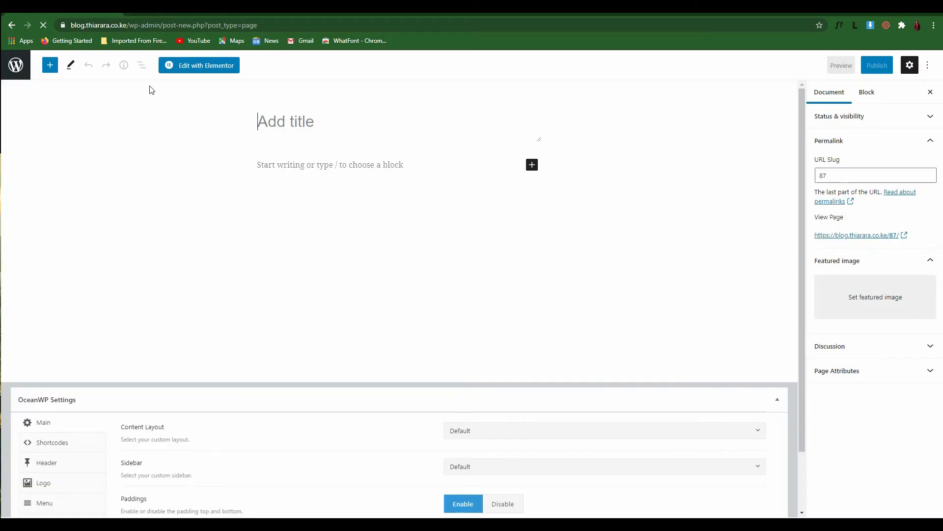
type("REGISTER")
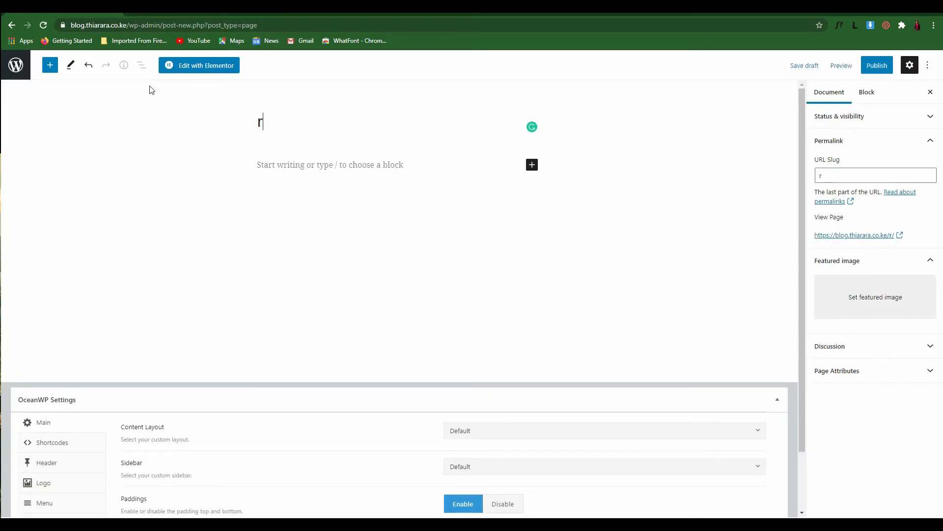
left_click(485, 438)
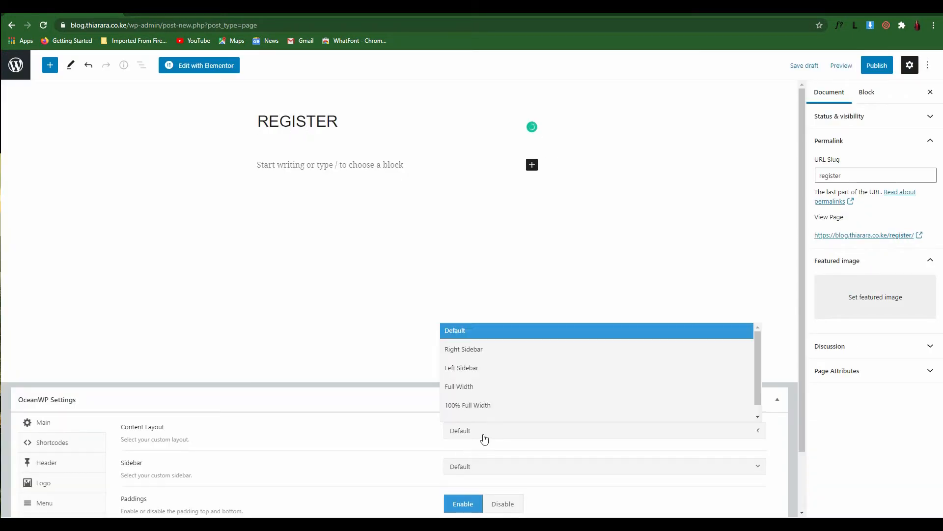
left_click(477, 387)
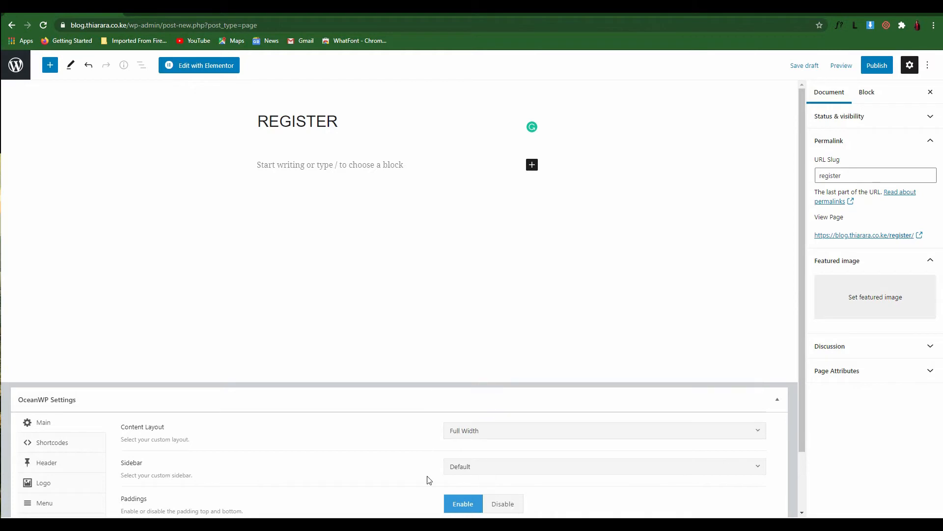
Step: Disable the page title and breadcrumbs display in the REGISTER page's OceanWP settings
scroll(427, 480, "down", 1)
left_click(51, 456)
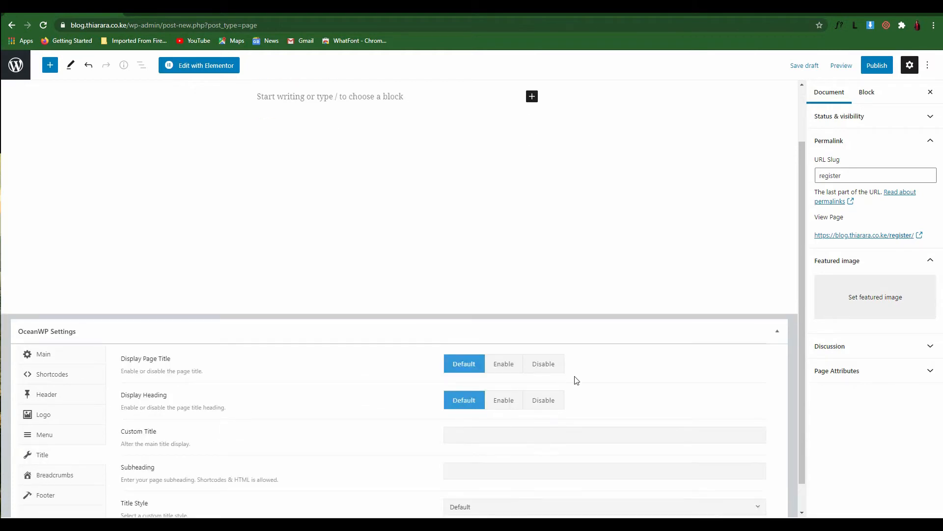
left_click(548, 364)
left_click(88, 475)
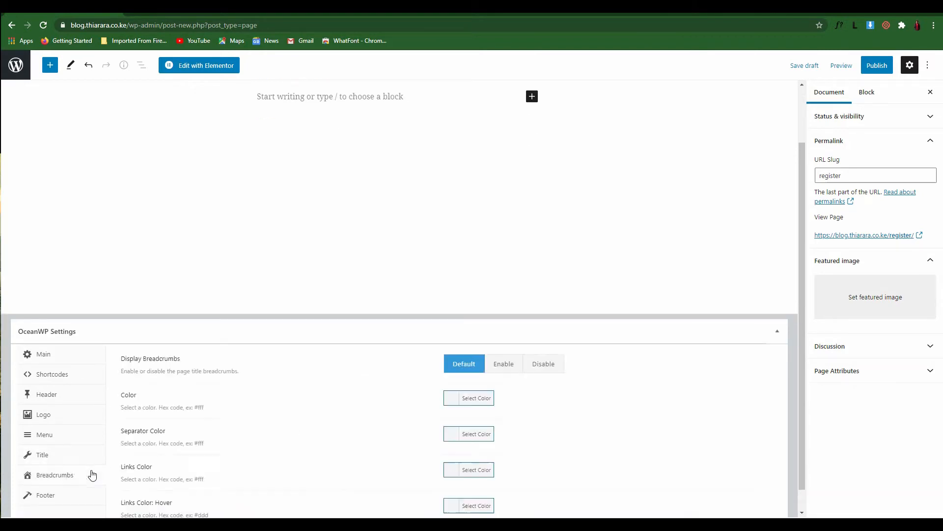
left_click(545, 367)
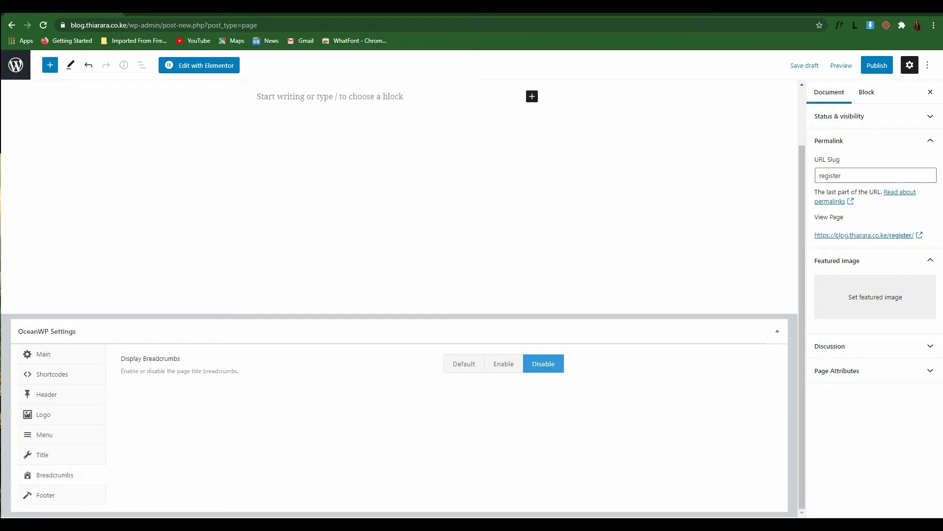
Step: Publish the REGISTER page and open it for editing with Elementor
left_click(878, 71)
left_click(857, 67)
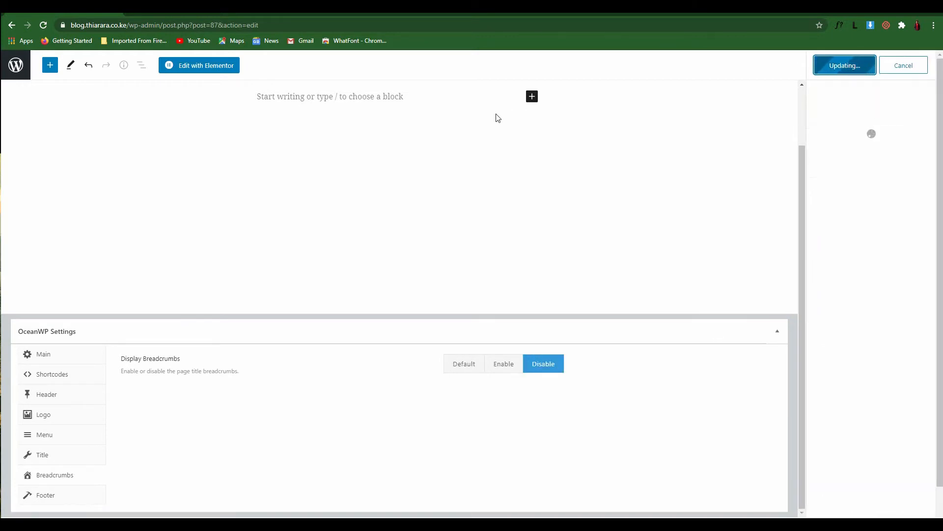
left_click(194, 69)
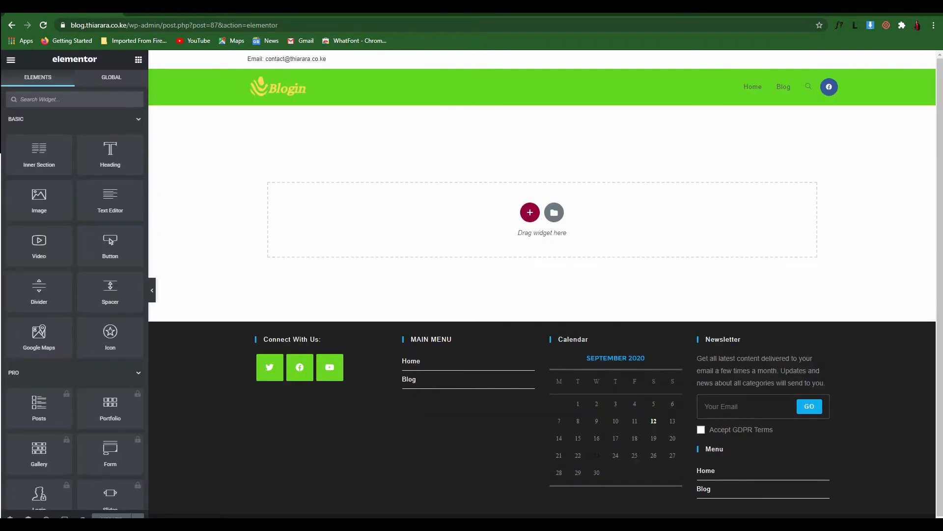
Step: Add a single-column section to the empty page and set its content width to Full Width
left_click(530, 212)
left_click(415, 237)
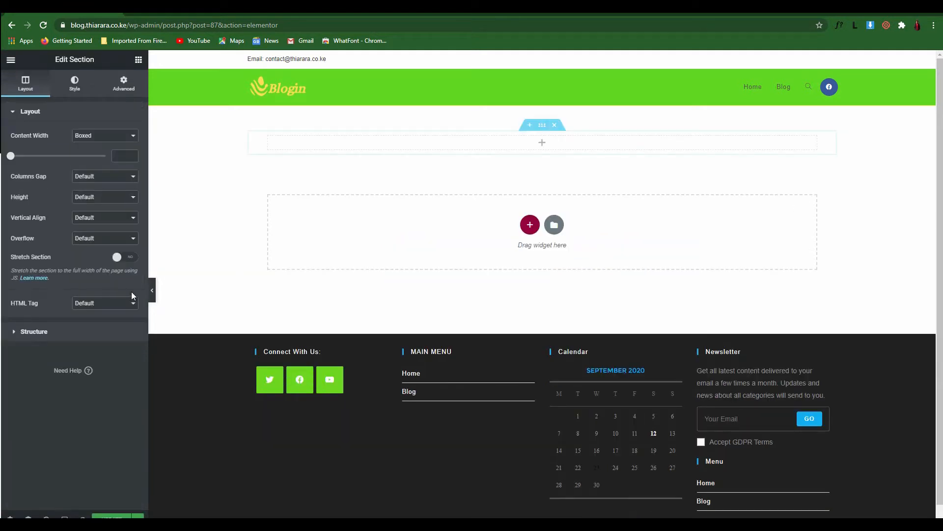
left_click(102, 137)
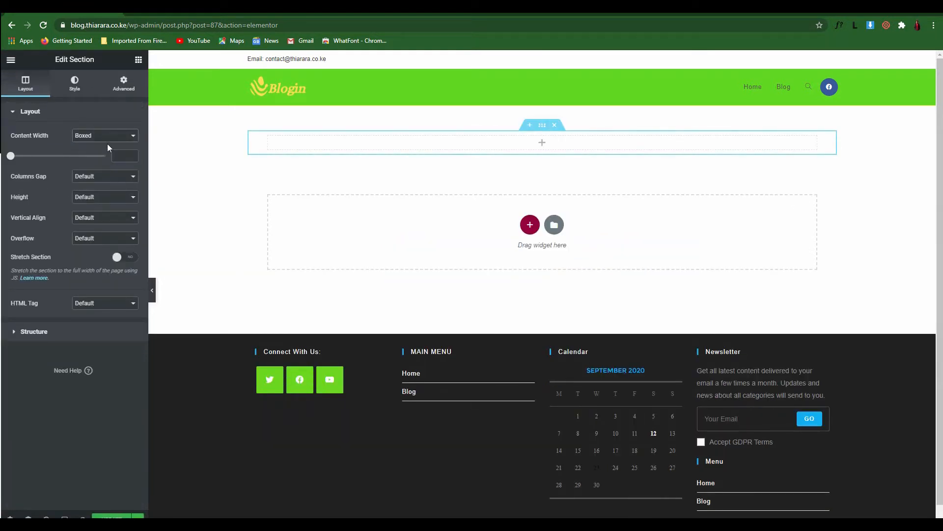
left_click(105, 152)
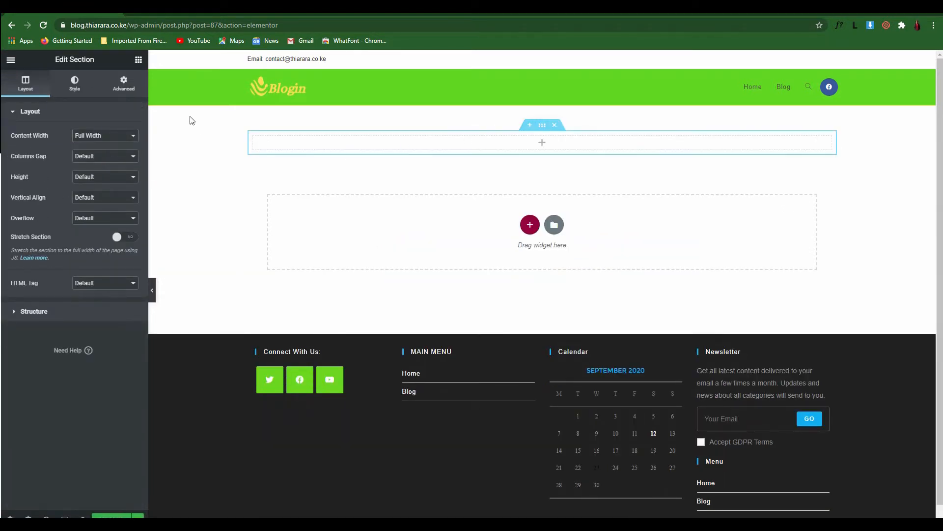
Step: Insert an inner section, delete its second column and set its boxed content width to 650
left_click(138, 59)
left_click_drag(39, 152, 488, 168)
right_click(595, 151)
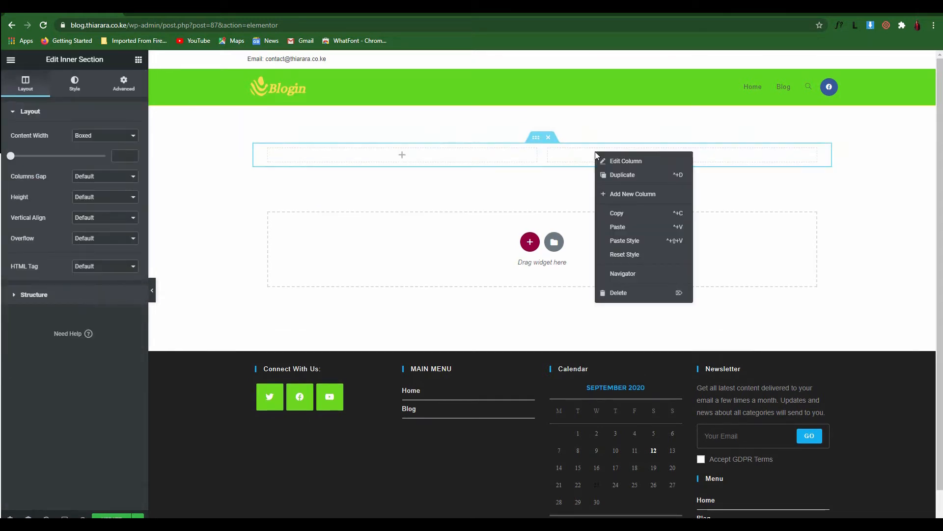
left_click(629, 291)
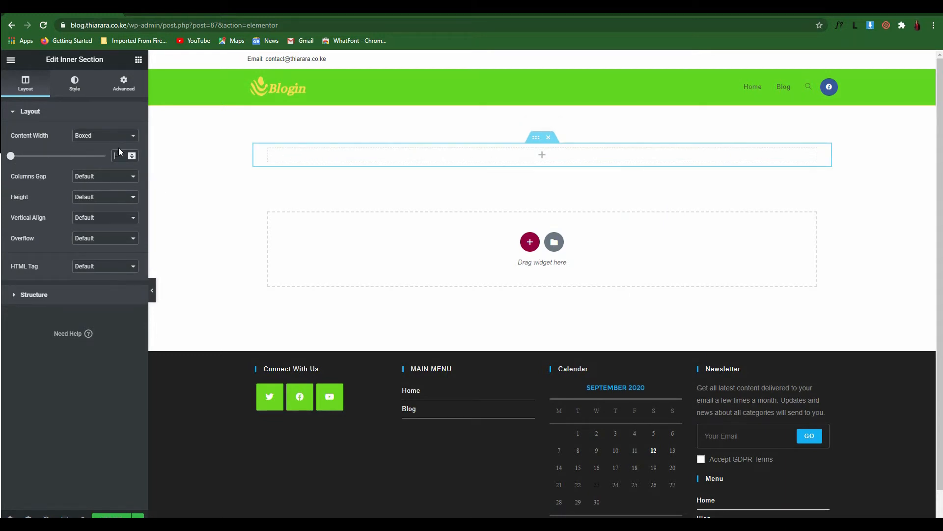
type("650")
Step: Give the outer section a classic background in pale green, about #CBDDCE
left_click(543, 126)
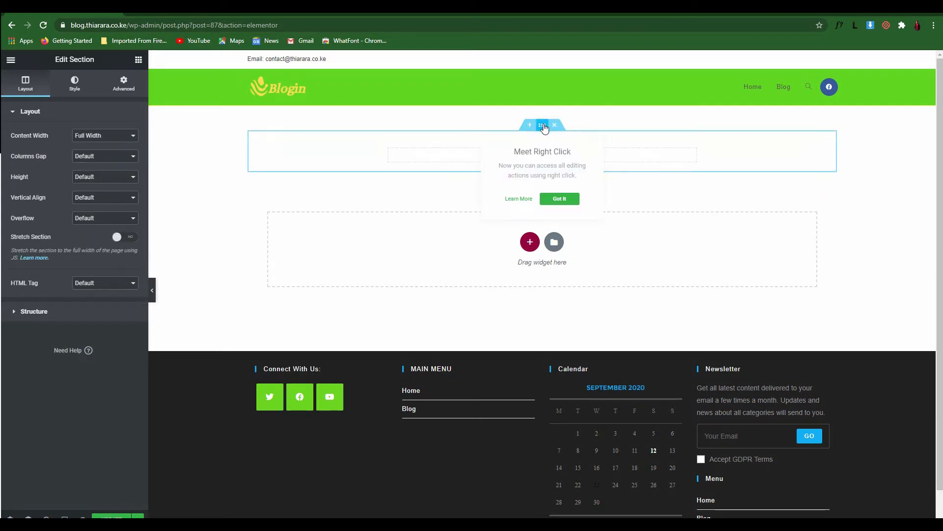
left_click(74, 83)
left_click(92, 156)
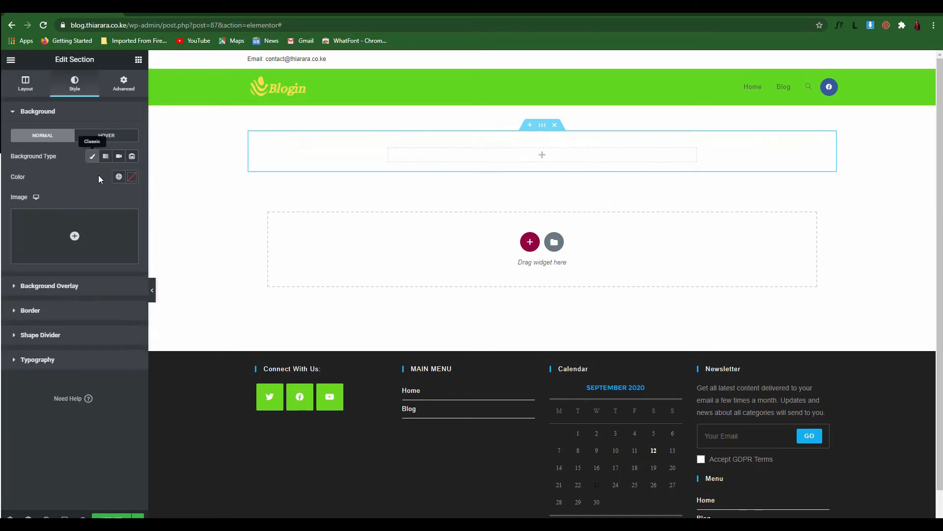
left_click(132, 177)
left_click_drag(86, 234, 27, 224)
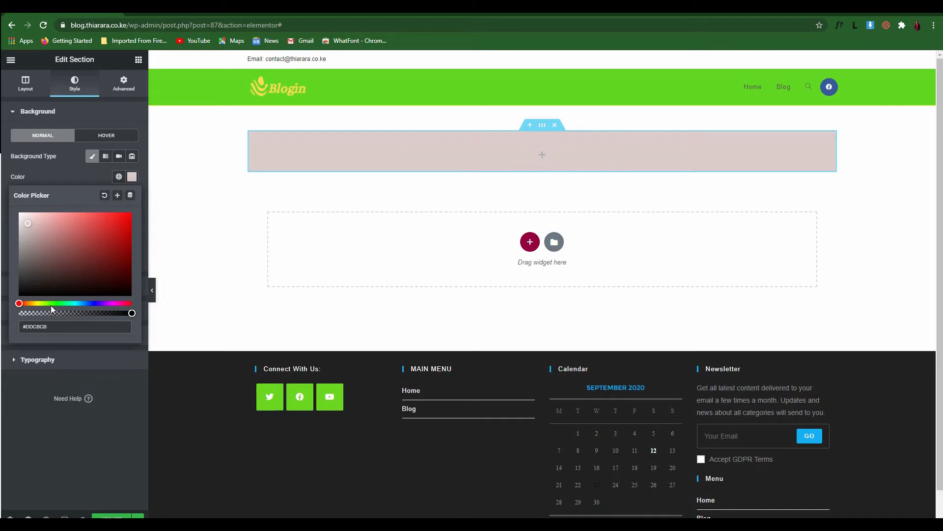
left_click_drag(51, 306, 68, 307)
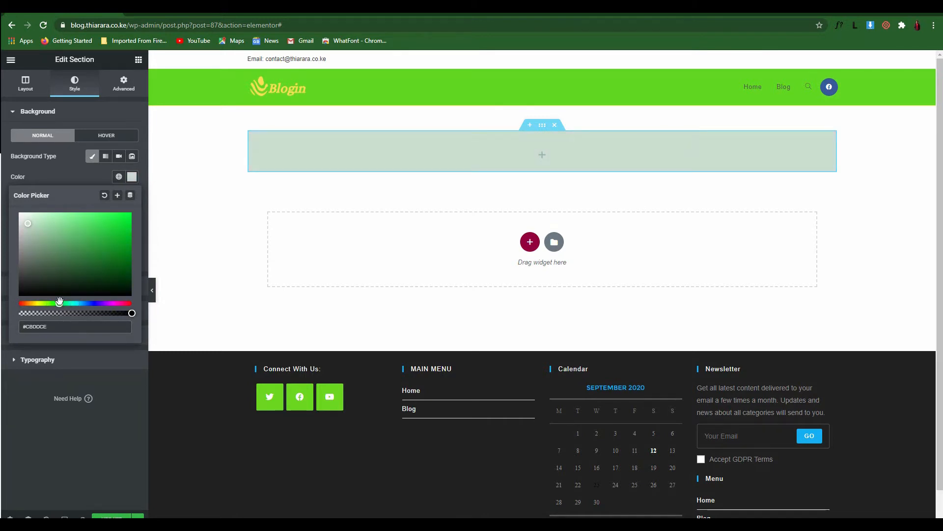
left_click(80, 173)
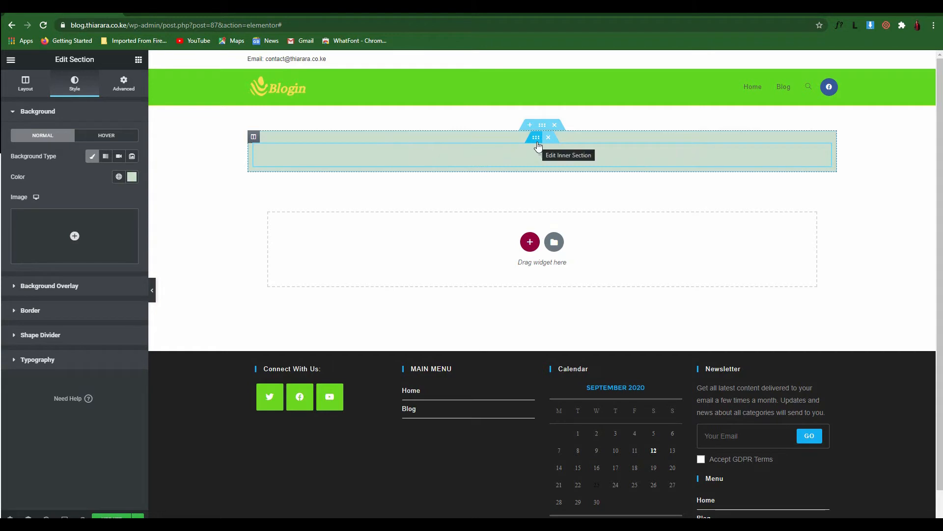
Step: Find the HT Mega User Register Form widget and place it in the inner section
left_click(139, 60)
type("REGI")
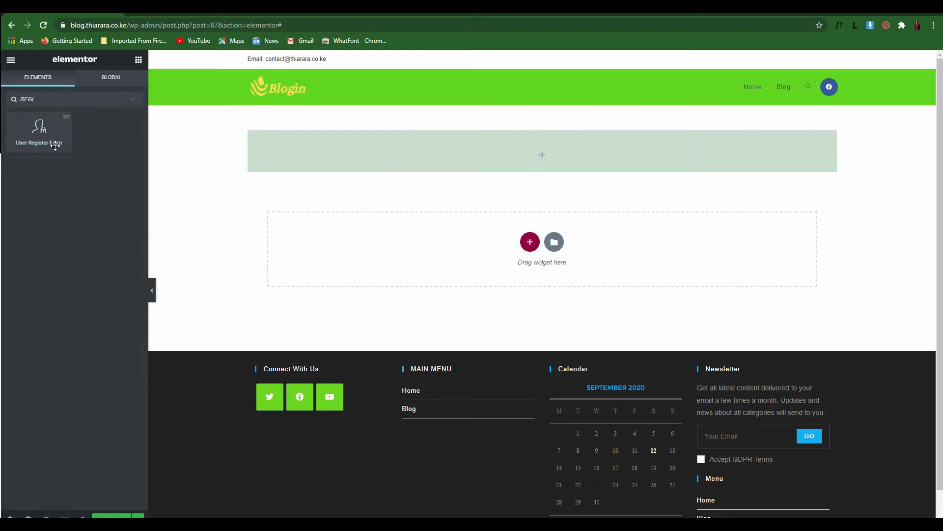
left_click_drag(55, 146, 508, 152)
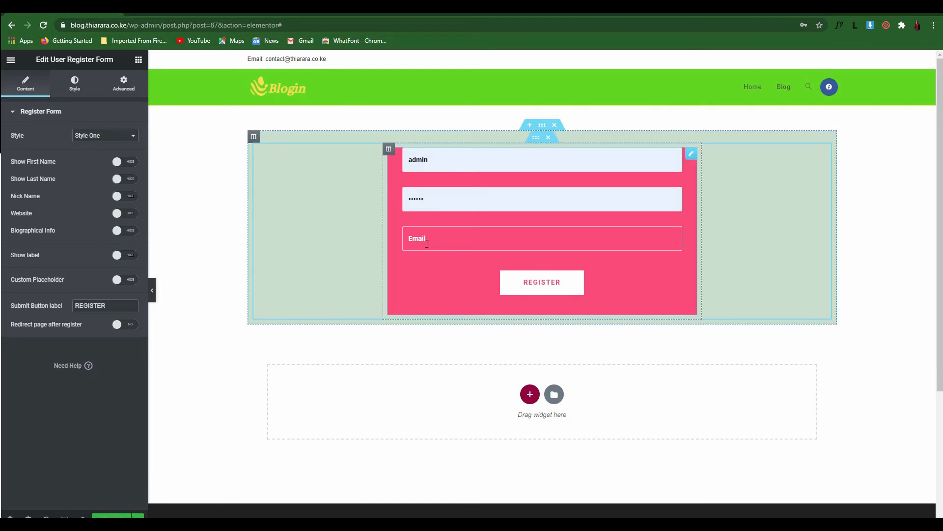
Step: Try Style Four on the register form, and settle on Style Three
left_click(104, 138)
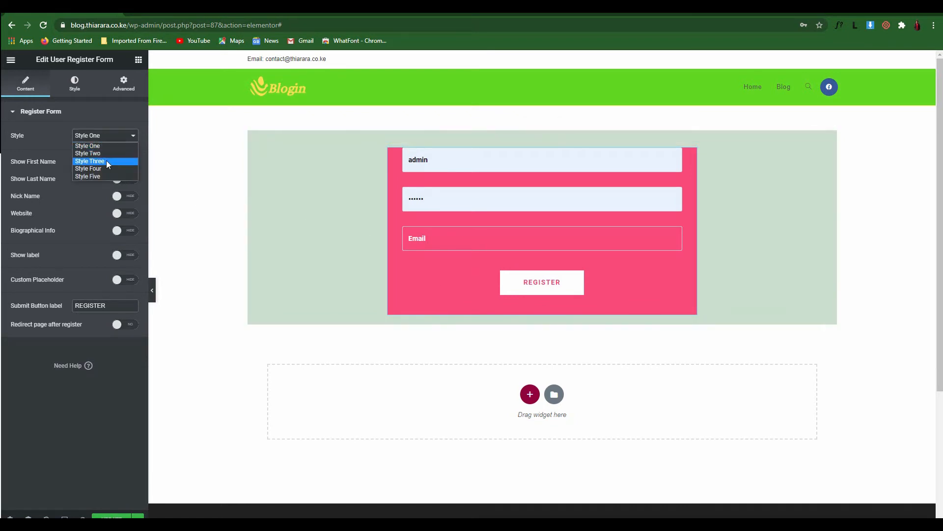
left_click(106, 168)
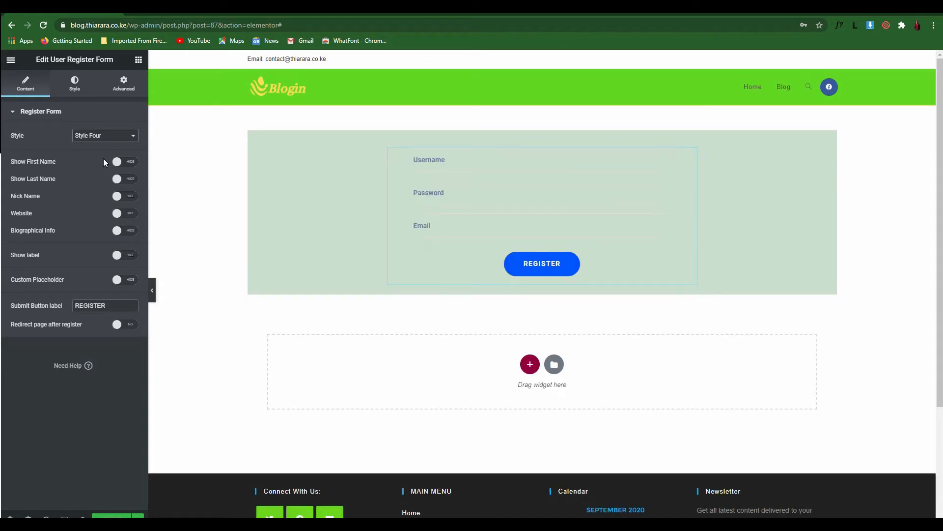
left_click(103, 136)
left_click(102, 164)
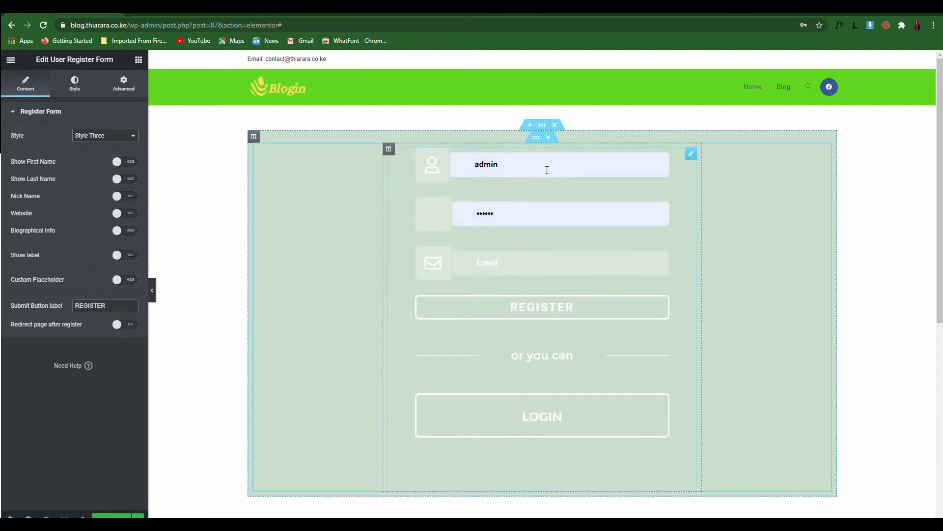
Step: Give the inner section a classic background in light red, #E97B7B, and review the whole form
left_click(539, 141)
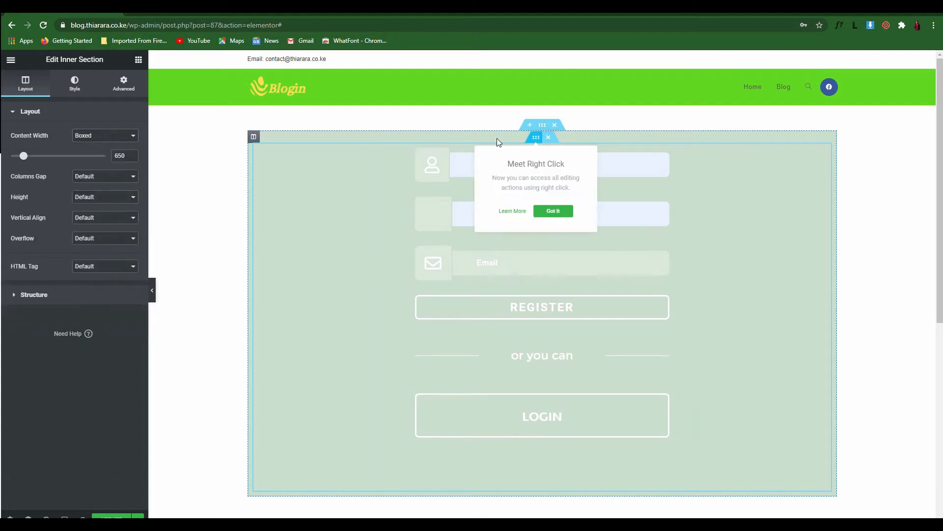
left_click(75, 83)
left_click(92, 156)
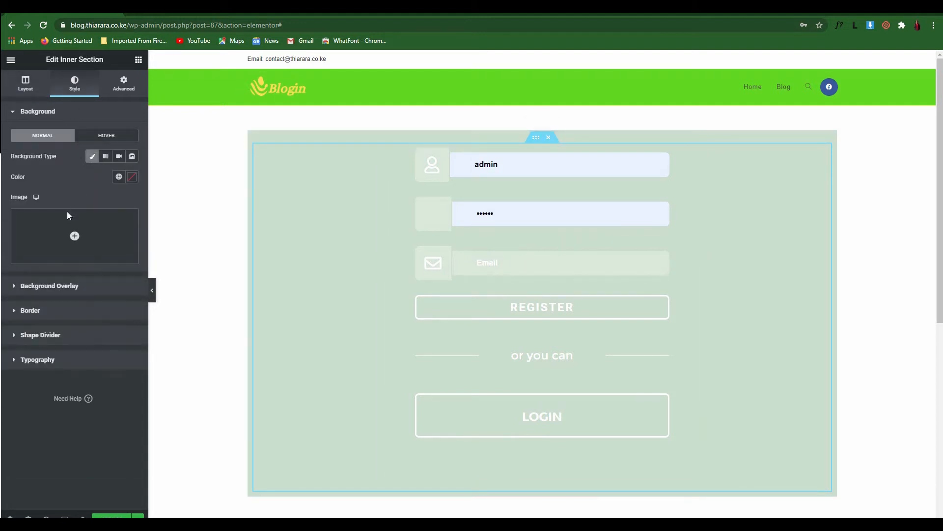
left_click(132, 176)
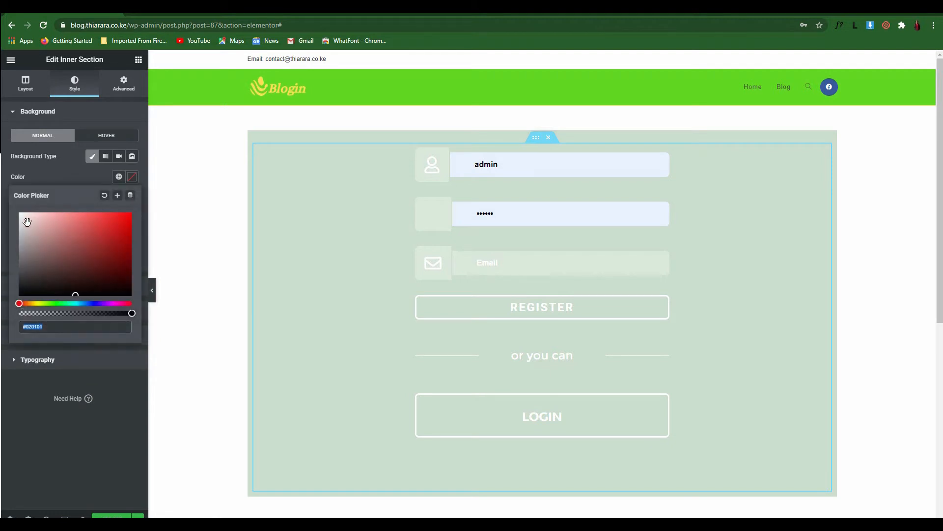
left_click_drag(27, 221, 72, 220)
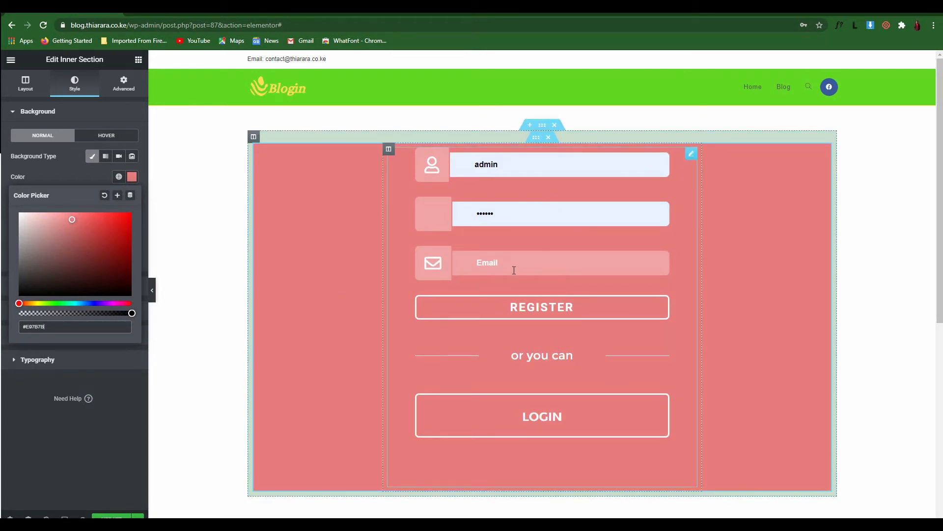
scroll(514, 270, "down", 3)
scroll(590, 358, "up", 3)
Step: Give the column that holds the register form a classic background in bright red, #EA1414
left_click(28, 82)
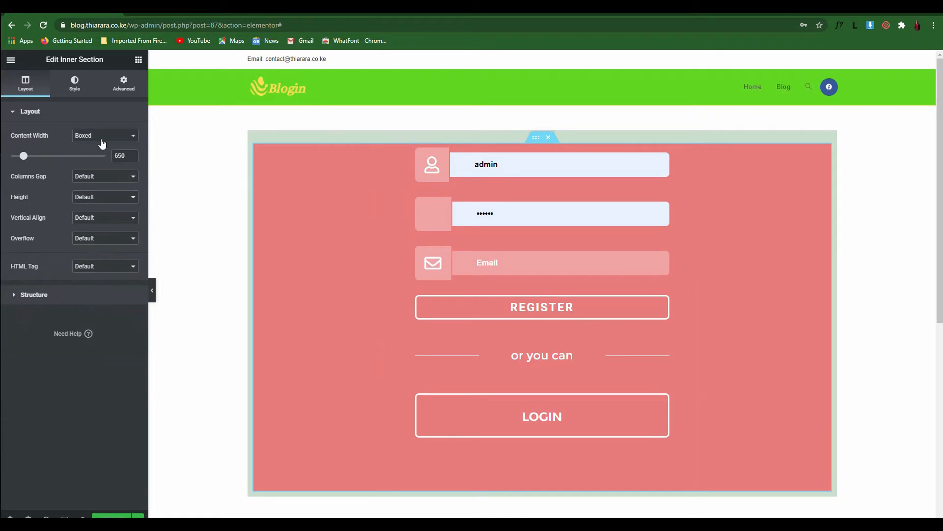
left_click(529, 282)
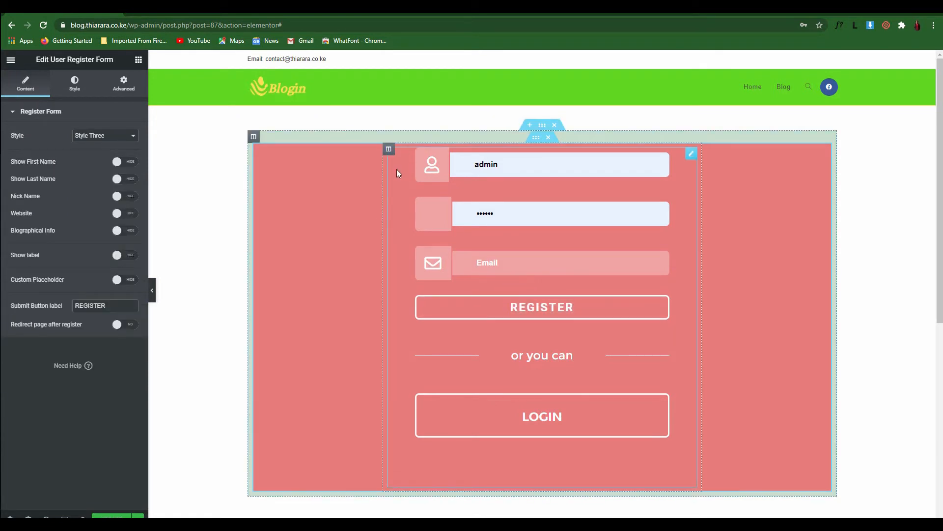
left_click(389, 149)
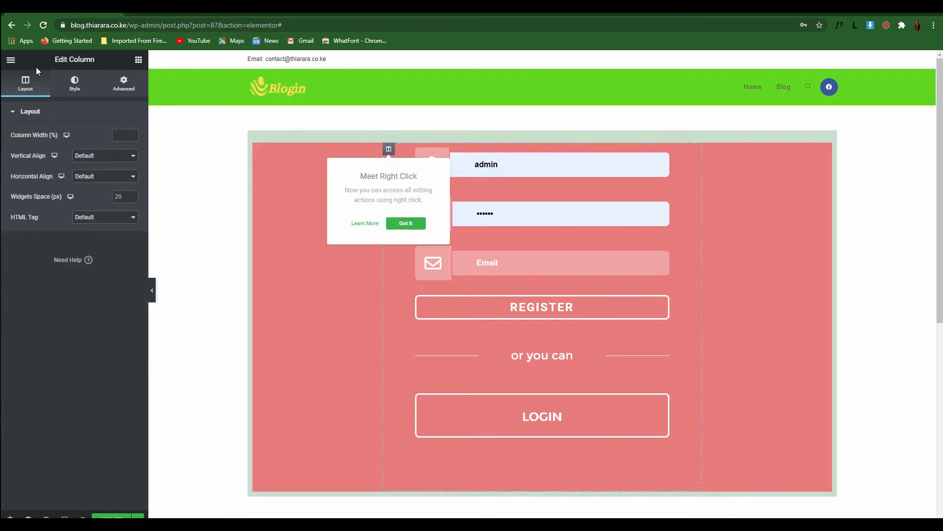
left_click(74, 84)
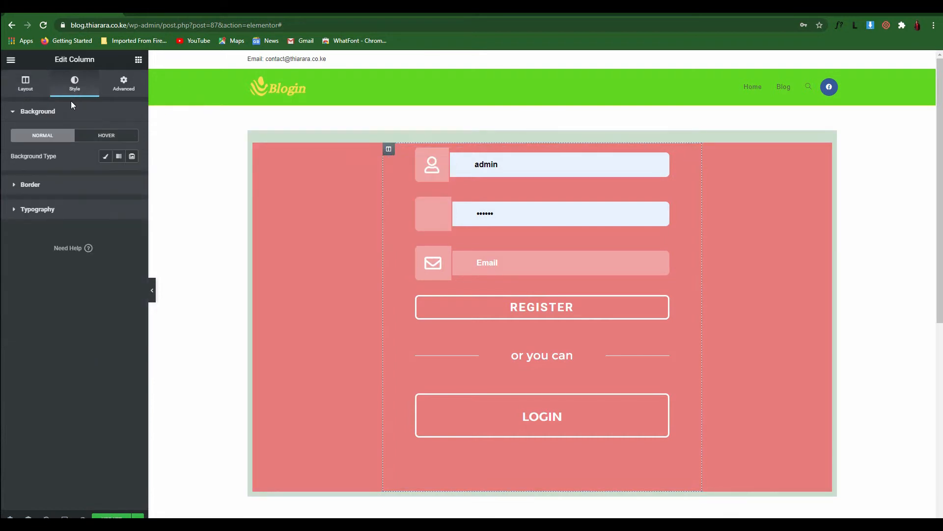
left_click(105, 157)
left_click(131, 176)
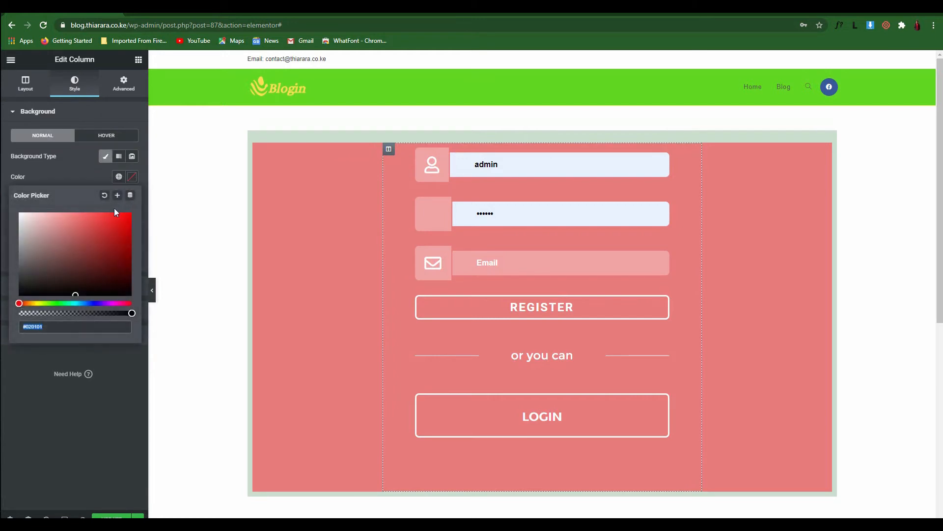
left_click_drag(115, 212, 121, 220)
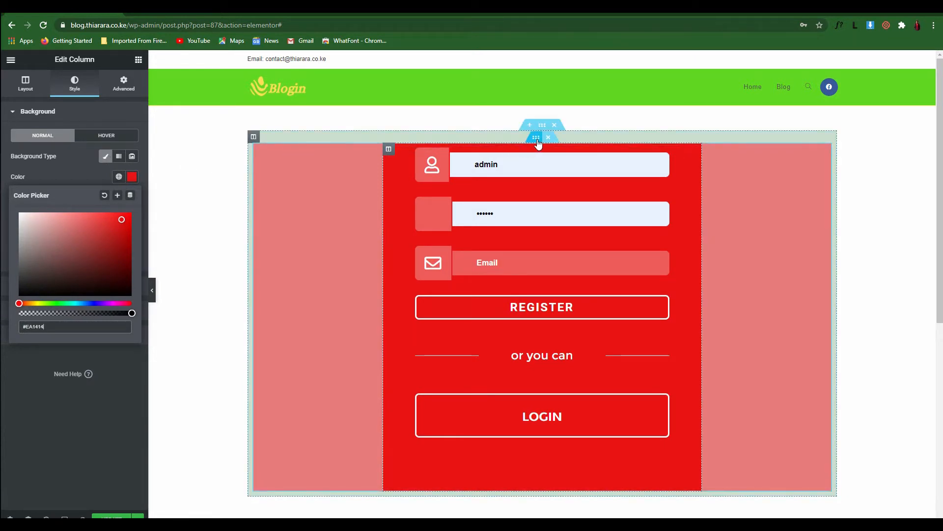
Step: Use the edit history to roll back the background changes on the form's column and inner section
left_click(536, 138)
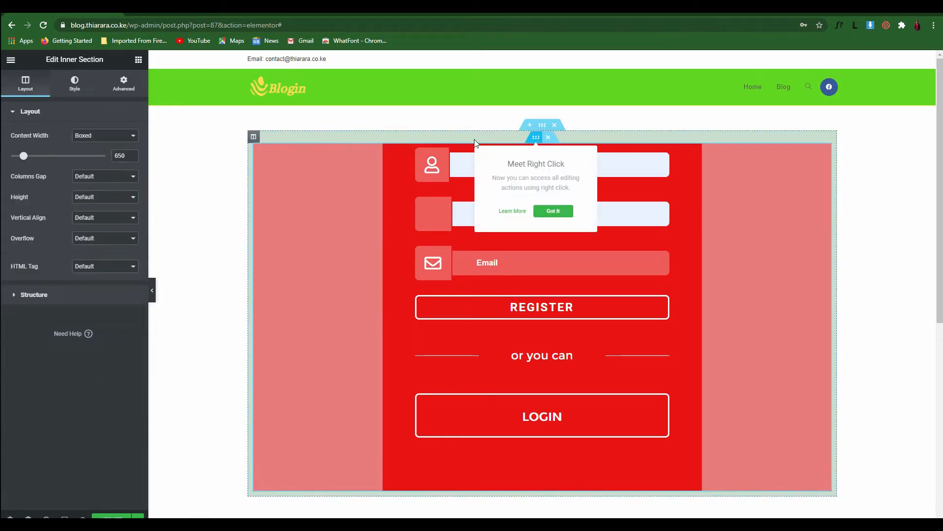
left_click(76, 89)
left_click(132, 177)
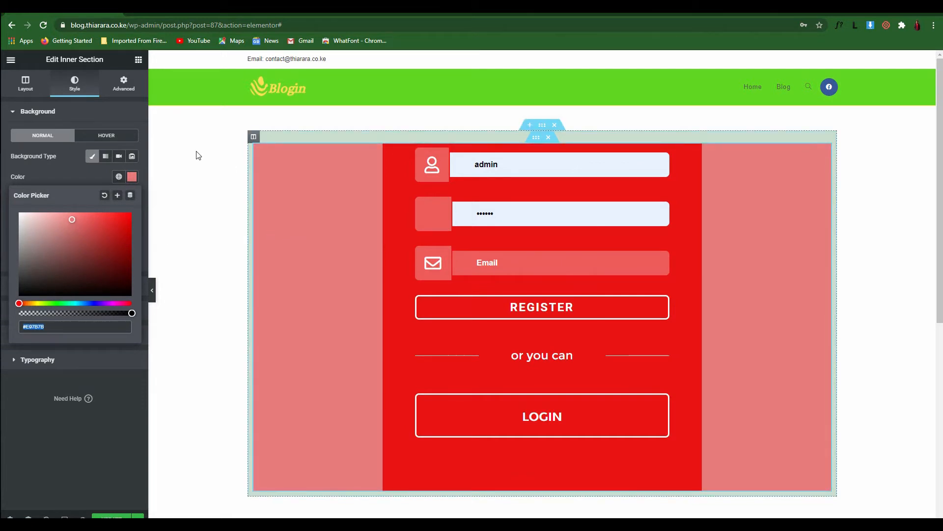
left_click(46, 518)
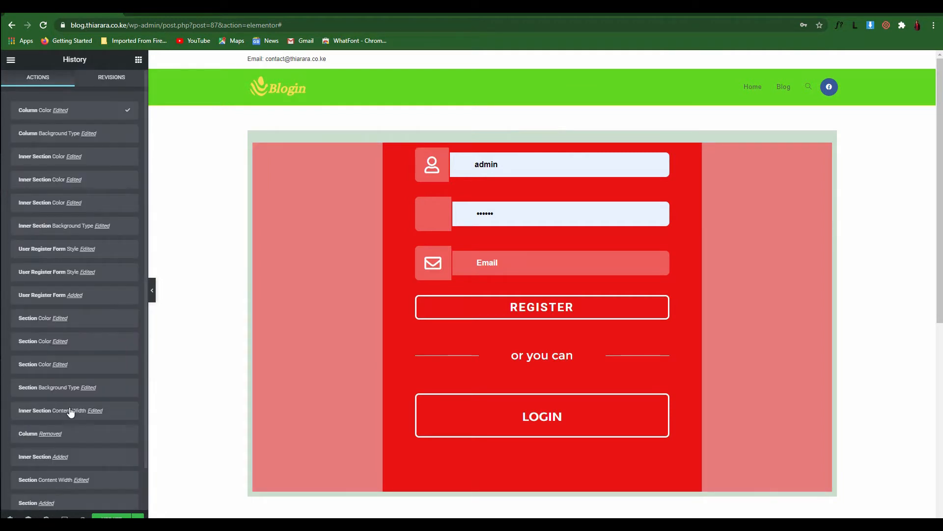
left_click(78, 158)
left_click(76, 179)
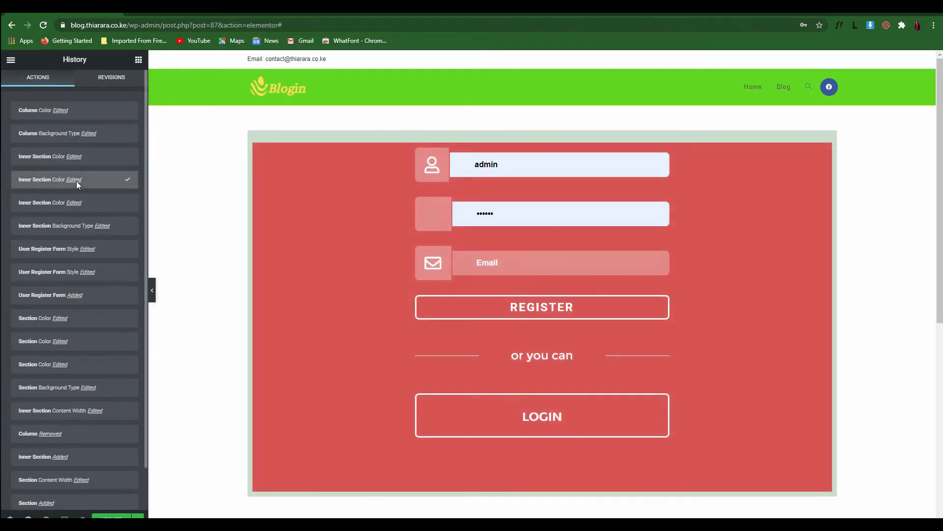
left_click(73, 203)
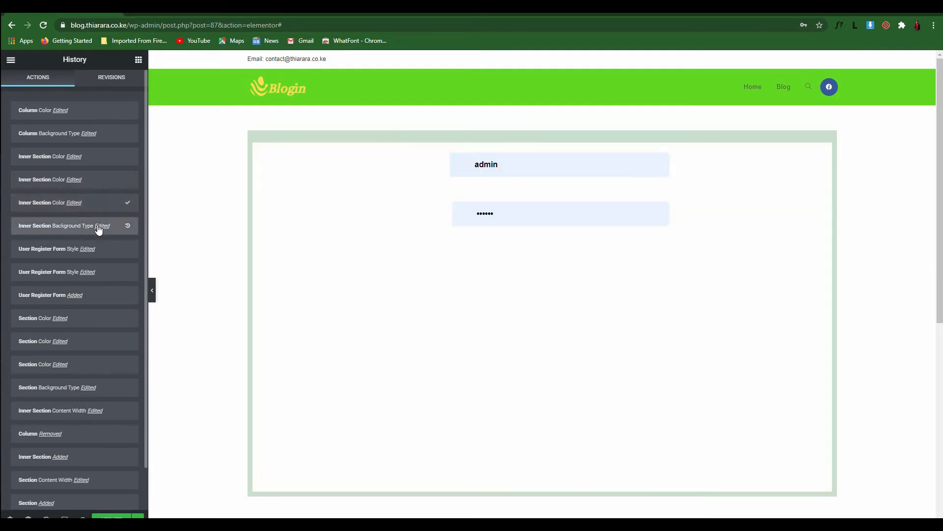
left_click(99, 228)
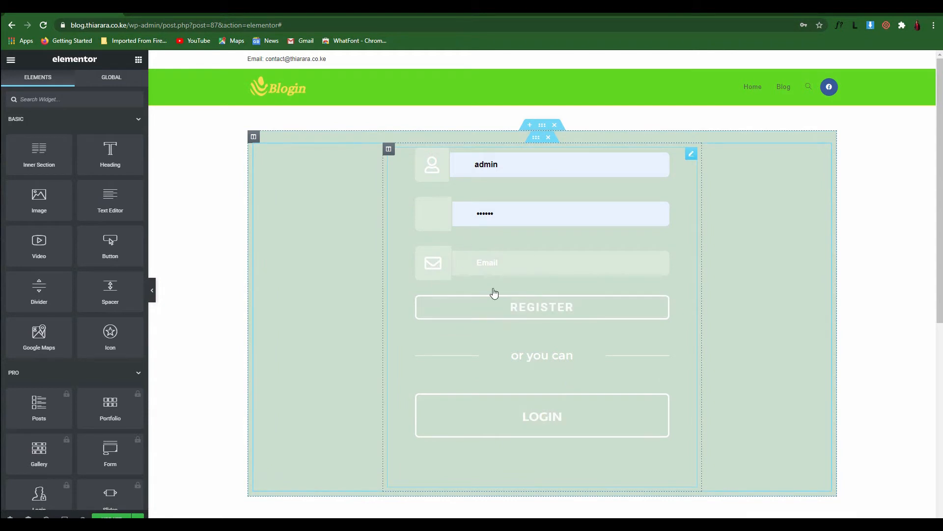
Step: Give the column that holds the register form a classic background in dark teal, #2F5C62
left_click(388, 150)
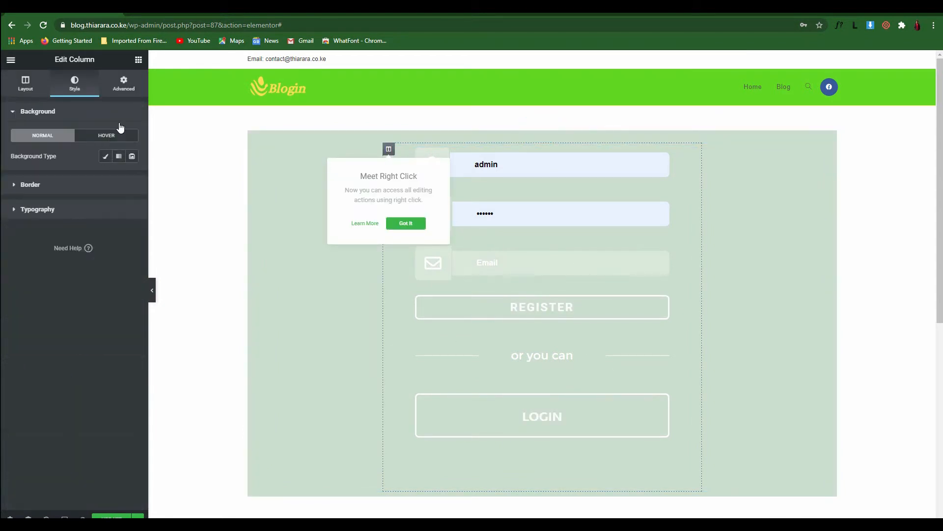
left_click(106, 157)
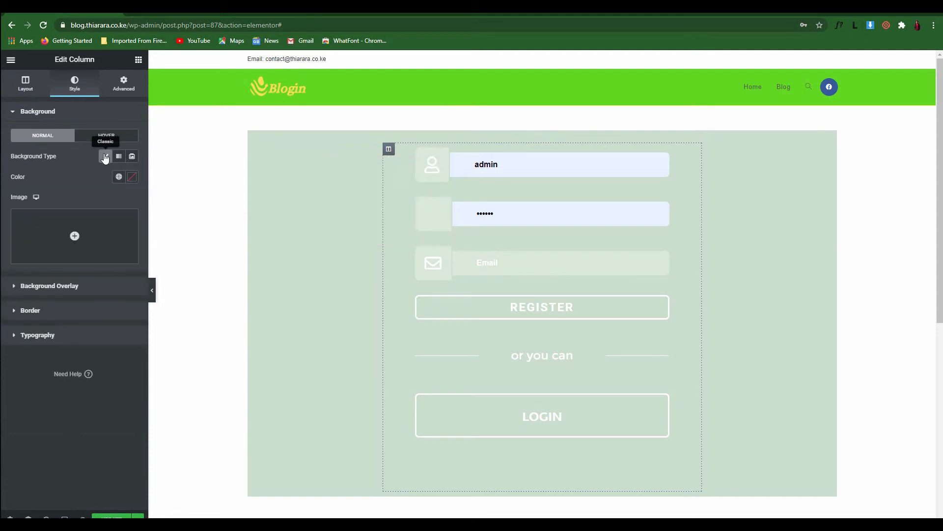
left_click(133, 178)
mouse_move(110, 246)
left_mouse_down()
mouse_move(115, 237)
mouse_move(72, 223)
mouse_move(110, 224)
left_mouse_up()
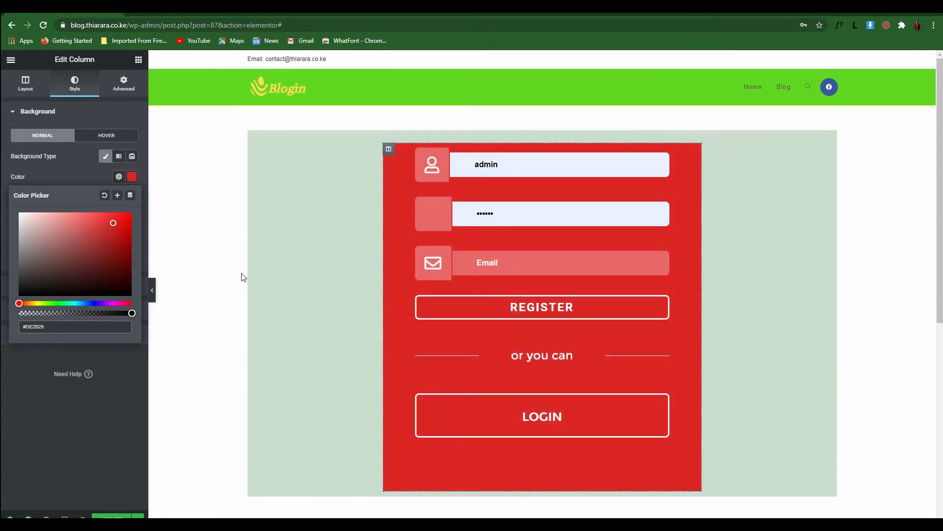
left_click(71, 302)
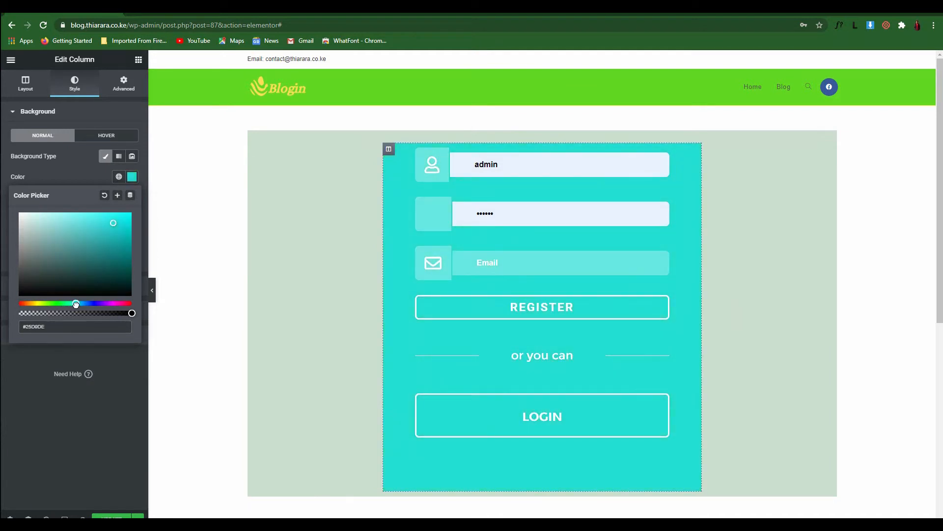
left_click_drag(76, 303, 77, 304)
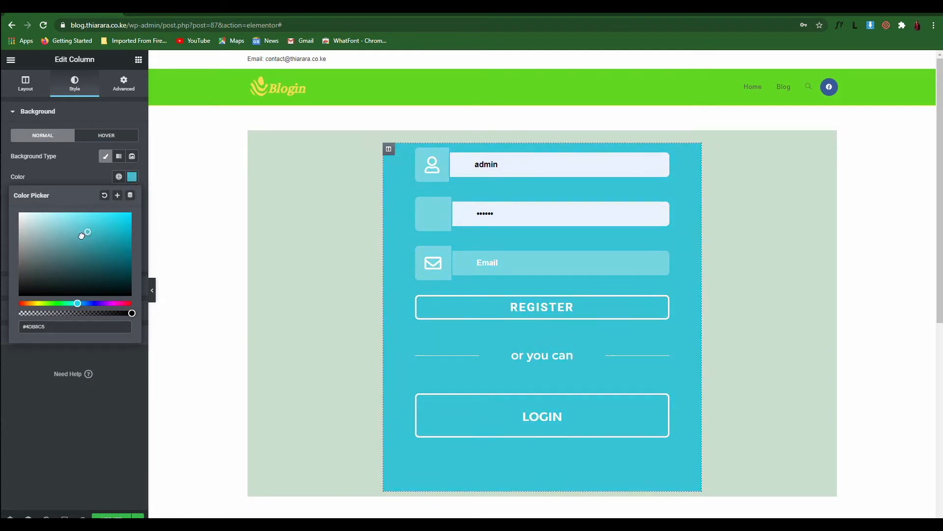
left_click_drag(84, 231, 77, 262)
left_click_drag(77, 264, 78, 265)
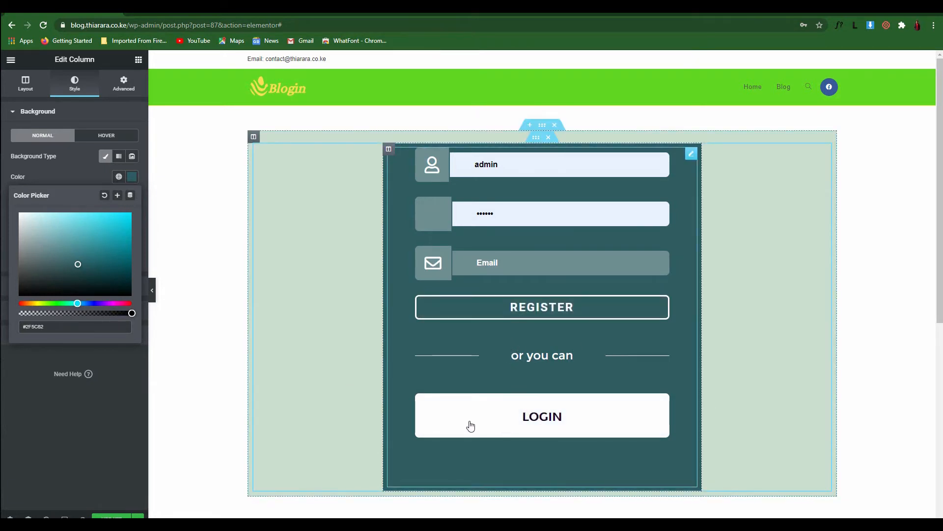
Step: Keep the register form on Style Three and enable its first name and last name fields
left_click(26, 84)
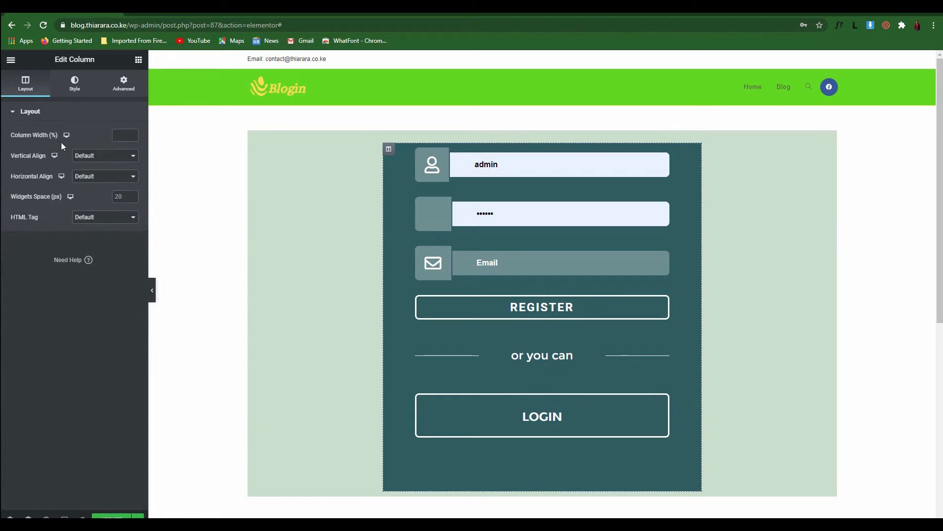
left_click(674, 302)
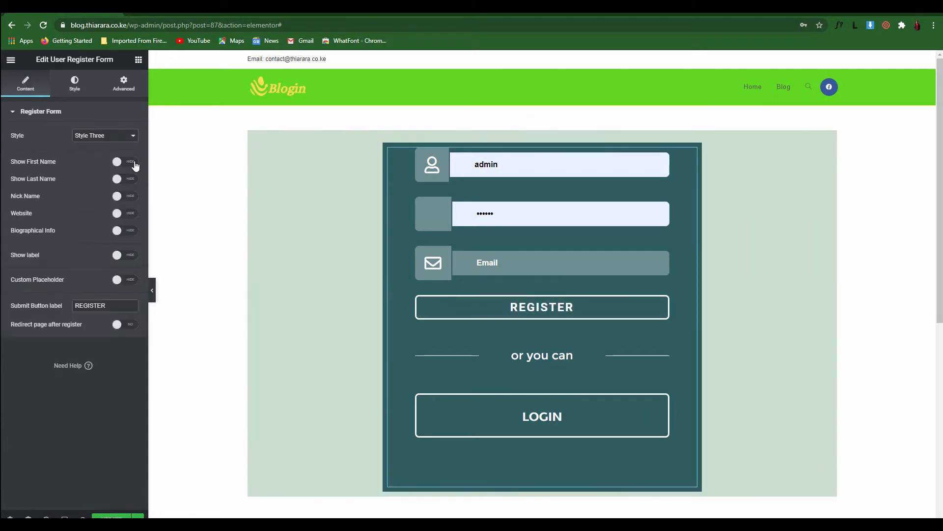
left_click(106, 135)
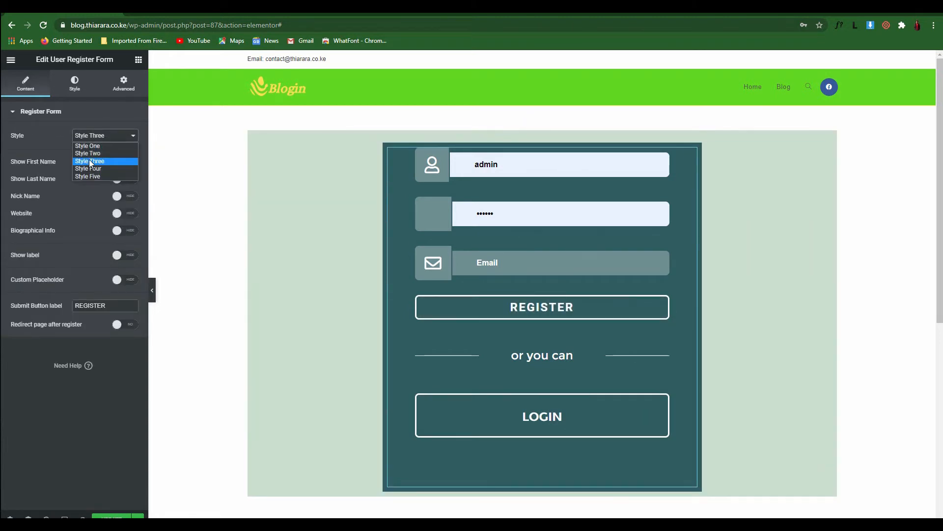
left_click(88, 161)
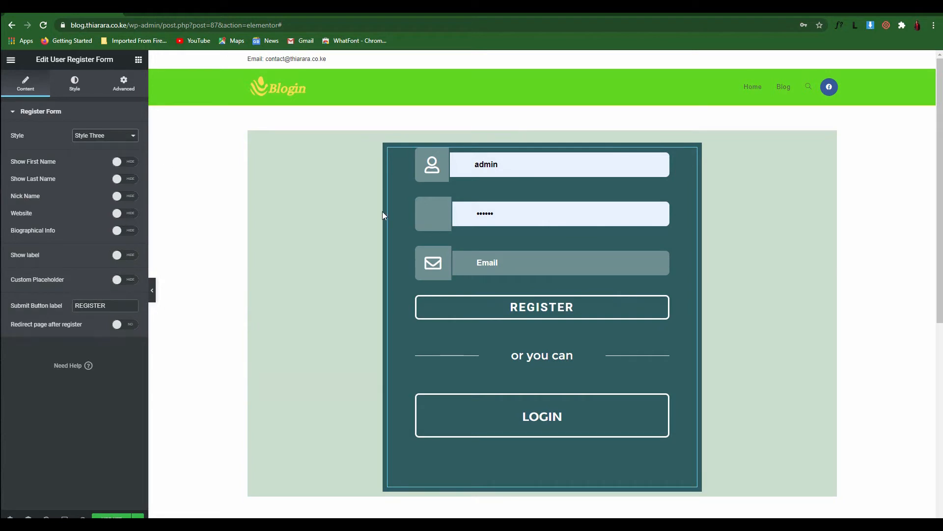
left_click(125, 162)
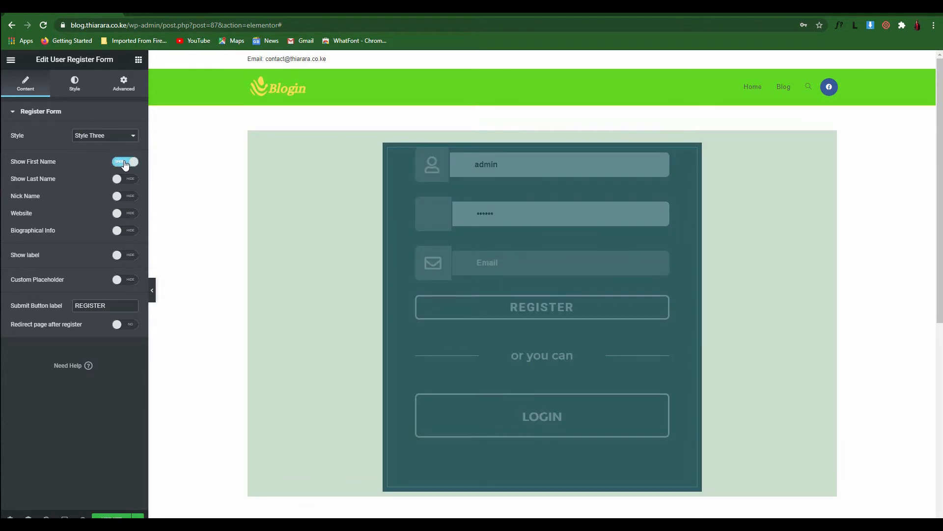
left_click(126, 180)
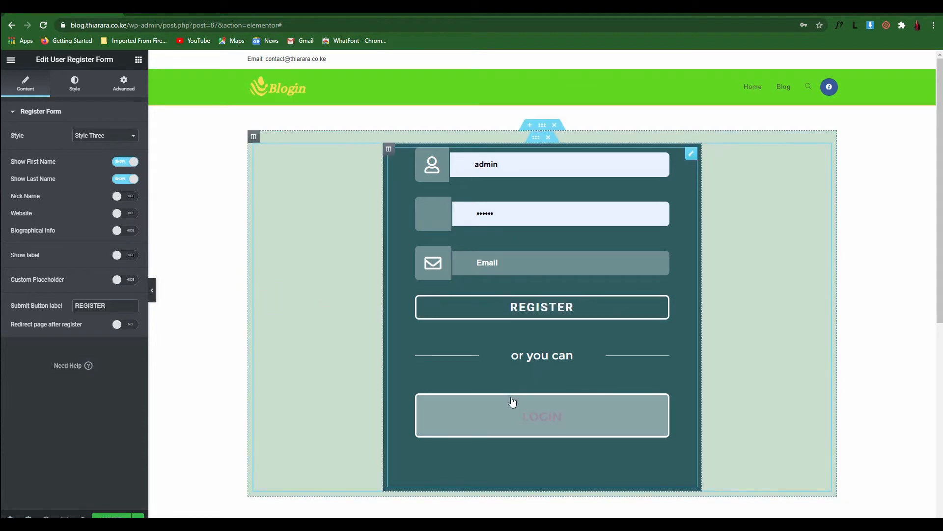
Step: Try Style One on the register form, and settle on Style Two
left_click(113, 136)
left_click(102, 144)
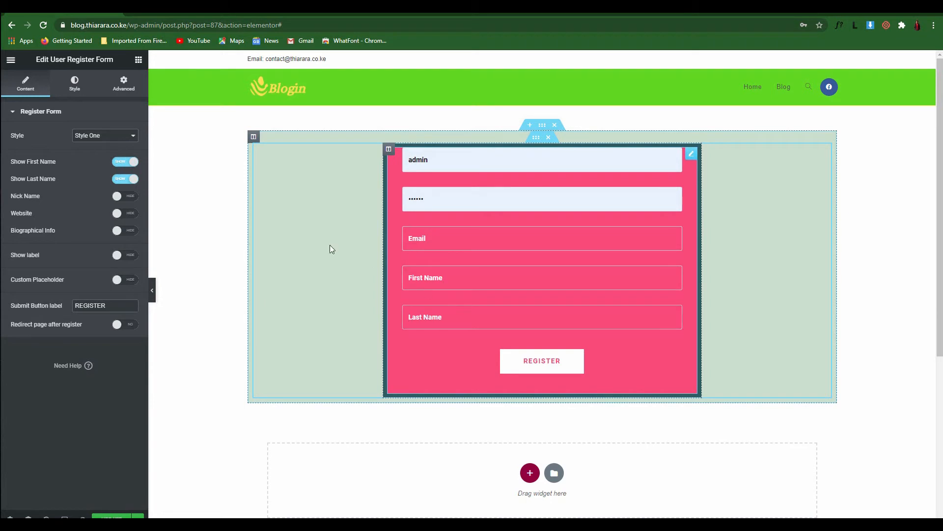
left_click(112, 138)
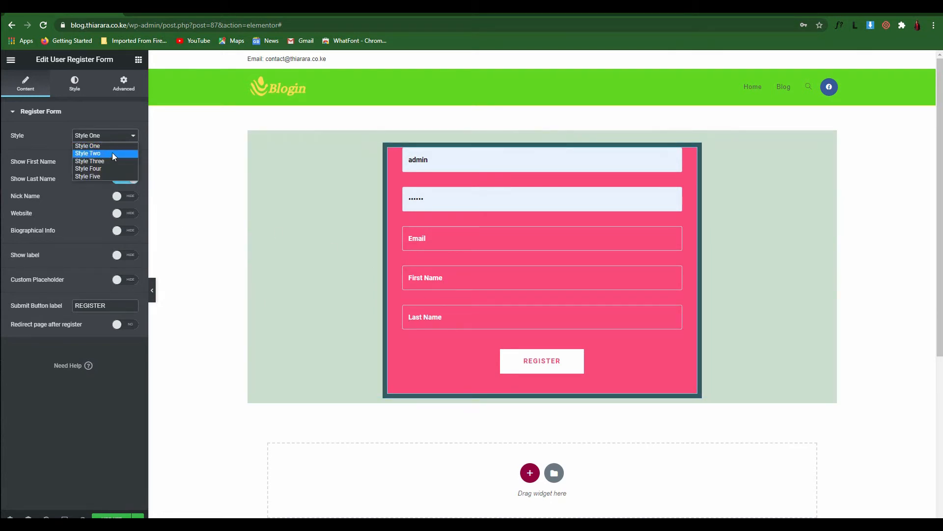
left_click(112, 152)
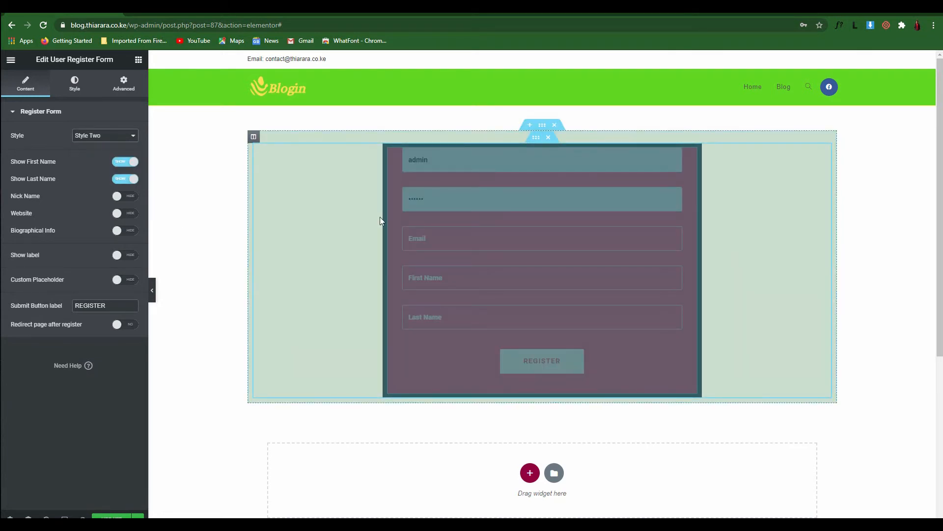
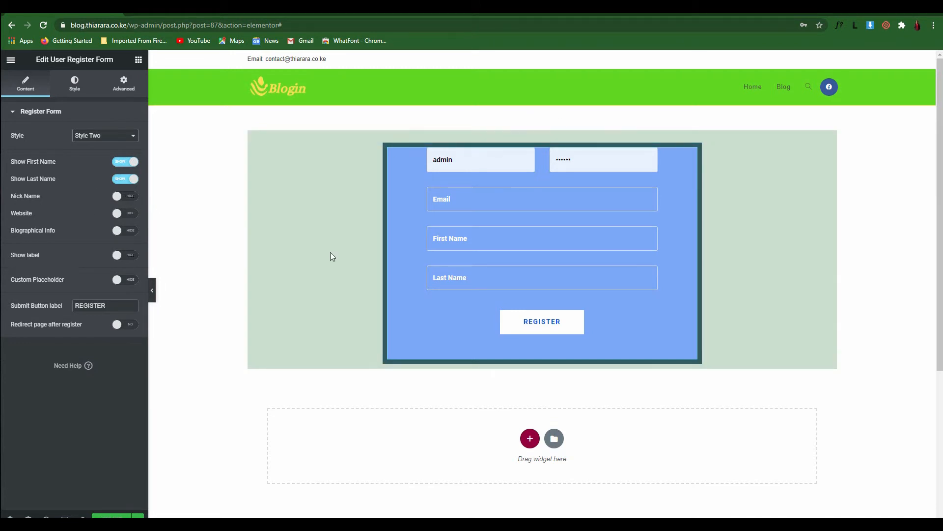
Step: Show the Nick Name field on the register form and enable field labels with custom label text
left_click(128, 199)
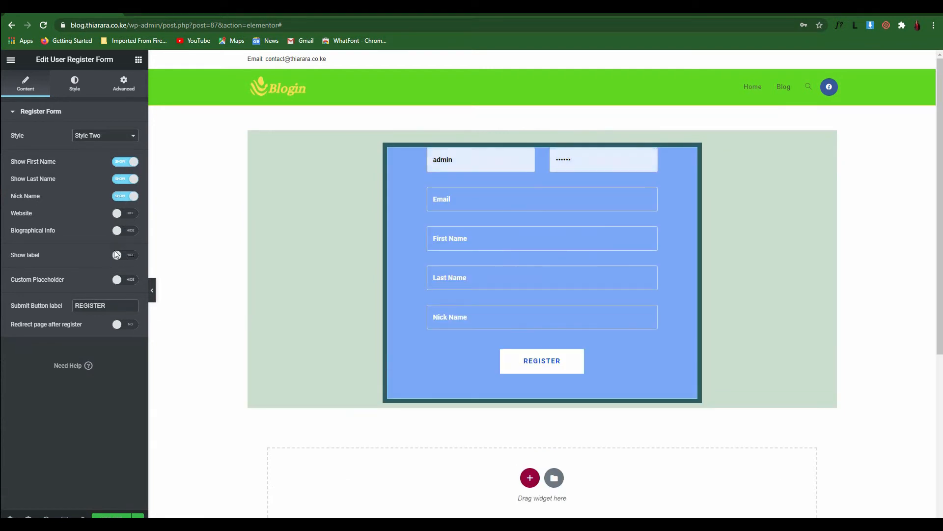
left_click(125, 255)
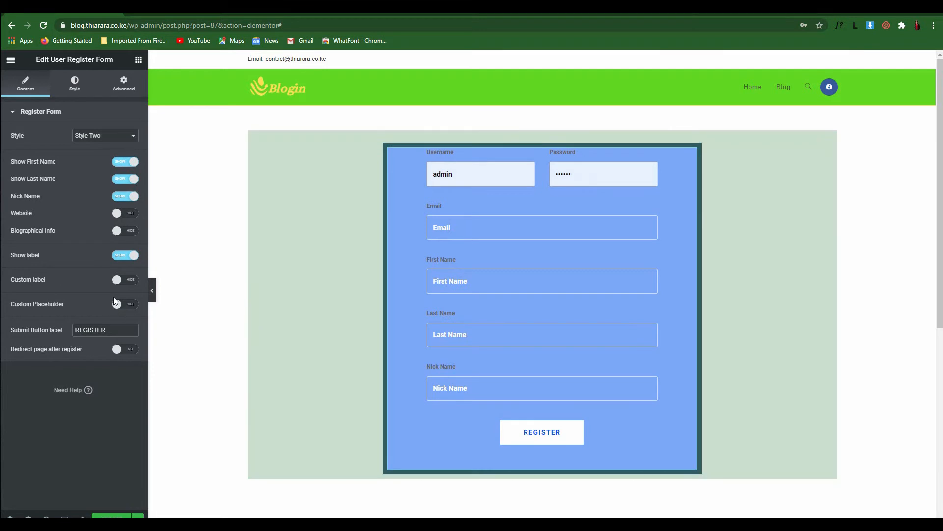
left_click(124, 284)
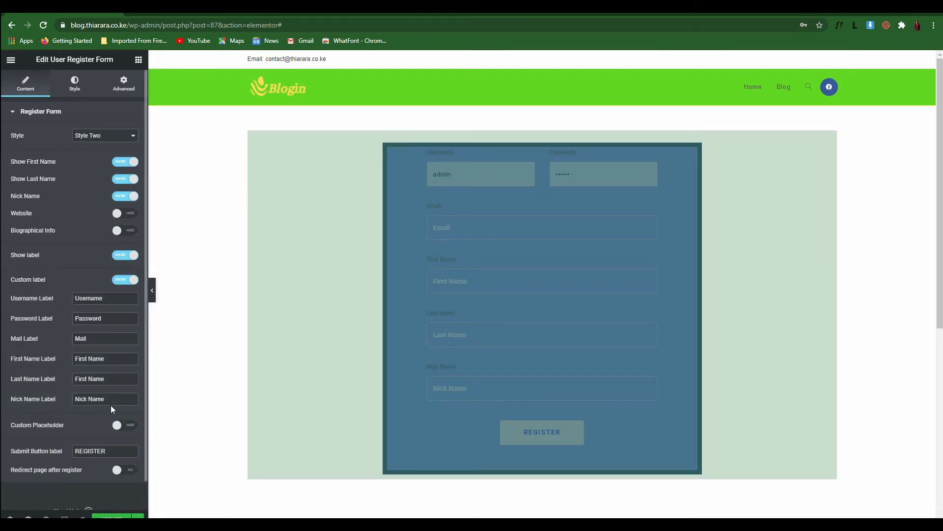
Step: Clear the custom label text of the Nick Name field
left_click_drag(112, 399, 40, 390)
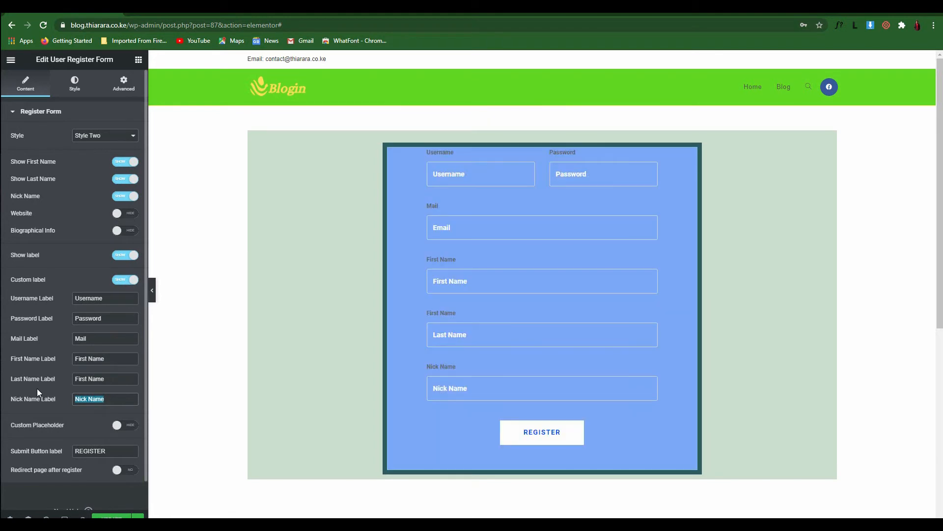
type("u")
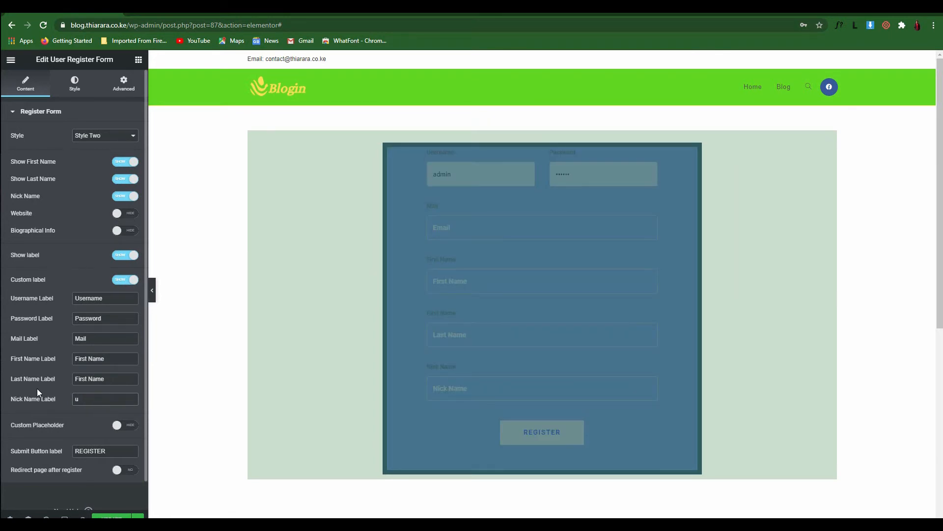
key("BackSpace")
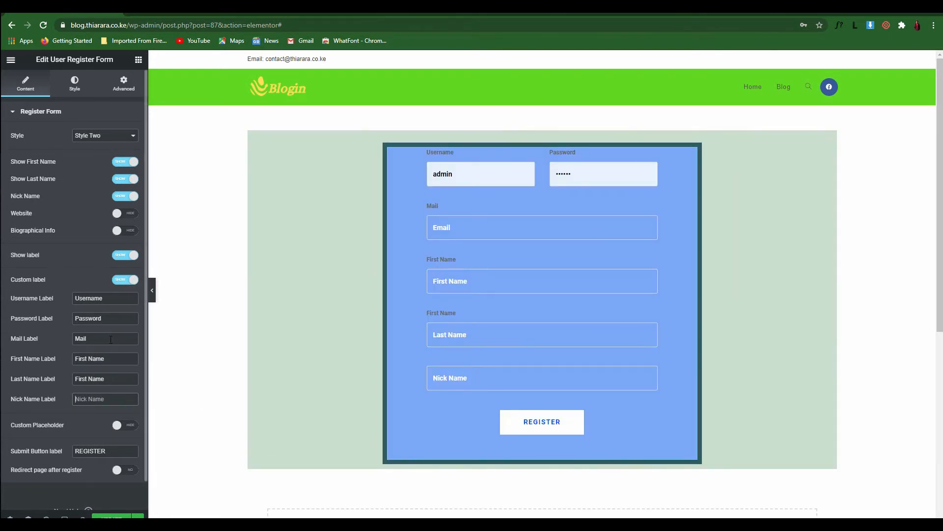
Step: Change the Mail label to "e Mail" and hide the Nick Name field
left_click_drag(111, 339, 33, 339)
left_click(79, 339)
type("e")
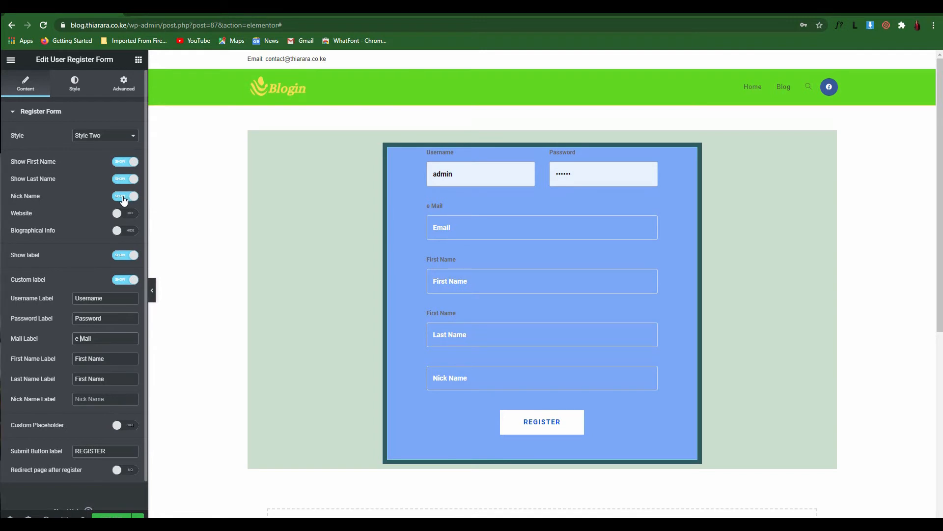
left_click(123, 197)
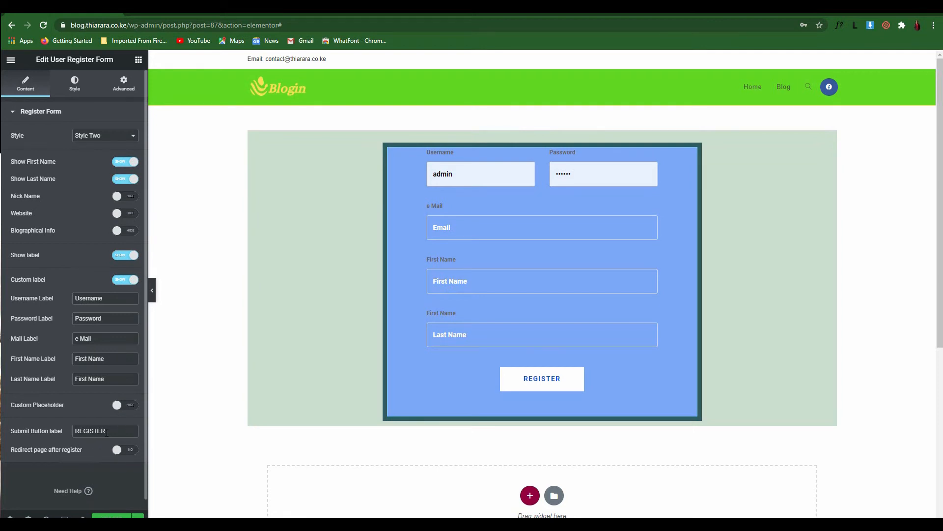
Step: Try the register form's custom placeholder and redirect after register options, and switch both off again
double_click(106, 432)
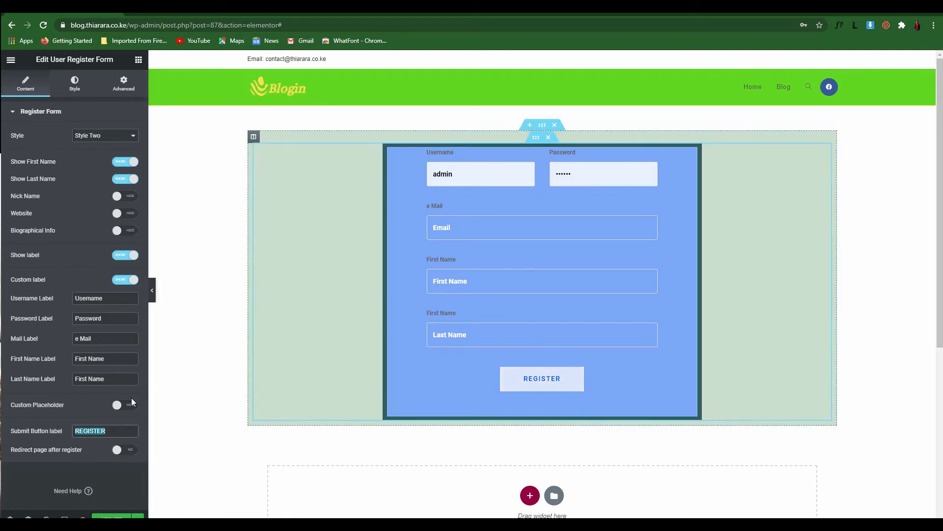
left_click(126, 408)
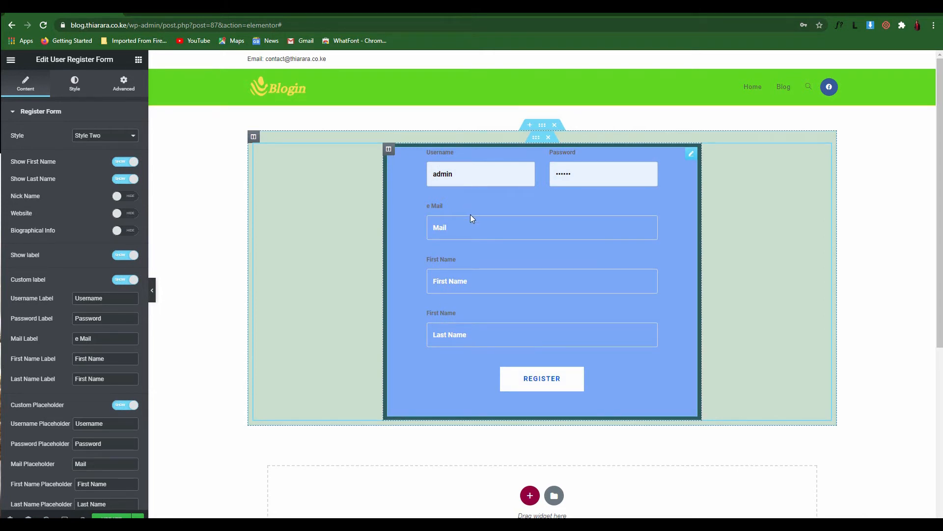
left_click(120, 407)
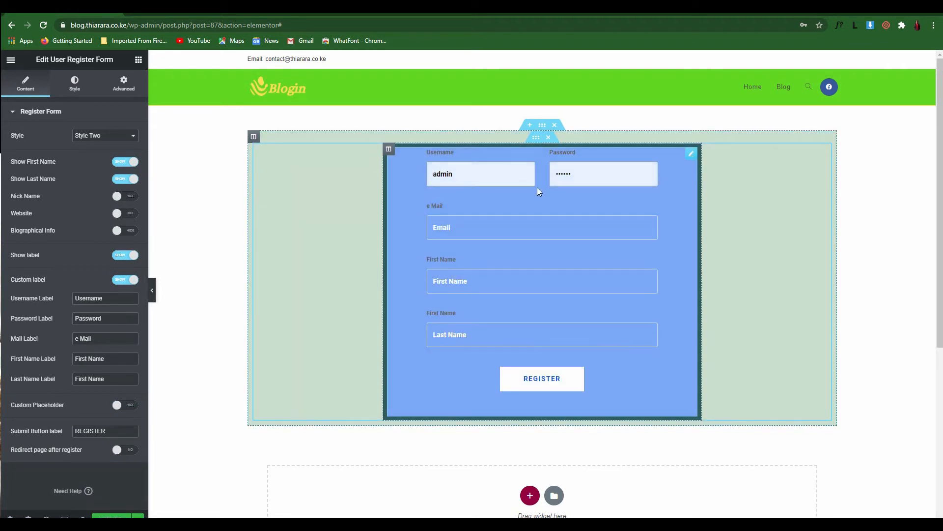
left_click(125, 451)
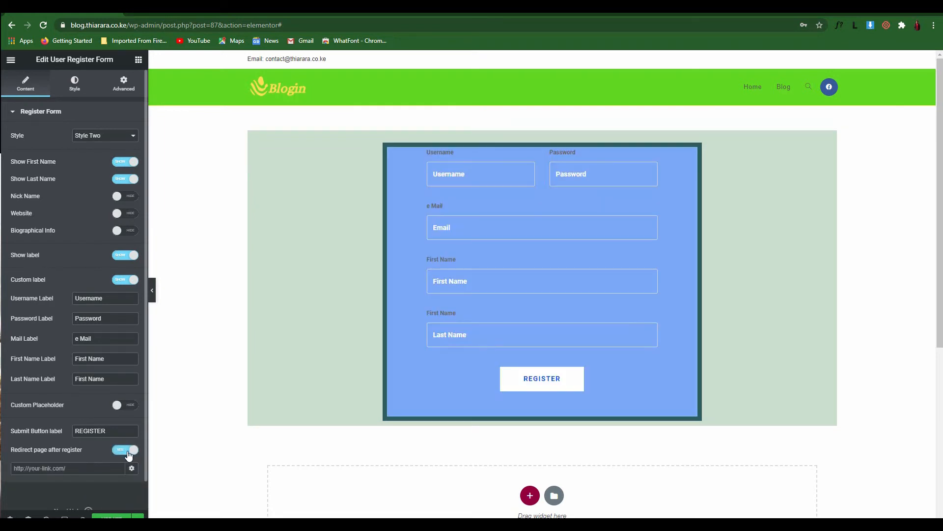
left_click(126, 455)
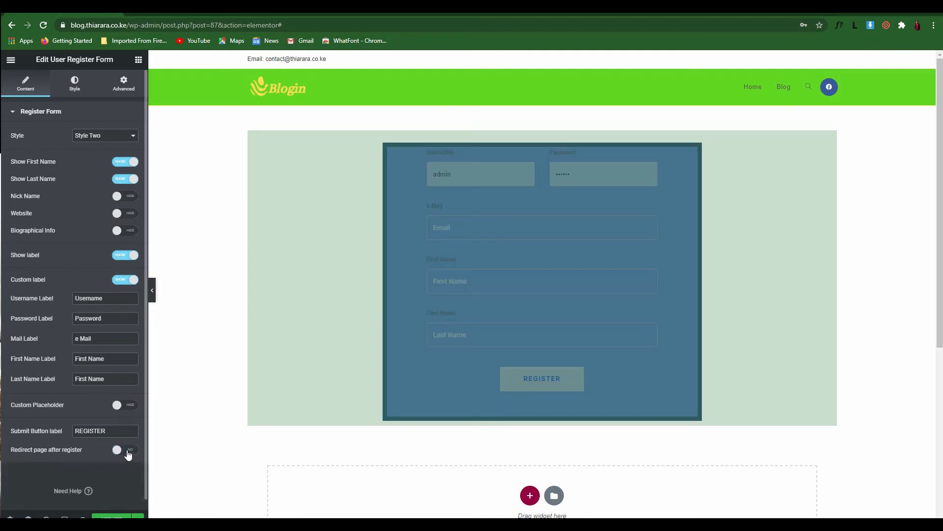
left_click(124, 452)
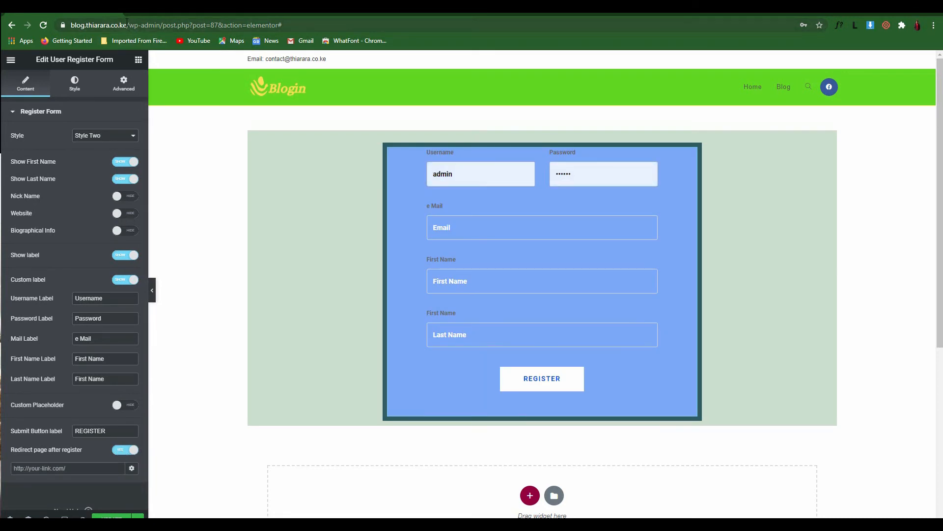
left_click_drag(126, 25, 74, 25)
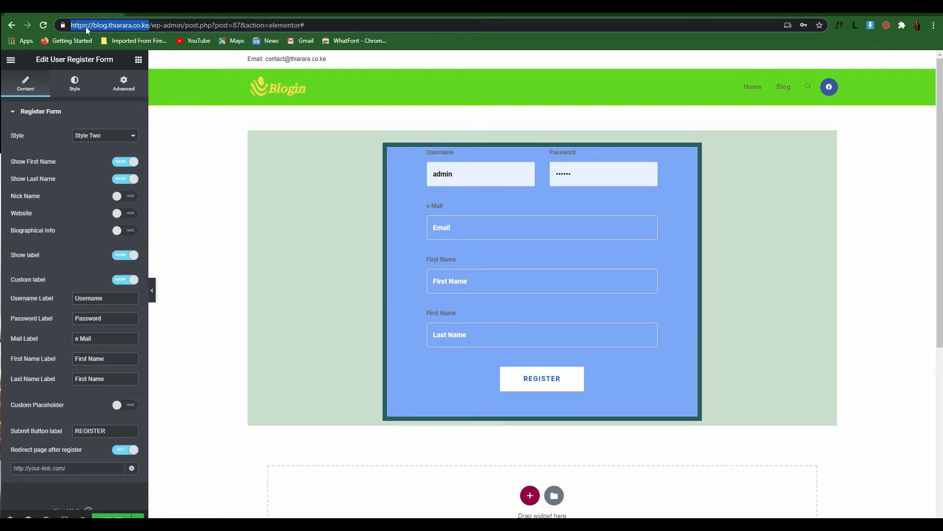
right_click(128, 24)
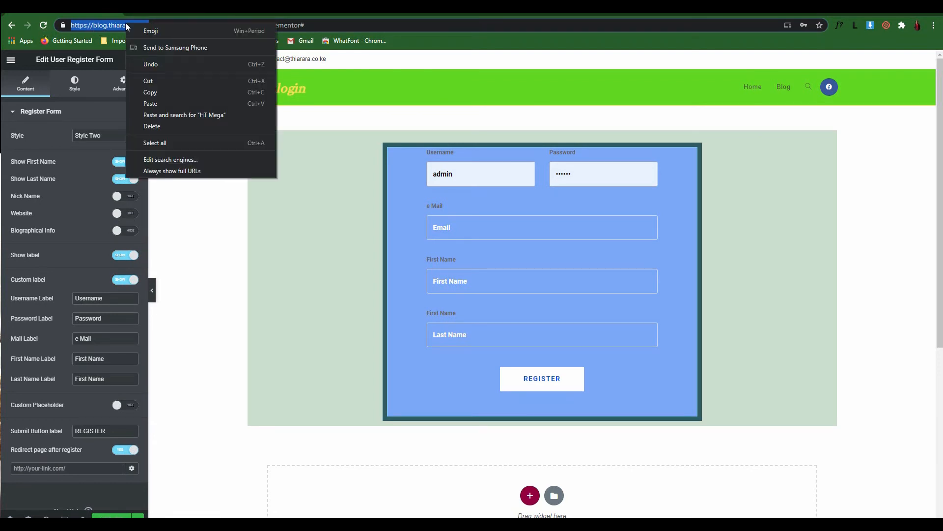
left_click(150, 92)
right_click(58, 471)
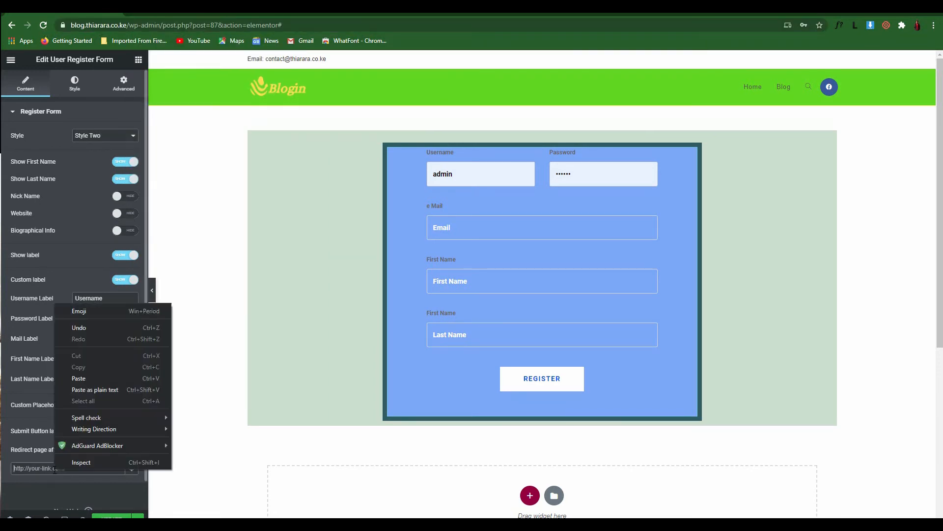
left_click(87, 375)
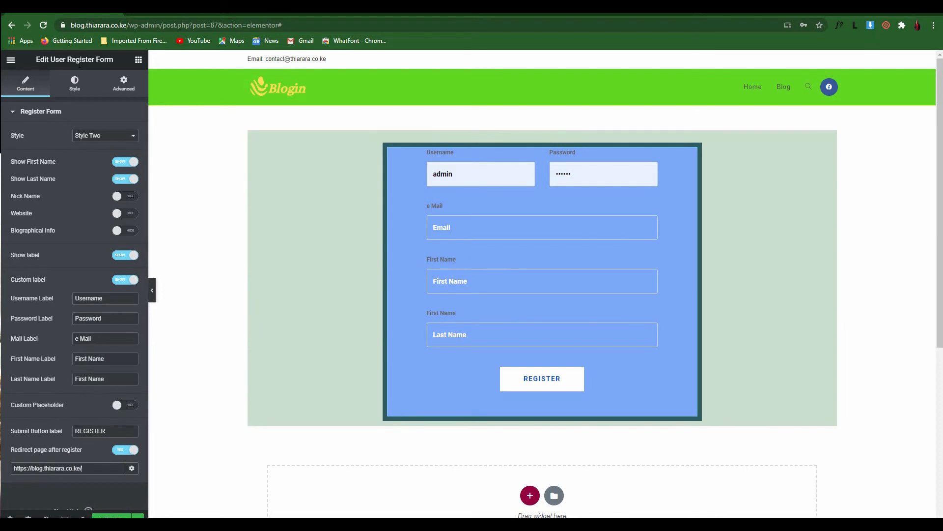
Step: Try the left, right and justified alignments on the register form, and set it back to centered
left_click(75, 84)
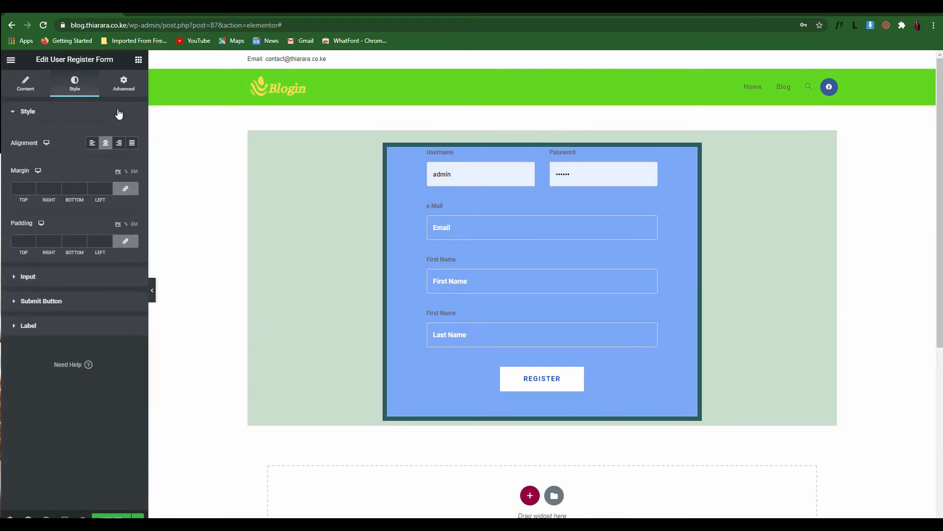
left_click(92, 143)
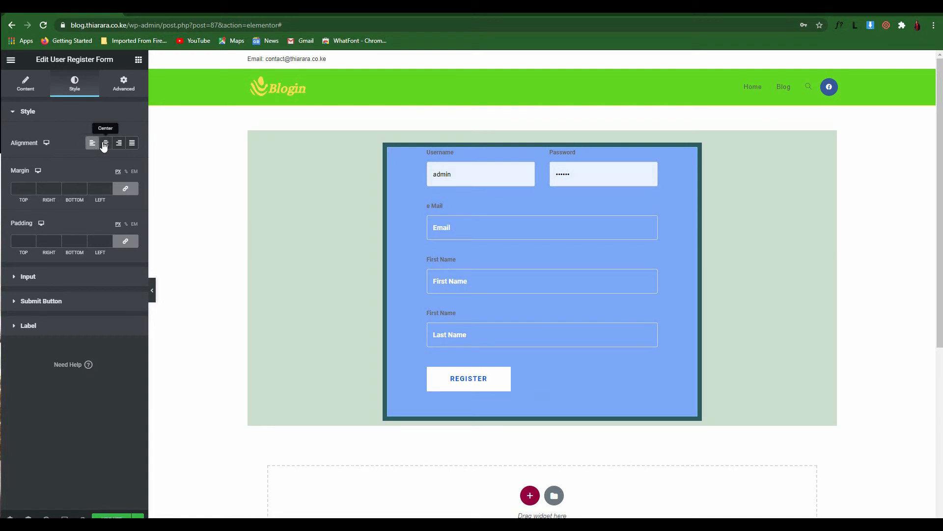
left_click(105, 143)
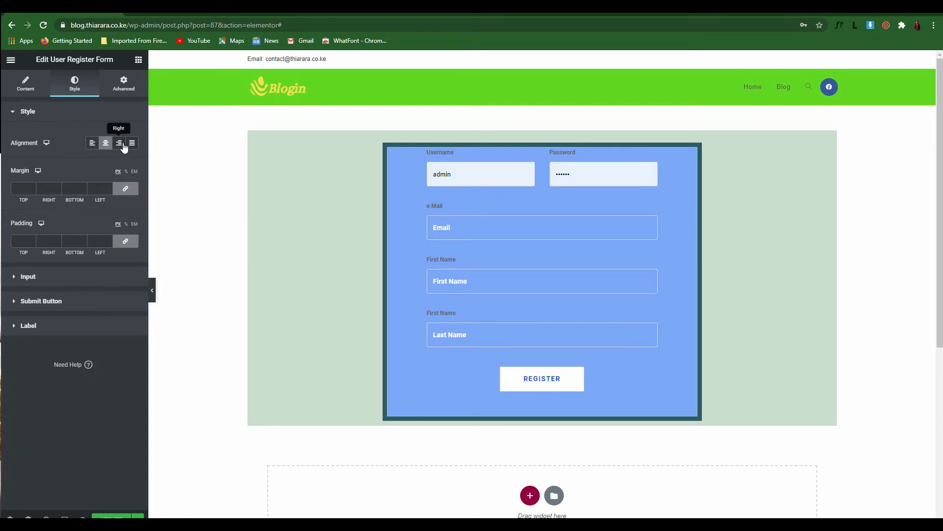
left_click(123, 143)
left_click(131, 144)
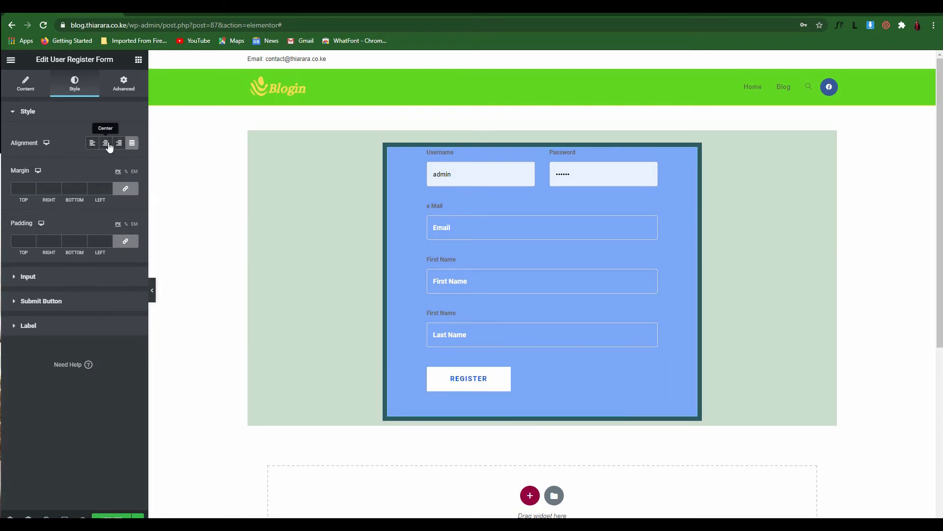
left_click(107, 144)
left_click(92, 144)
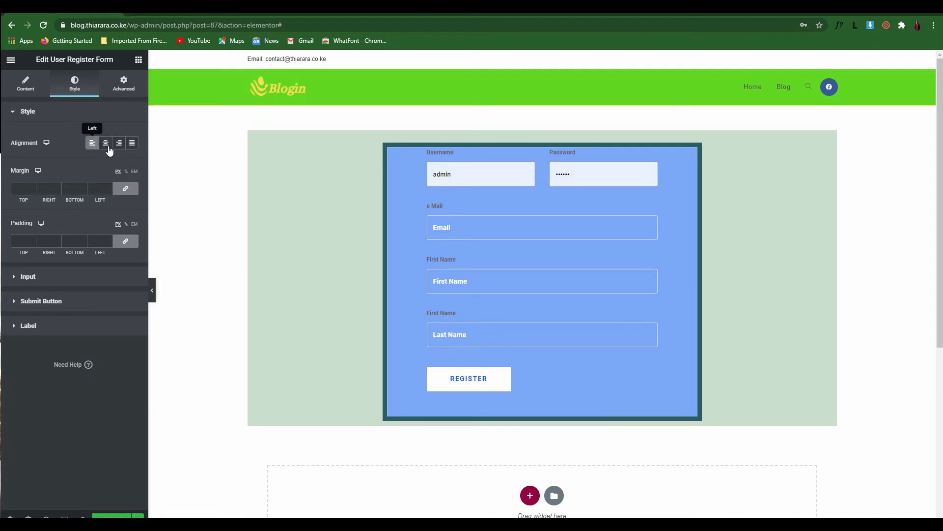
left_click(108, 147)
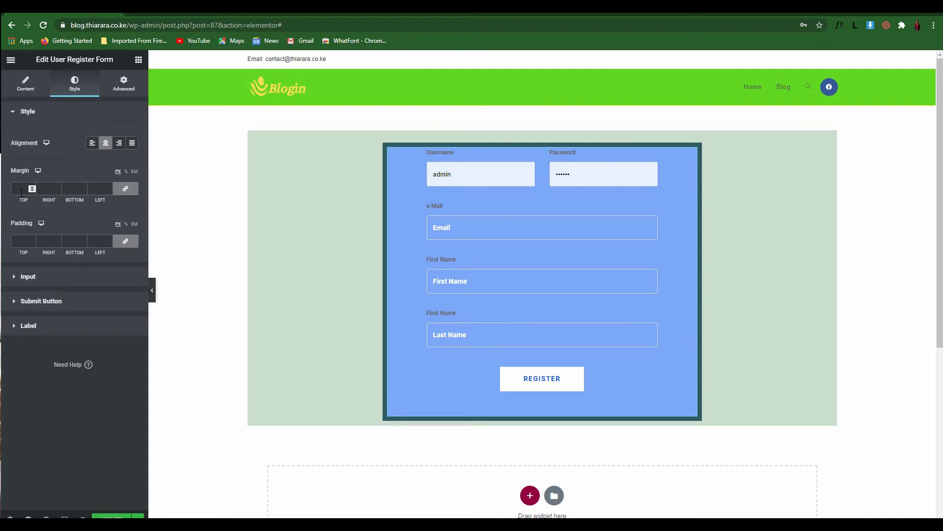
Step: Unlink the register form's padding values and set them to 80 top, 20 right, 40 bottom and 30 left
left_click(126, 240)
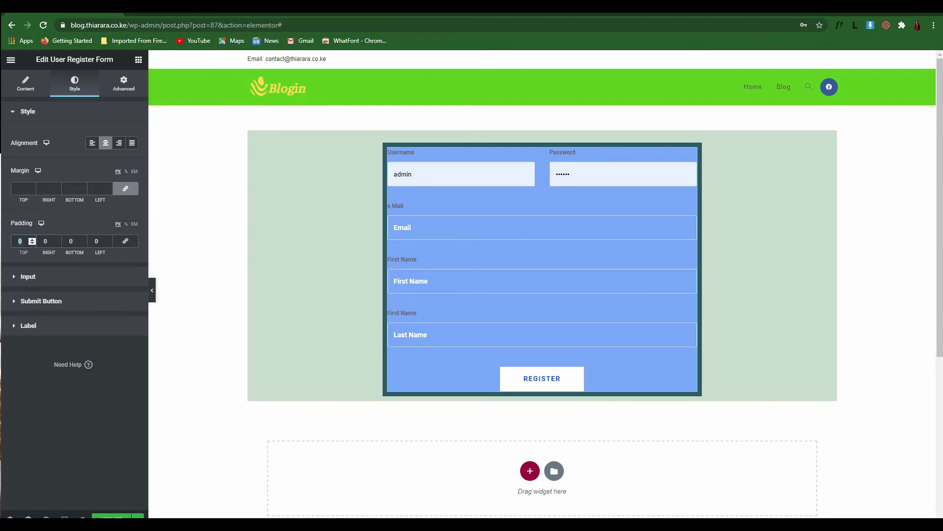
type("80")
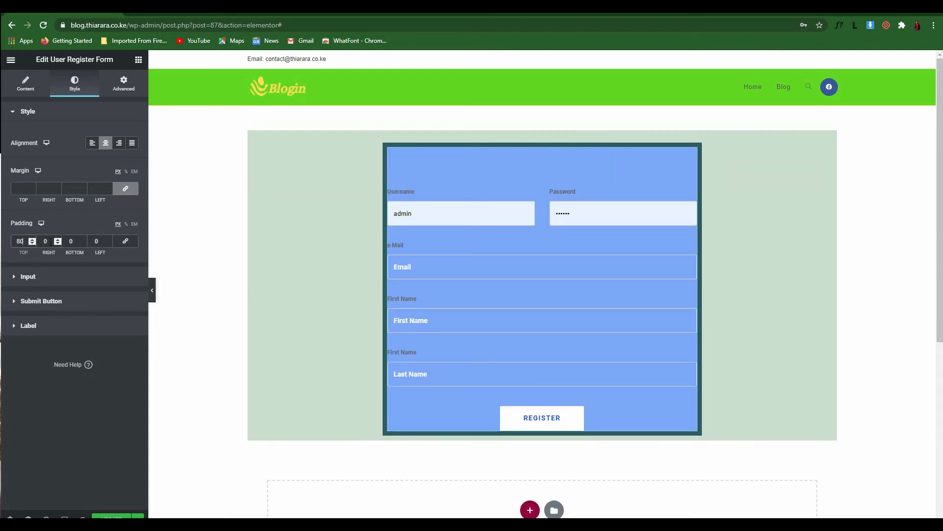
key("Tab")
type("20")
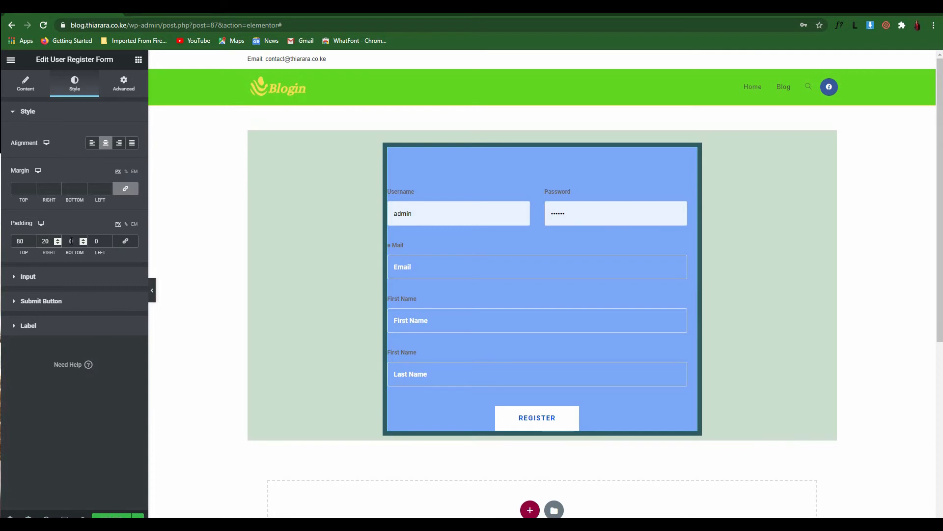
key("Tab")
type("40")
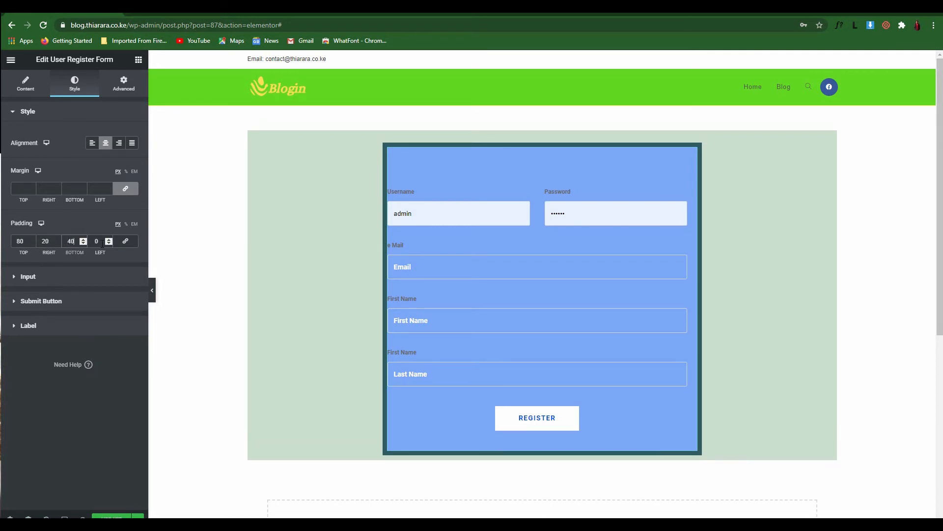
type("30")
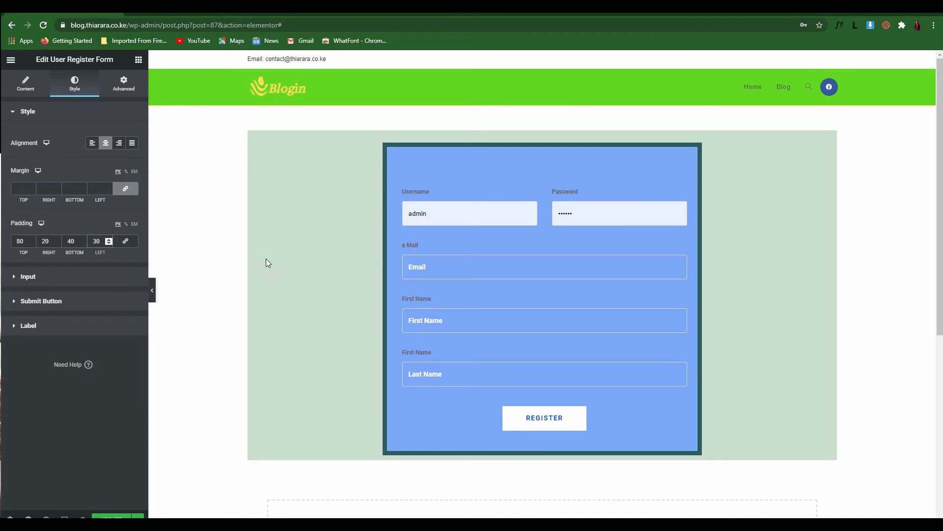
Step: Set both the text color and the placeholder color of the register form's input fields to black (#000000)
left_click(67, 280)
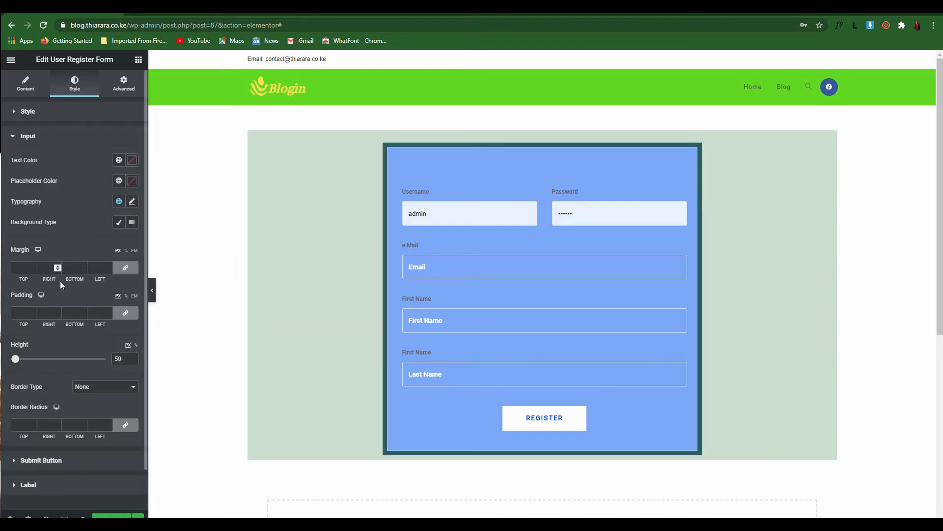
left_click(137, 162)
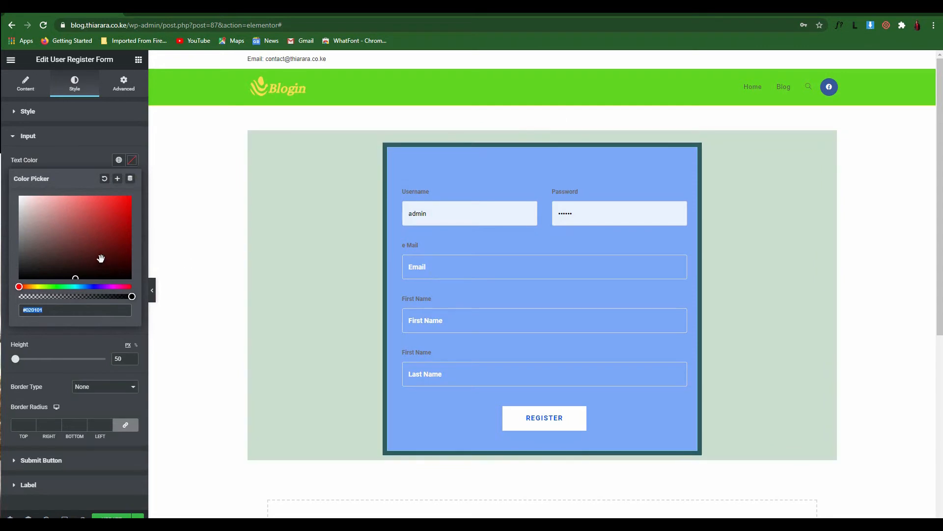
left_click_drag(76, 278, 19, 278)
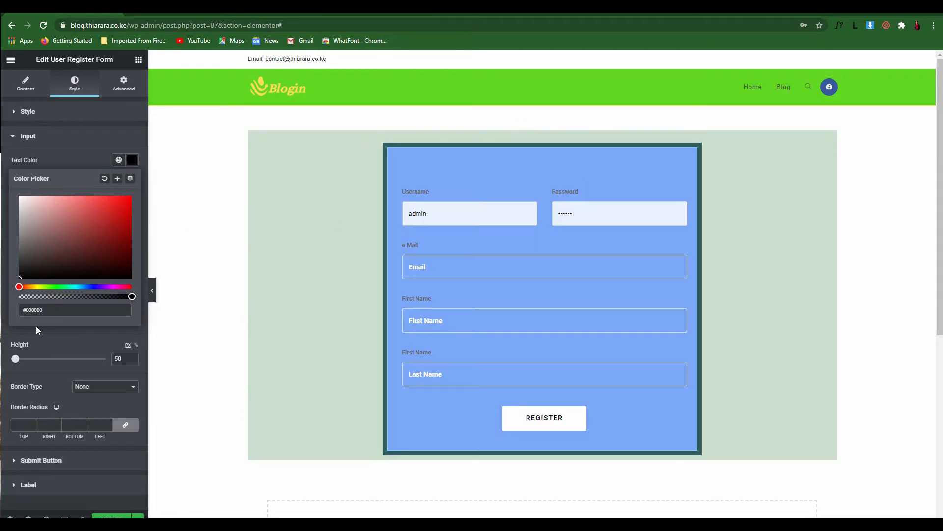
left_click(58, 335)
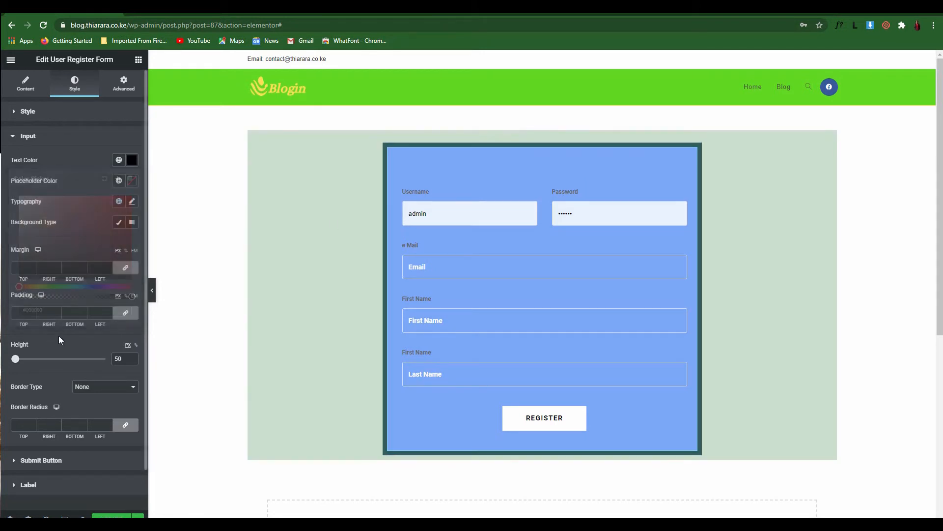
left_click(131, 183)
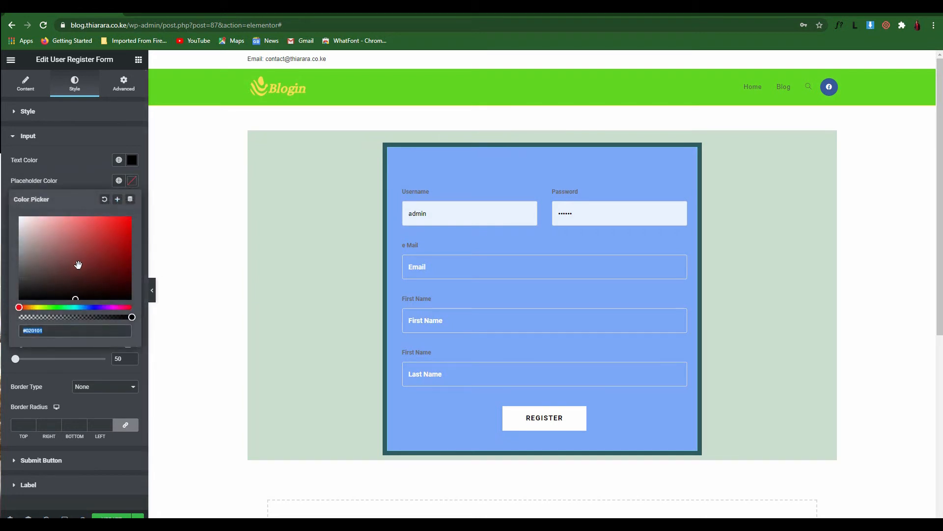
left_click_drag(78, 268, 9, 305)
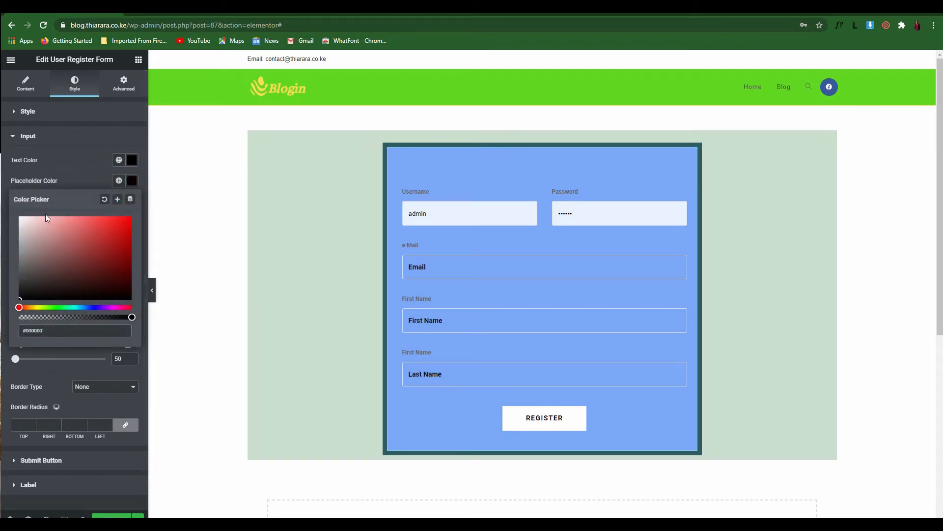
left_click(43, 180)
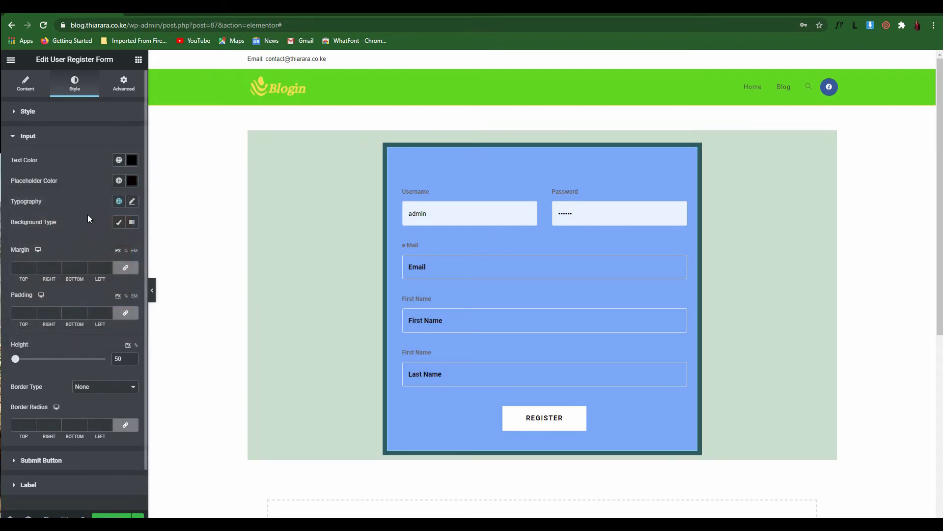
Step: Give the register form's input fields a classic background in white (#FFFFFF)
left_click(132, 224)
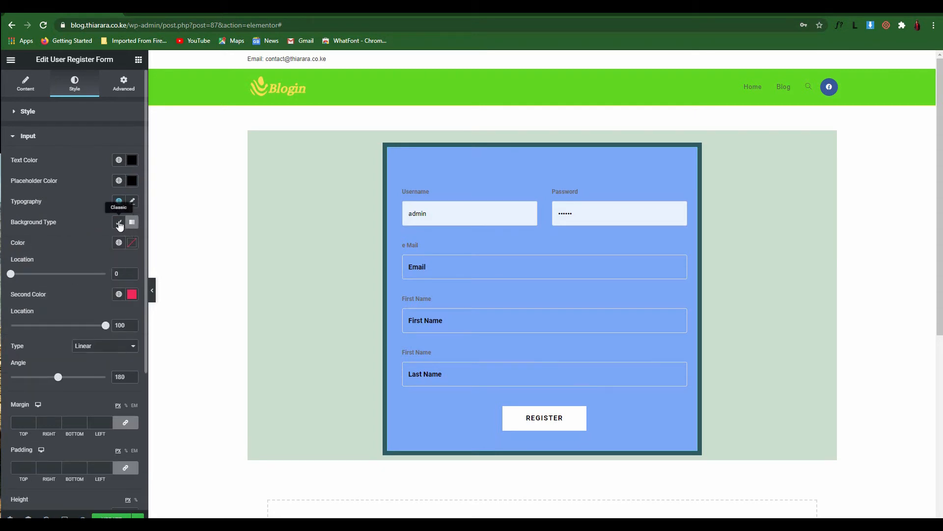
left_click(120, 224)
left_click(131, 242)
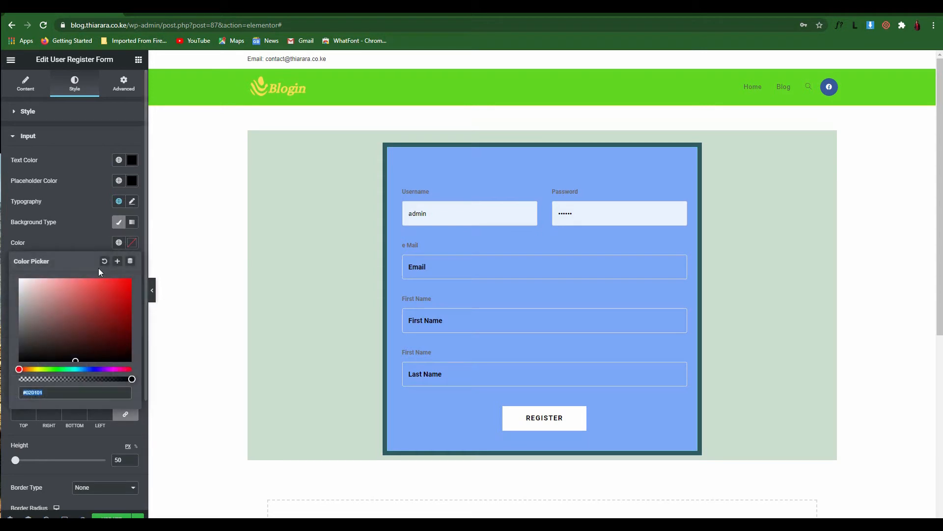
left_click(17, 276)
left_click_drag(26, 282, 13, 276)
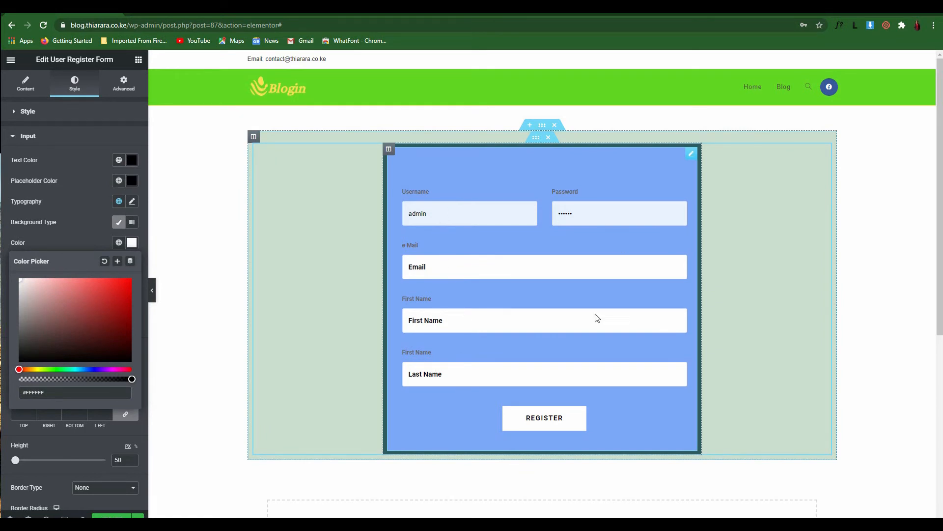
left_click(49, 140)
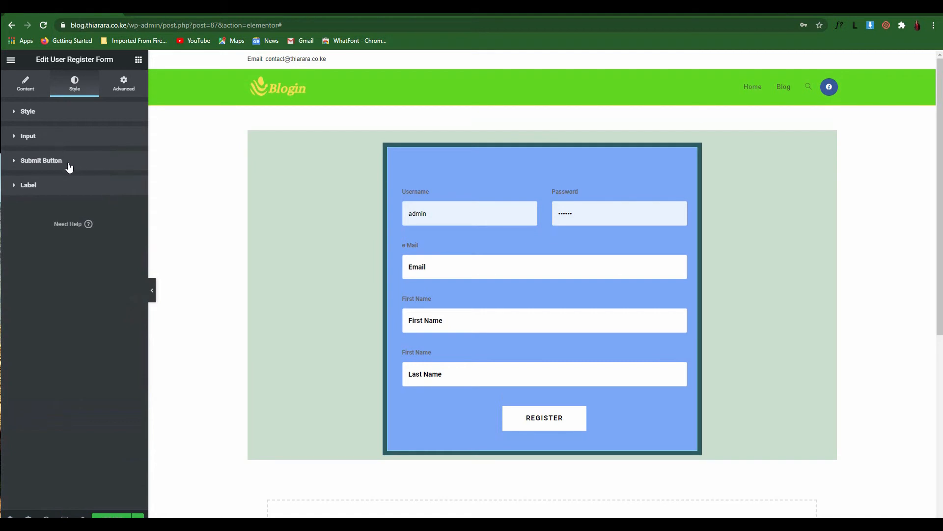
Step: Style the submit button's normal state with white (#FFFFFF) text and a classic red (#FB0000) background
left_click(57, 162)
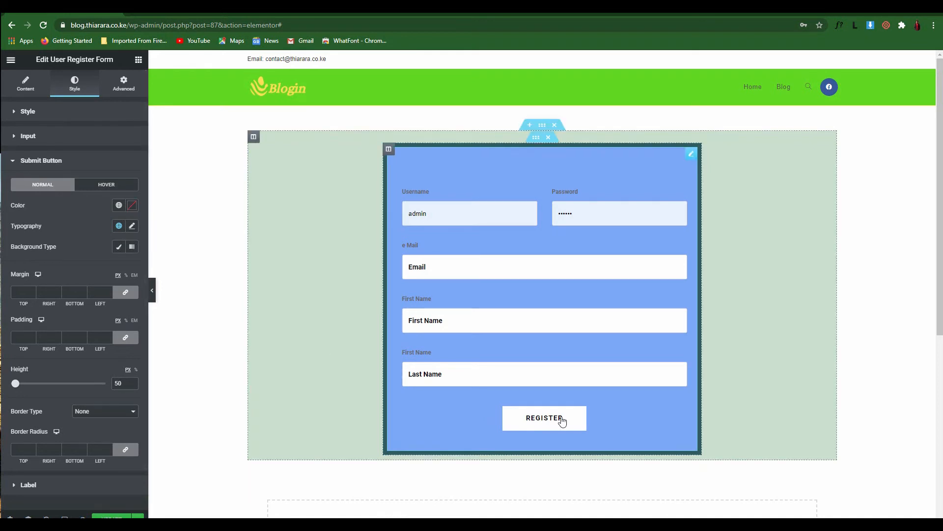
left_click(132, 207)
left_click_drag(66, 269, 10, 240)
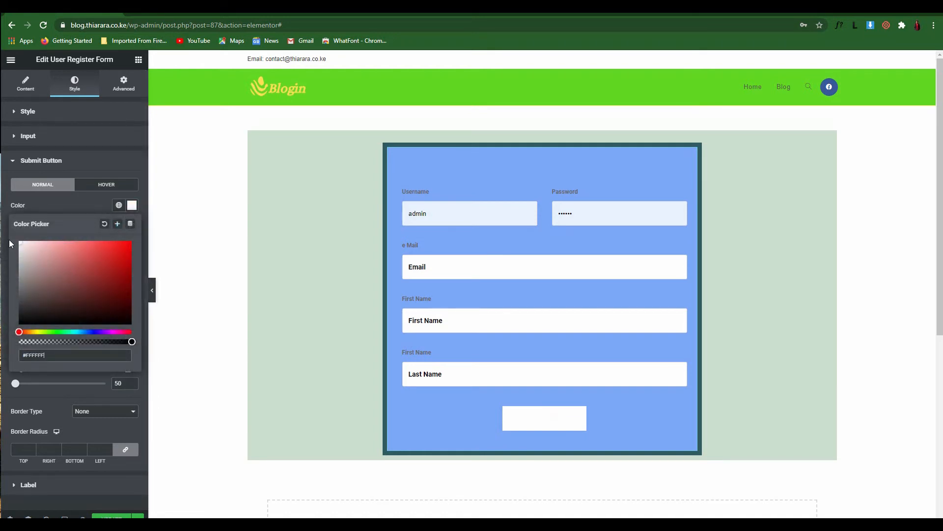
left_click(68, 207)
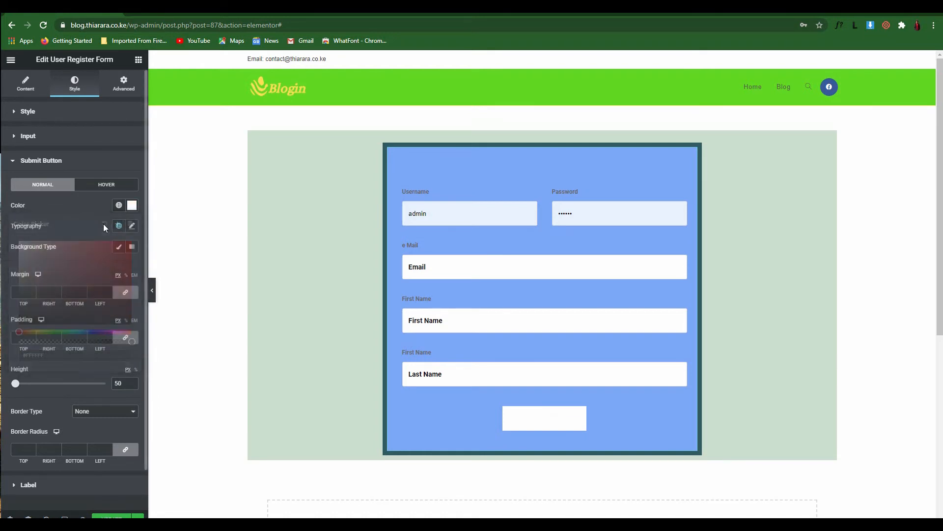
left_click(119, 247)
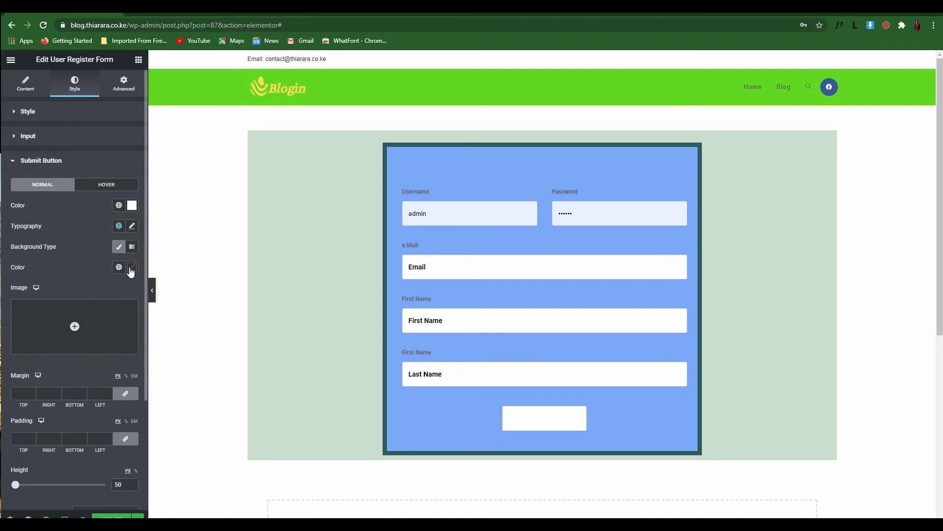
left_click(131, 267)
left_click(131, 305)
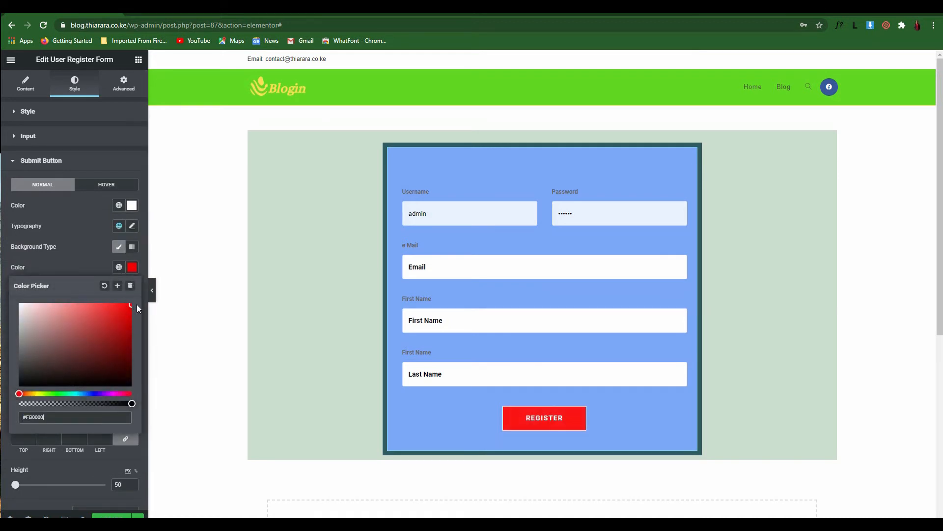
left_click(85, 269)
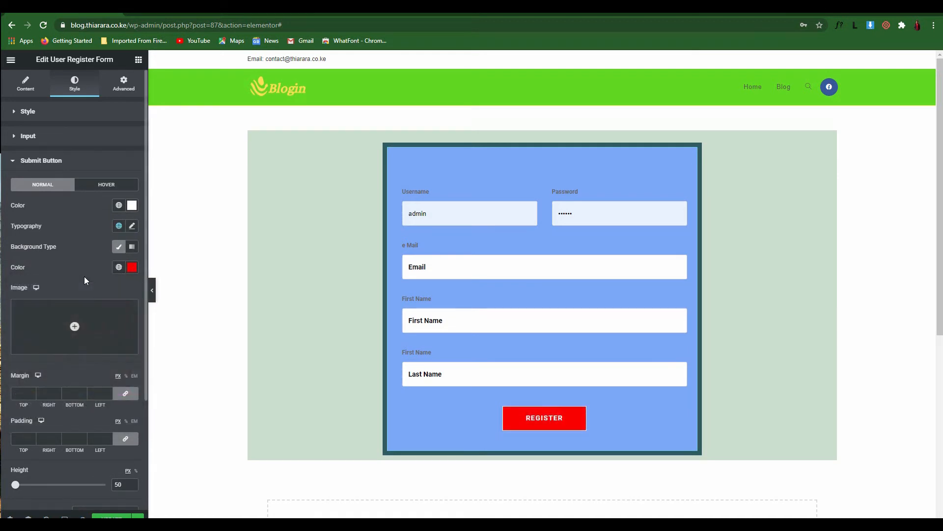
Step: Style the submit button's hover state with white text and a classic black background
left_click(110, 185)
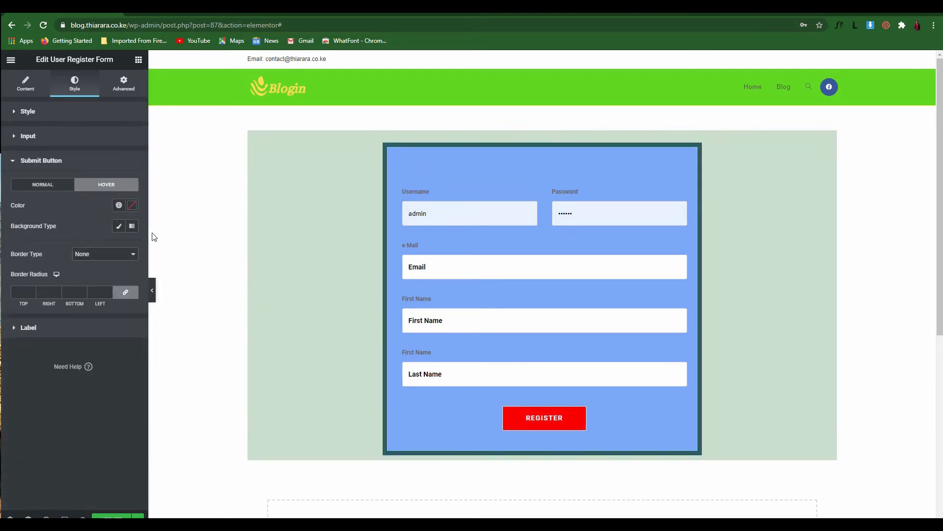
left_click(133, 207)
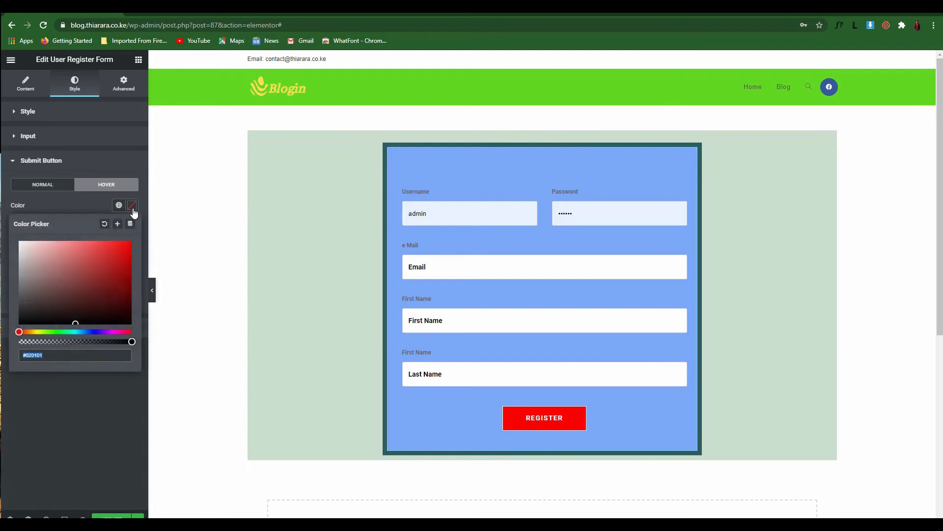
mouse_move(100, 259)
left_mouse_down()
mouse_move(137, 249)
mouse_move(17, 237)
left_mouse_up()
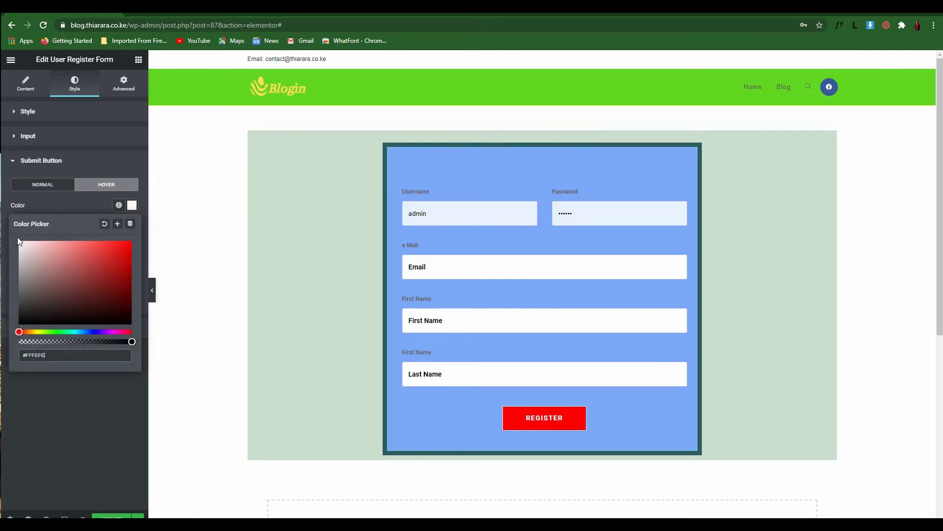
left_click(56, 208)
left_click(117, 226)
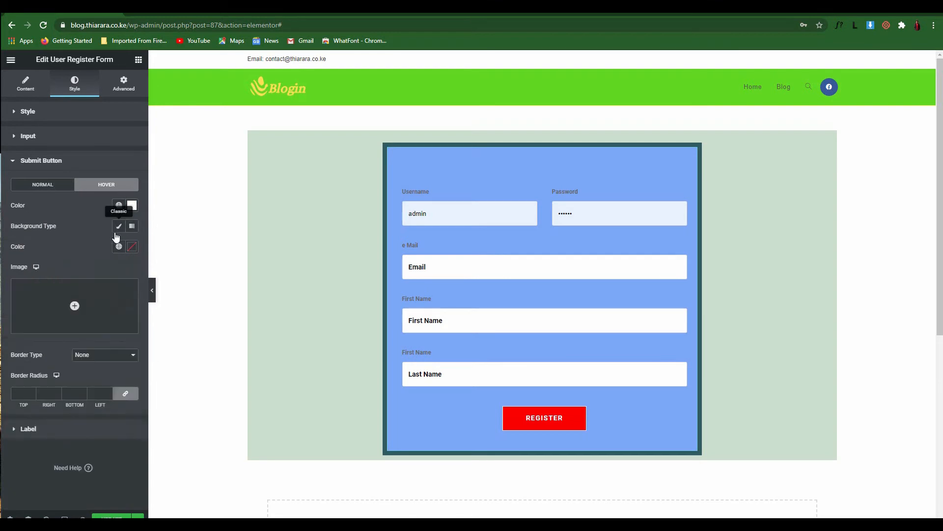
left_click(131, 248)
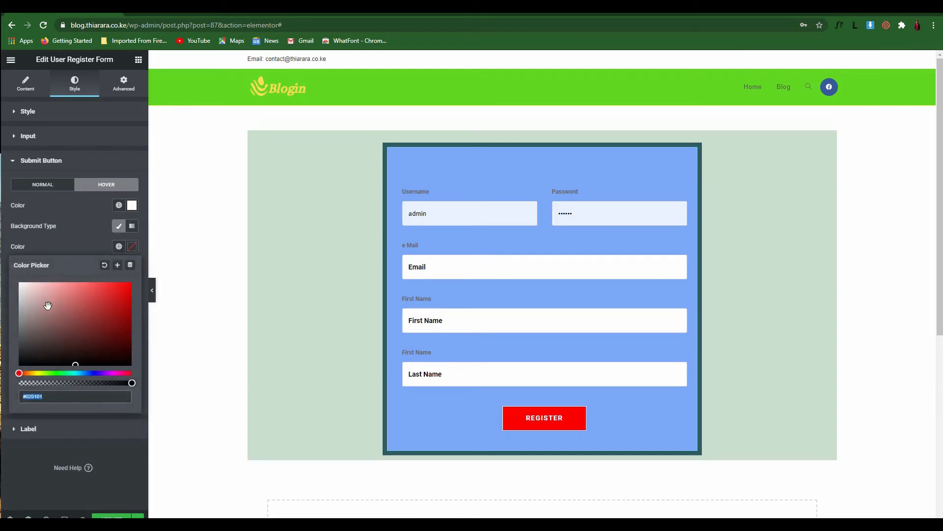
left_click_drag(48, 306, 6, 362)
left_click(87, 241)
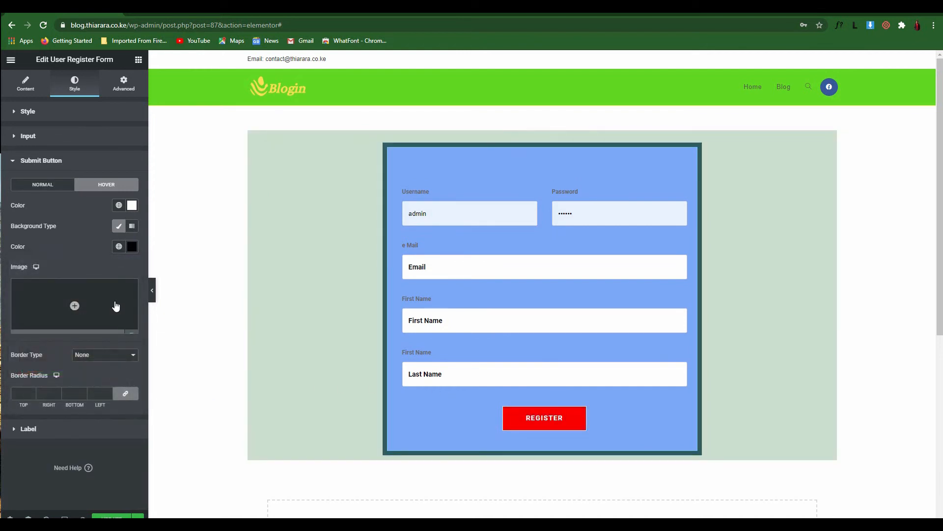
Step: Set the submit button's hover-state border radius to 50 on all corners, leaving its background image empty
left_click(74, 305)
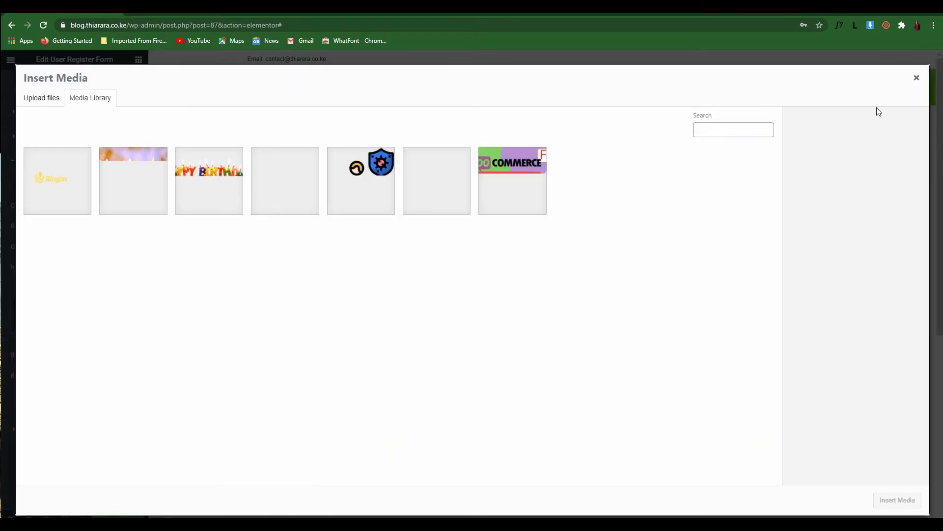
left_click(916, 78)
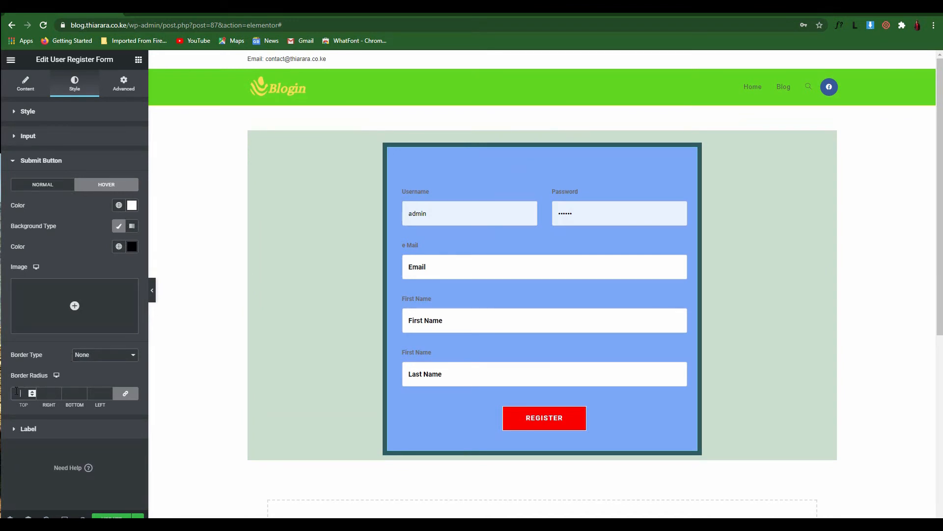
type("0")
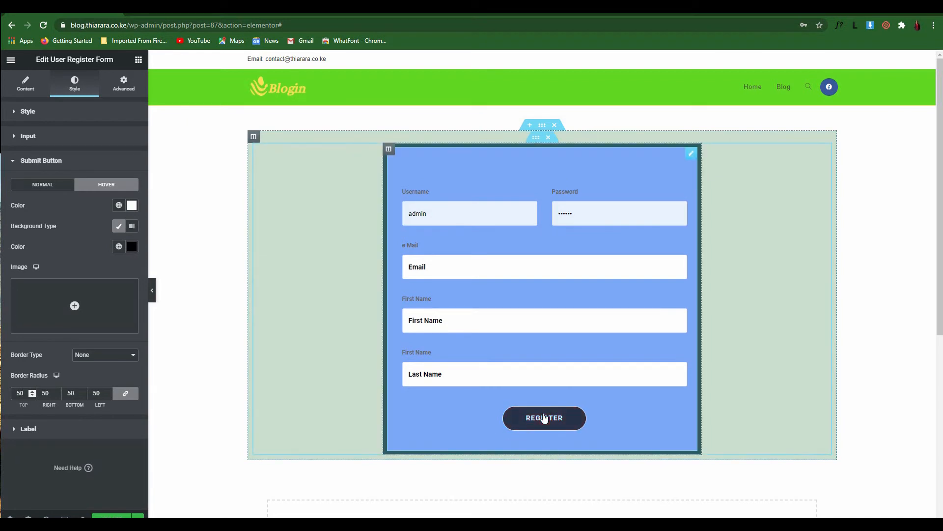
Step: Try a border radius of 50 on the submit button's normal state and reset all corners to 0
left_click(49, 188)
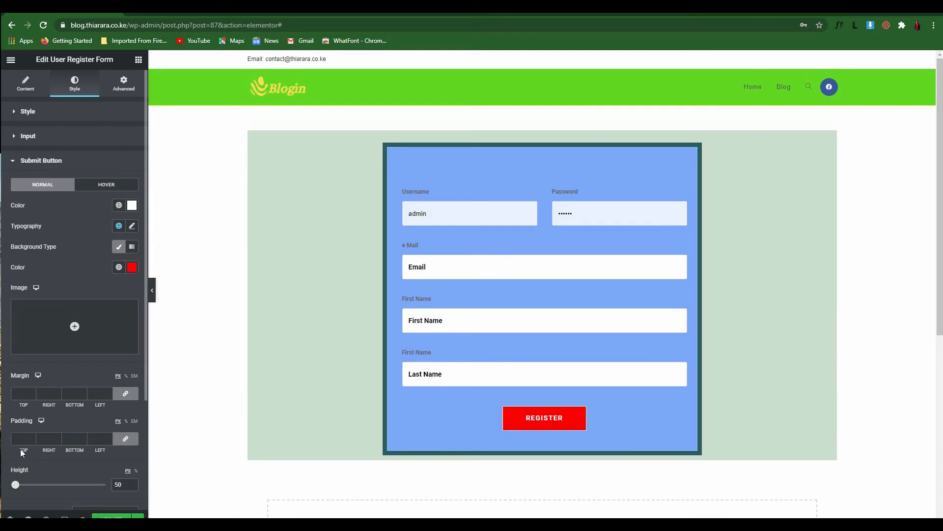
scroll(33, 405, "down", 3)
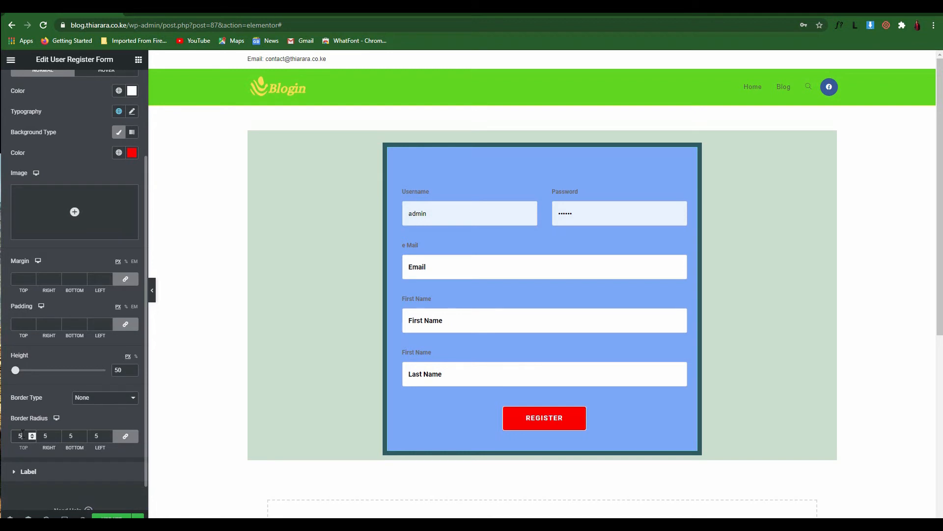
type("0")
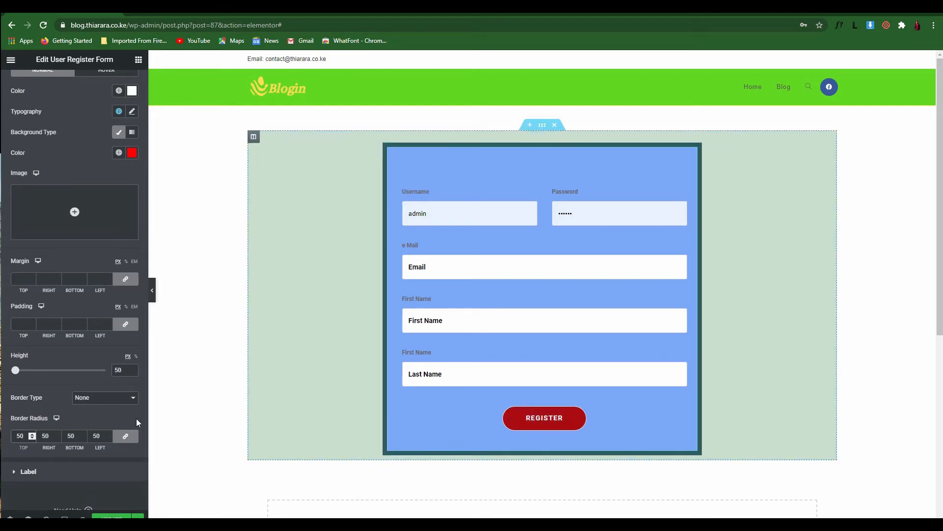
double_click(20, 436)
type("0")
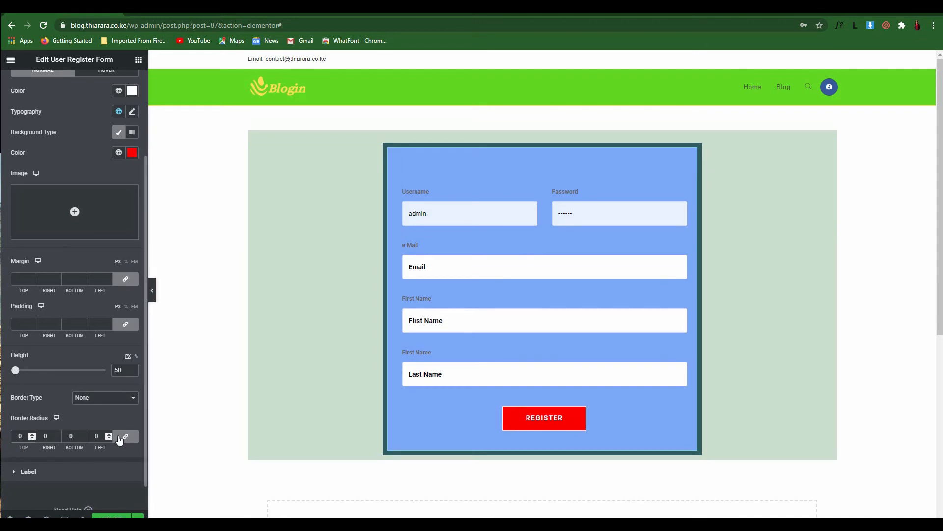
Step: Unlink the submit button's normal-state border radius values and set them to 20 top, 0 right, 50 bottom and 20 left
left_click(126, 436)
double_click(19, 435)
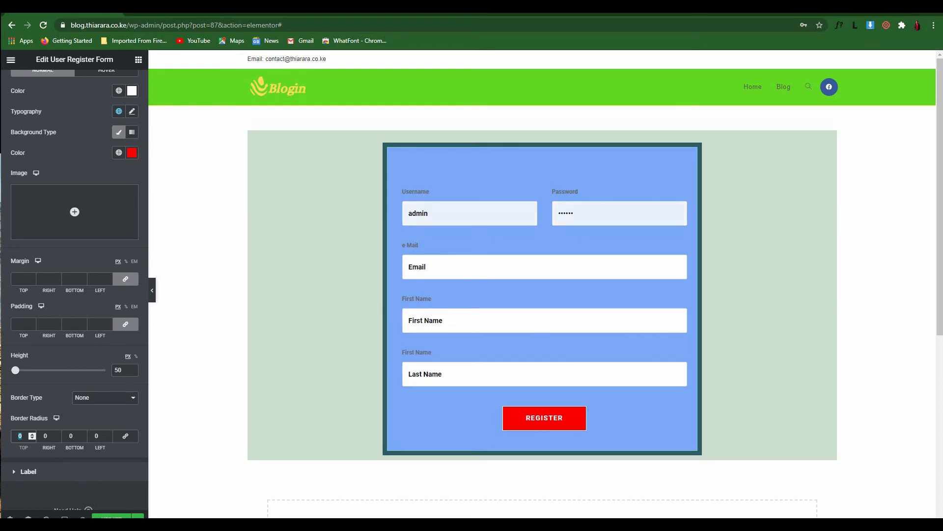
type("50")
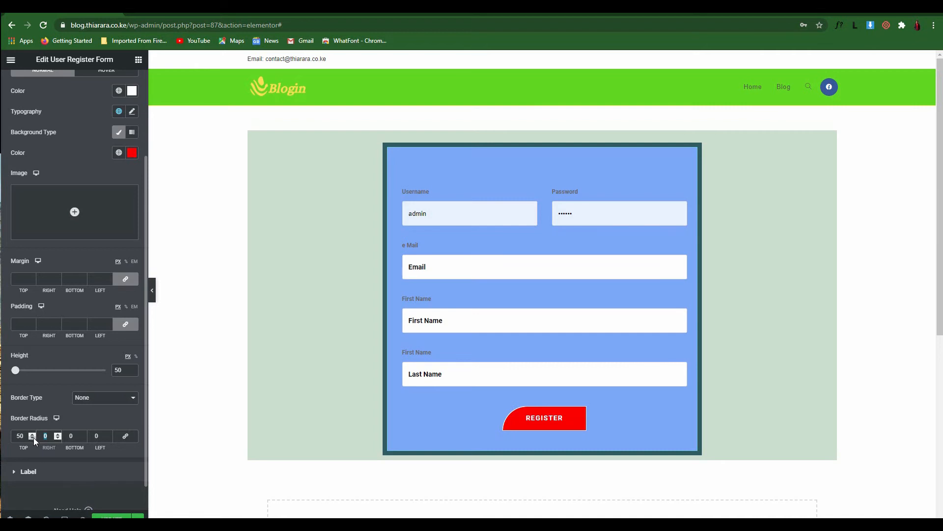
left_click(70, 436)
left_click_drag(71, 436, 52, 436)
double_click(20, 436)
type("5")
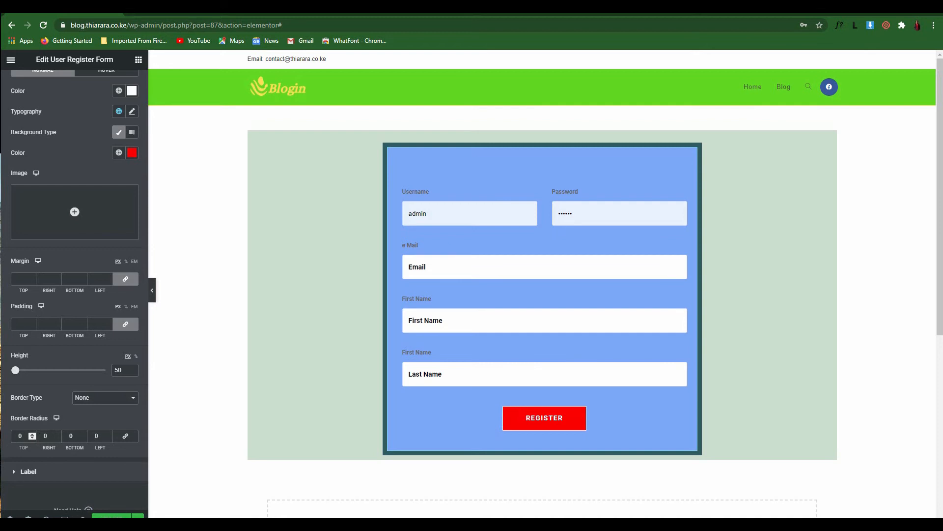
double_click(62, 436)
type("50")
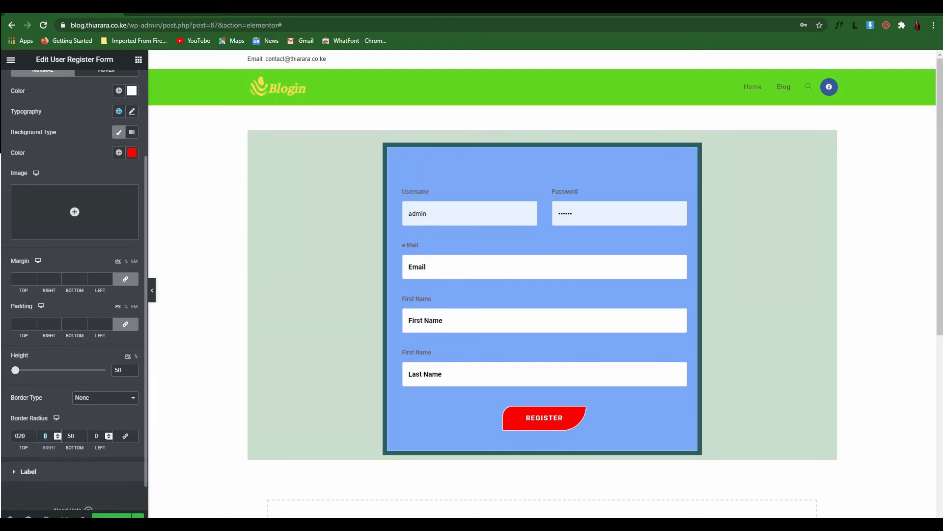
key("Tab")
key("Tab")
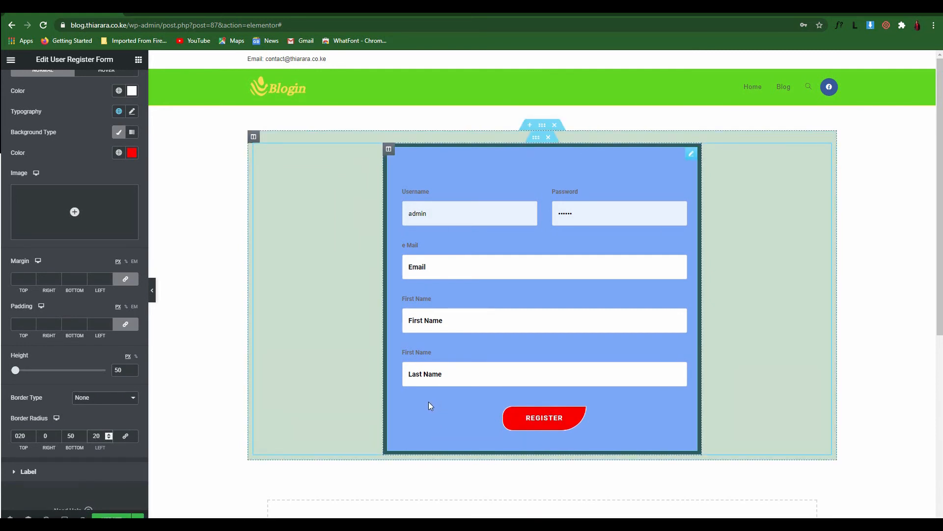
Step: Give the submit button's normal state a solid border of width 2 in yellow (#C5D21B)
left_click(115, 398)
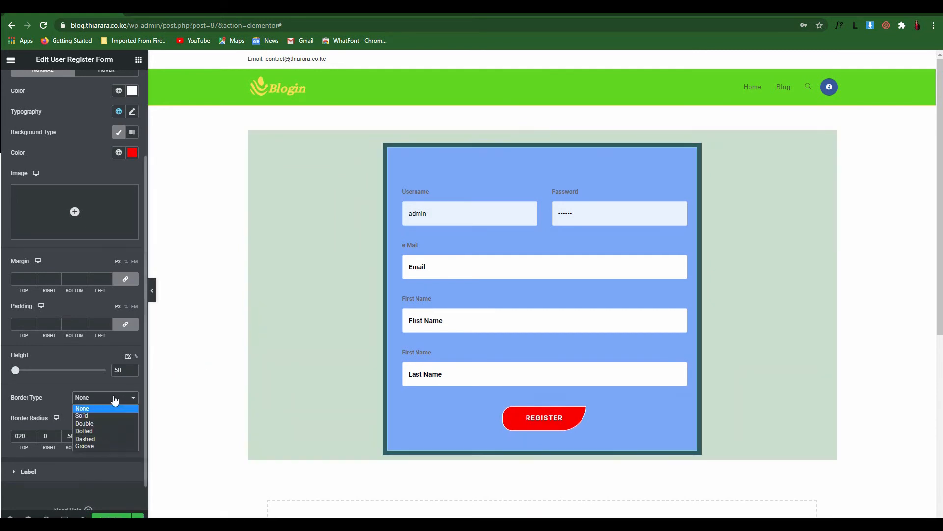
left_click(98, 415)
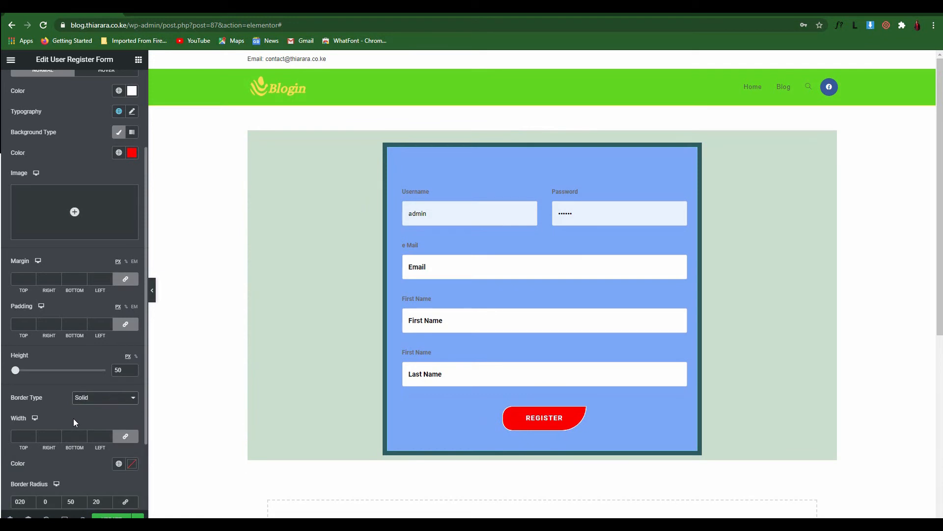
left_click(11, 432)
type("2")
left_click(132, 463)
left_click_drag(78, 399, 39, 418)
left_click(116, 339)
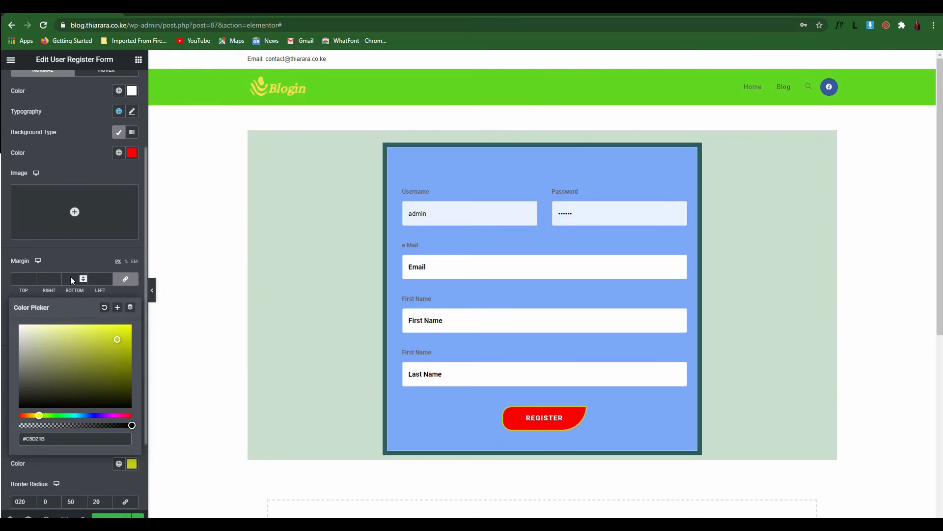
Step: Set the color of the register form's field labels to black (#000000)
scroll(70, 276, "up", 3)
left_click(52, 160)
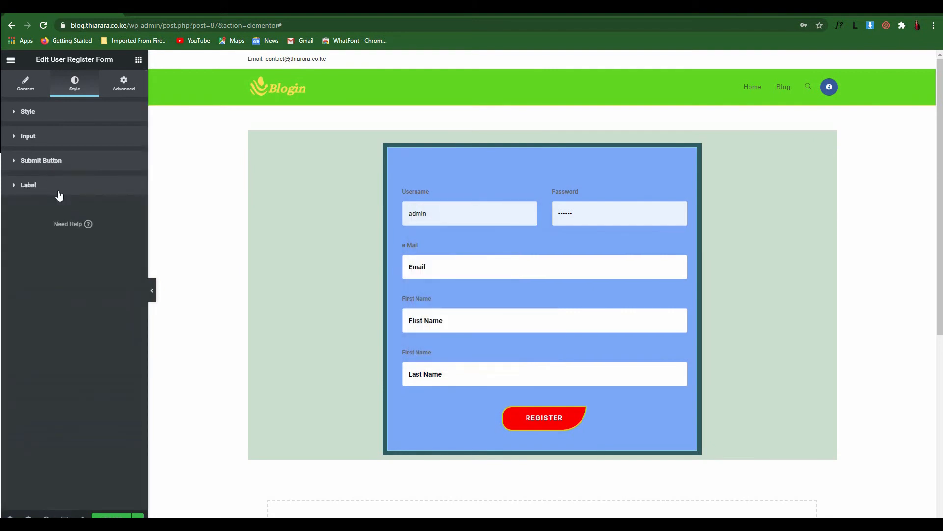
left_click(45, 185)
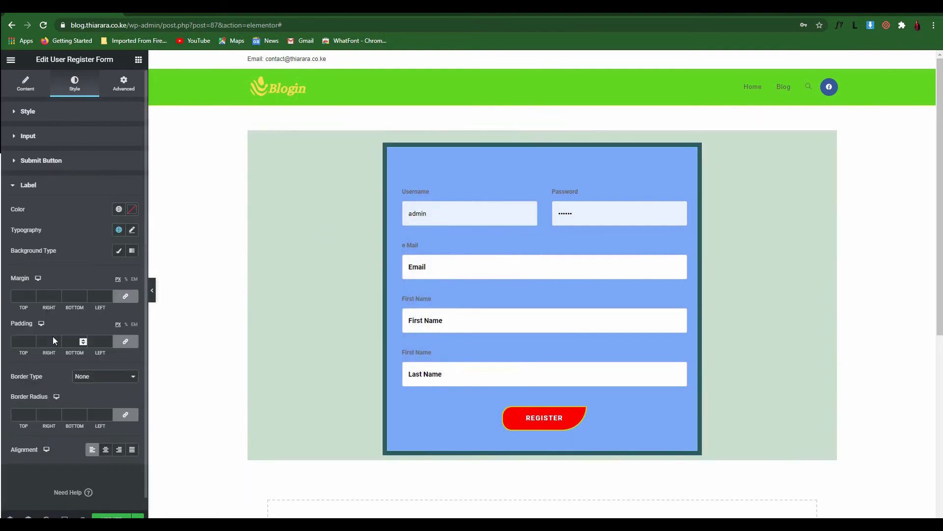
left_click(133, 211)
mouse_move(60, 257)
left_mouse_down()
mouse_move(19, 246)
mouse_move(34, 280)
mouse_move(21, 334)
left_mouse_up()
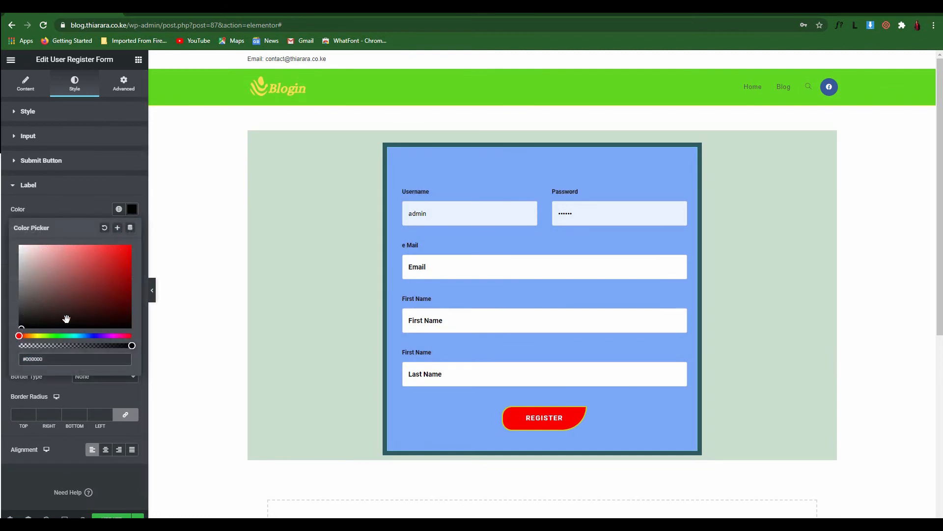
left_click(51, 206)
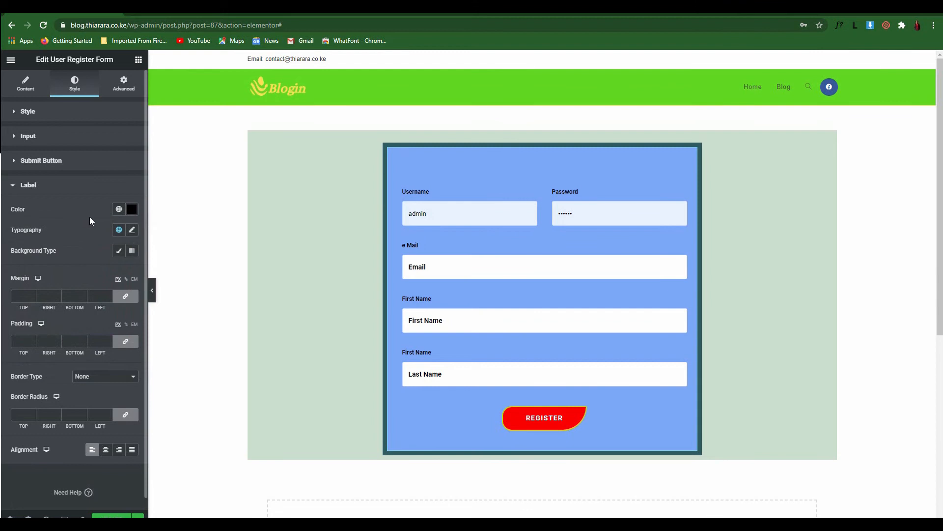
Step: Set the register form's label typography to the Montserrat font family at 15 px
left_click(132, 230)
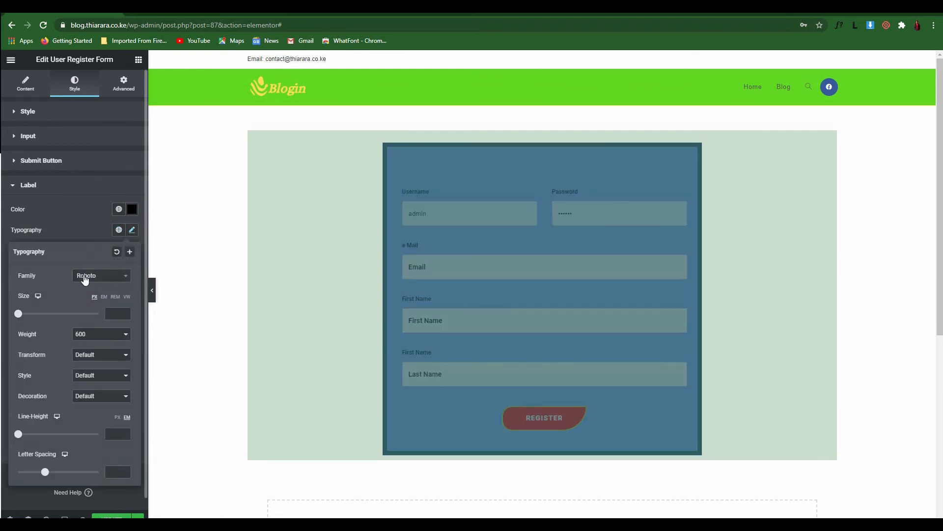
left_click(86, 276)
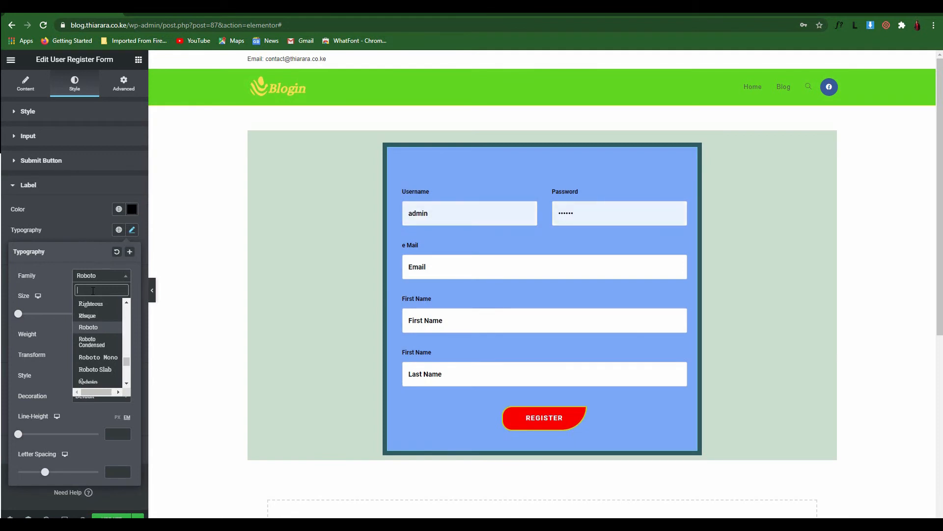
type("MON")
type("T")
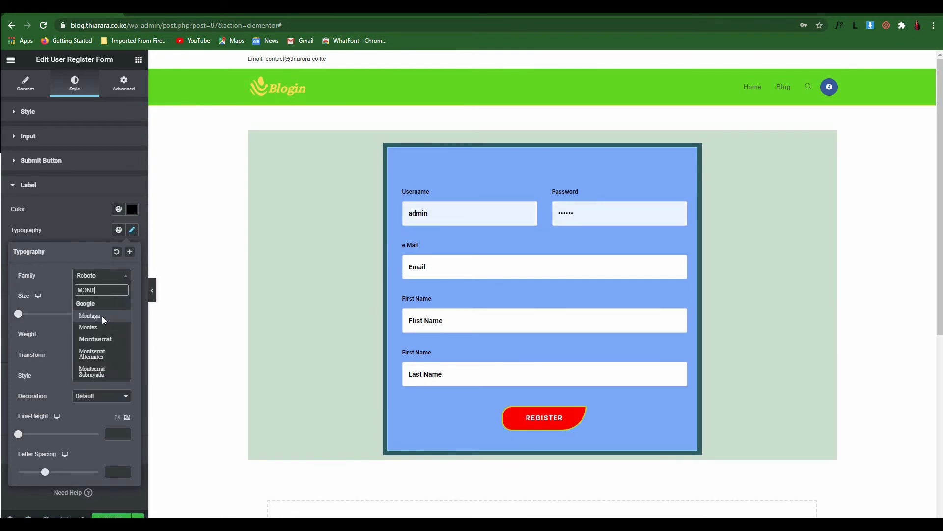
left_click(102, 339)
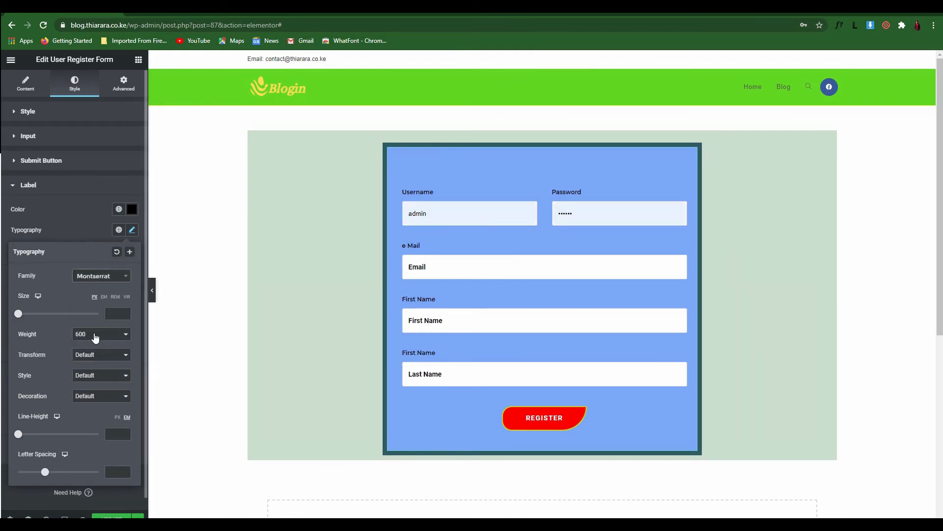
left_click_drag(18, 313, 23, 313)
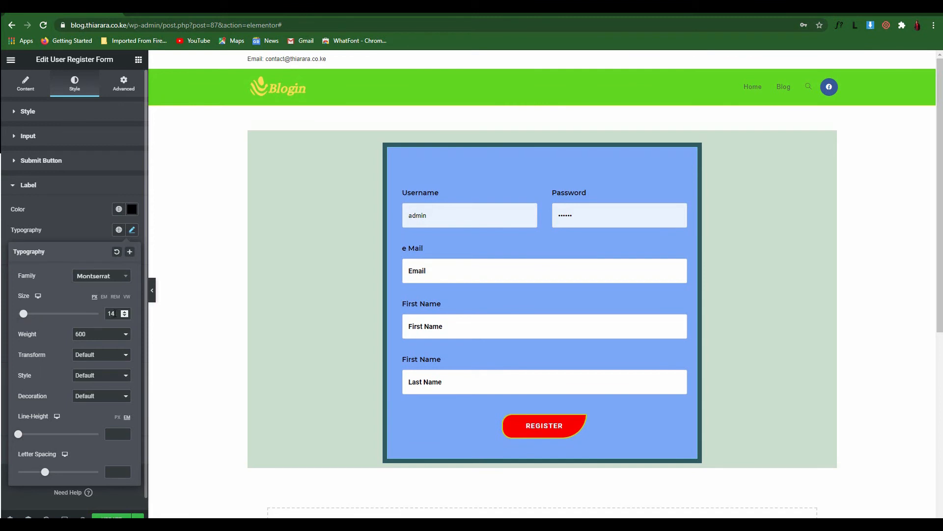
type("15")
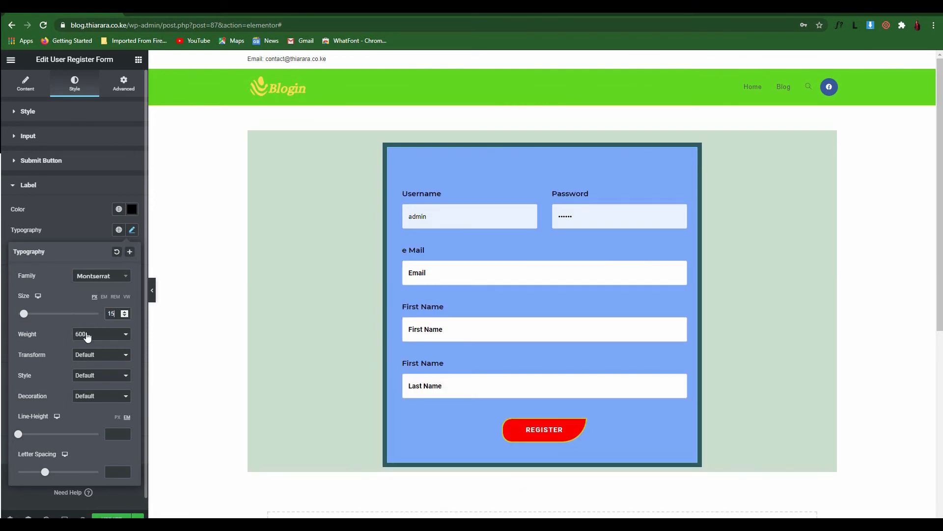
Step: Set the label font weight to 800 and the text decoration to Underline
left_click(82, 334)
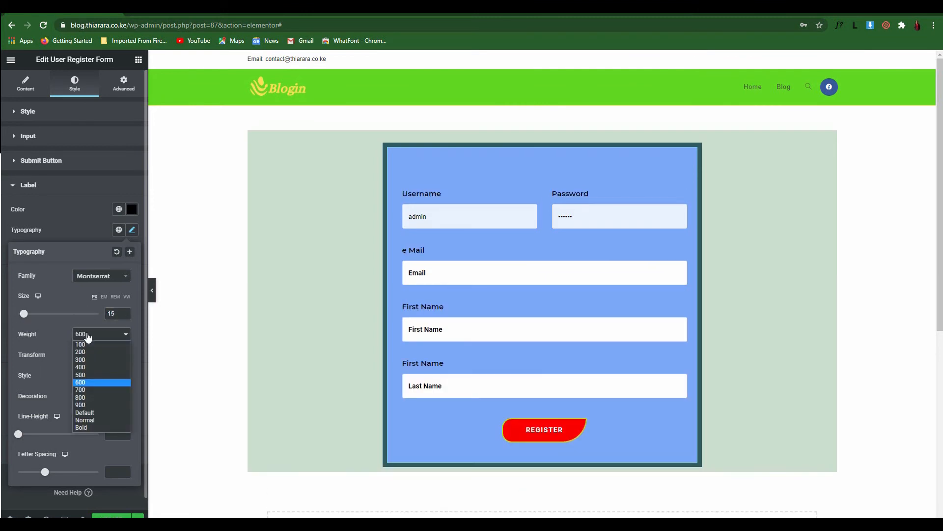
left_click(90, 399)
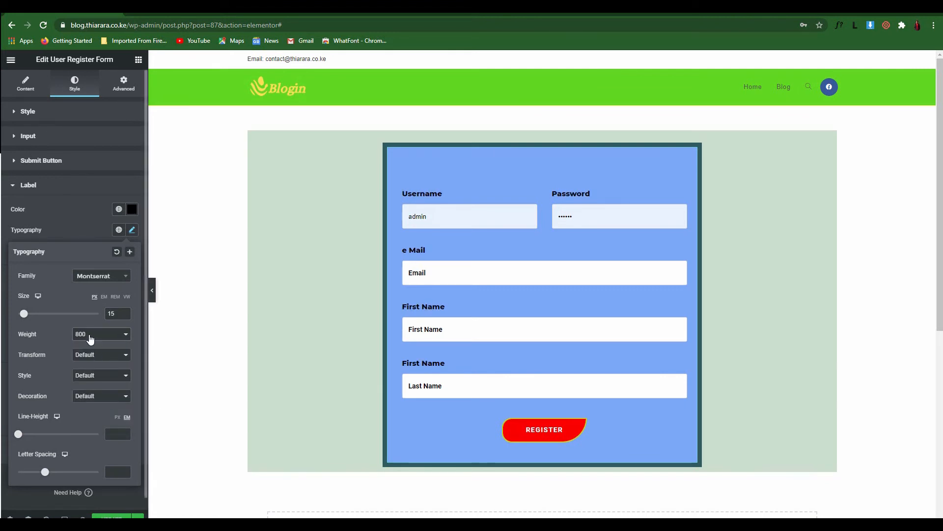
left_click(98, 398)
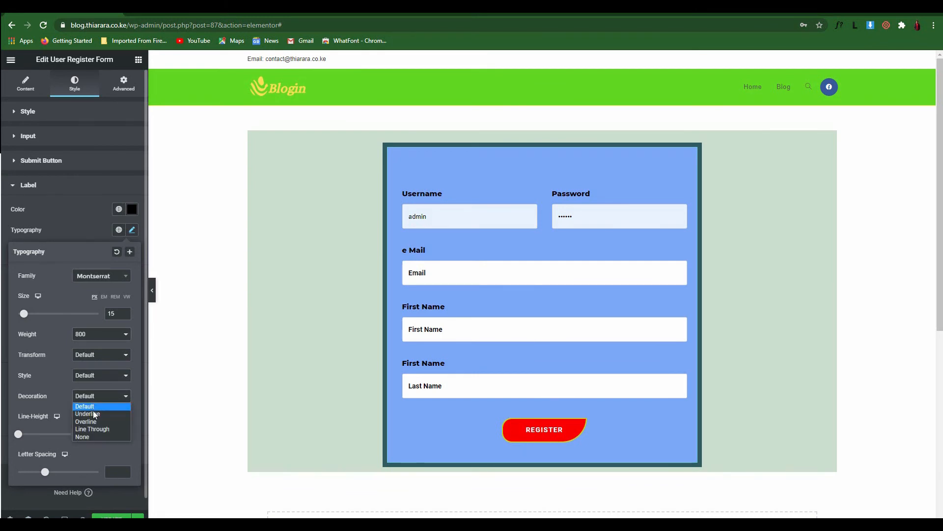
left_click(89, 413)
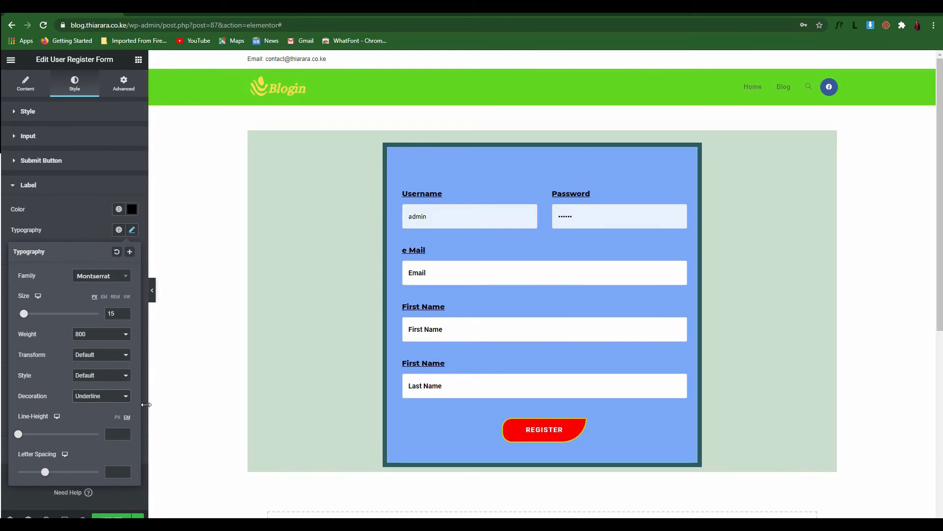
left_click(442, 364)
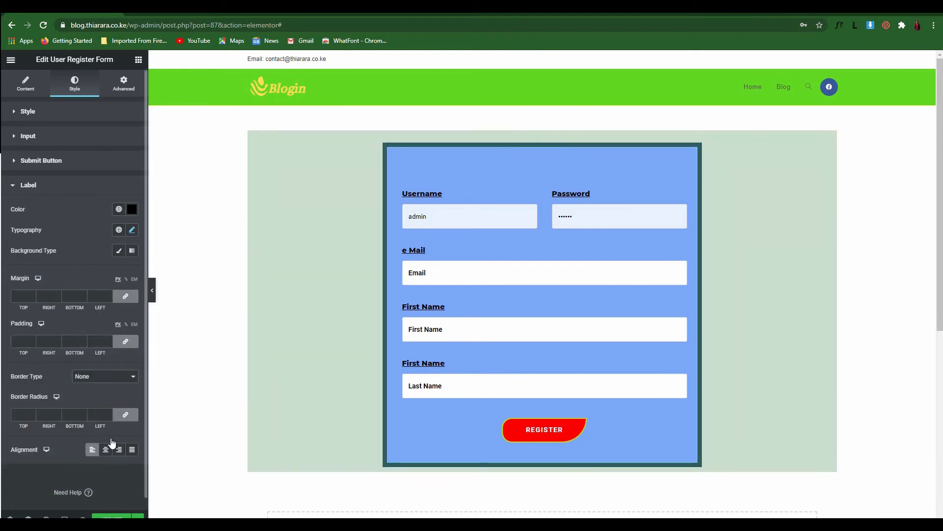
left_click(40, 187)
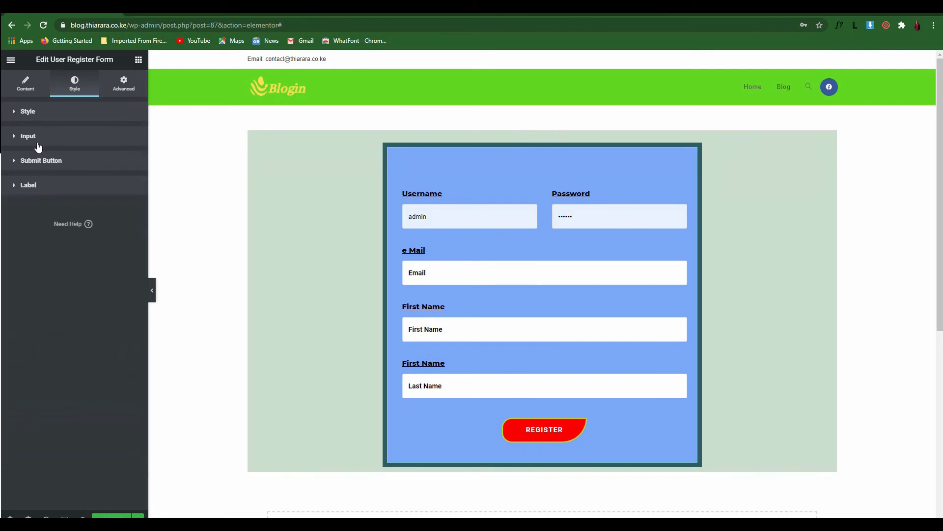
left_click(11, 60)
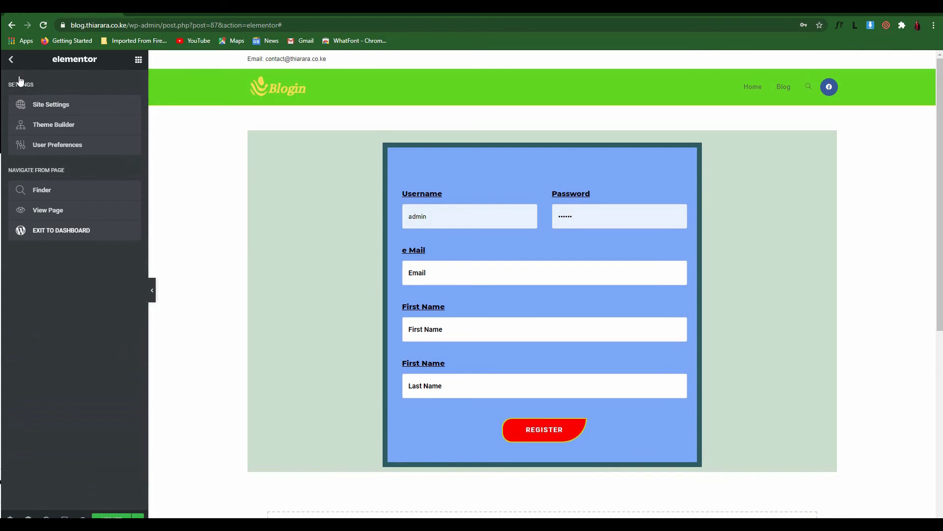
left_click(11, 60)
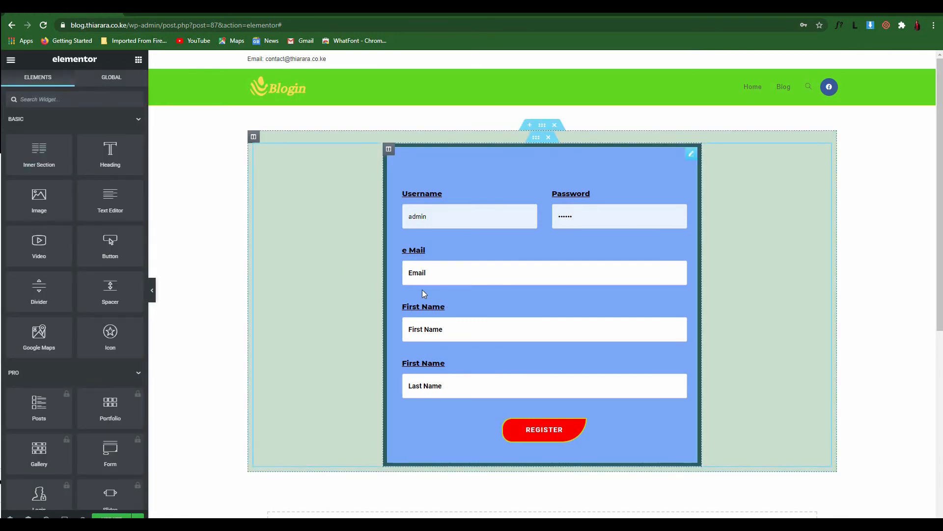
Step: Correct the register form's last name field label to "Last Name" and update the page
left_click(477, 435)
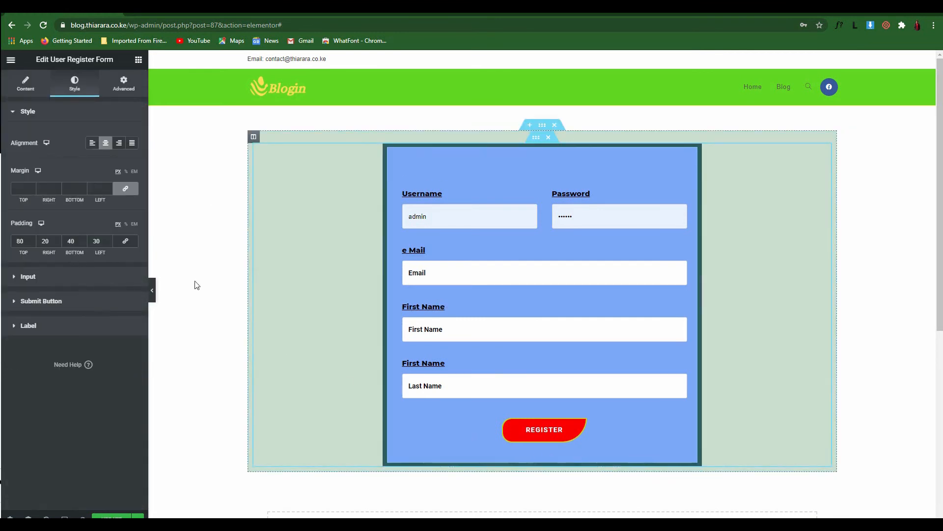
left_click(20, 84)
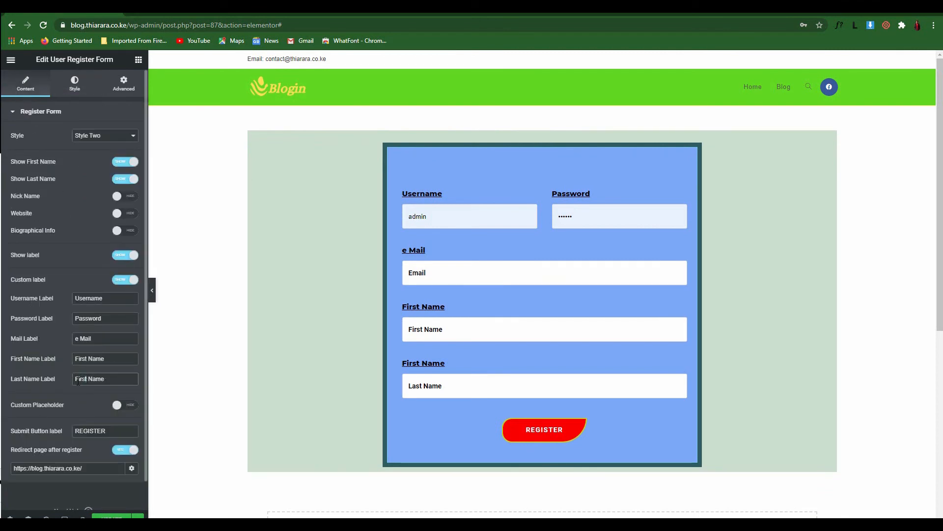
type("LA")
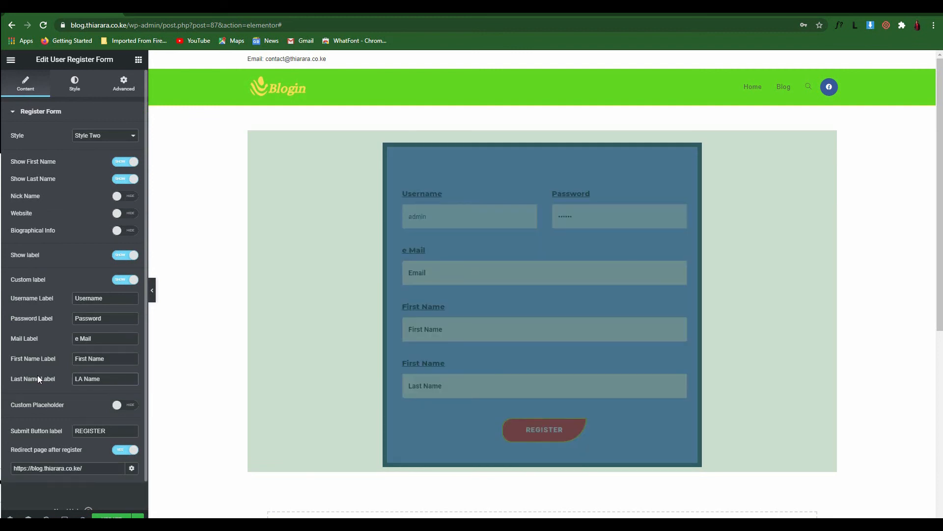
key("BackSpace")
type("ast")
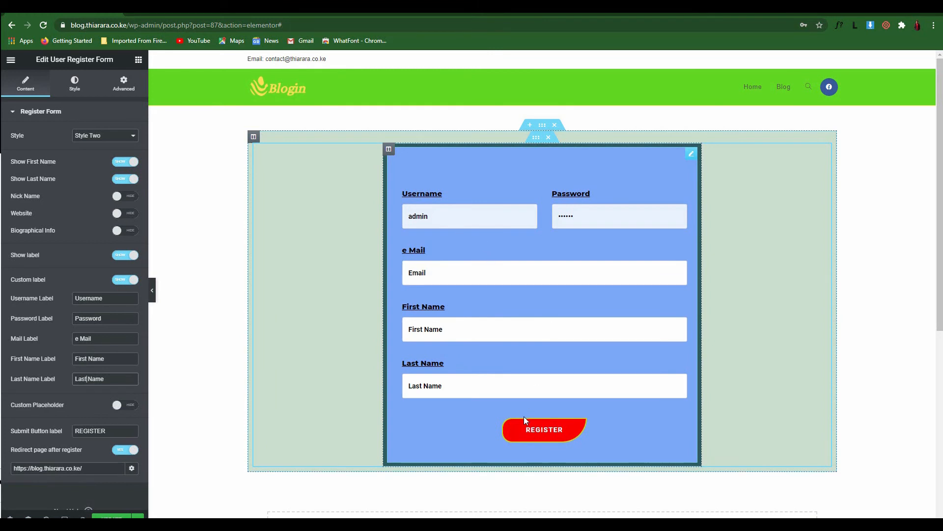
left_click(119, 516)
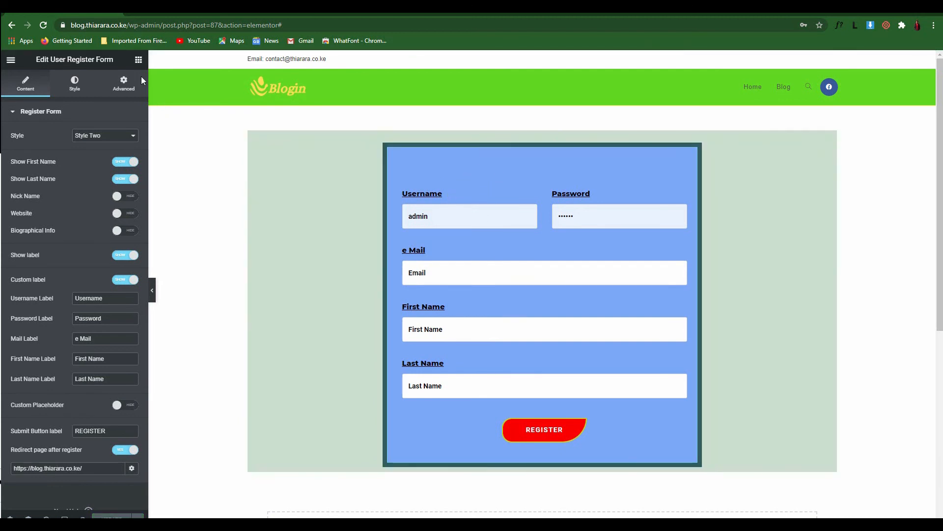
Step: Add a Heading widget above the register form with the title "REGISTER", aligned to the center
left_click(139, 59)
left_click_drag(132, 157, 524, 175)
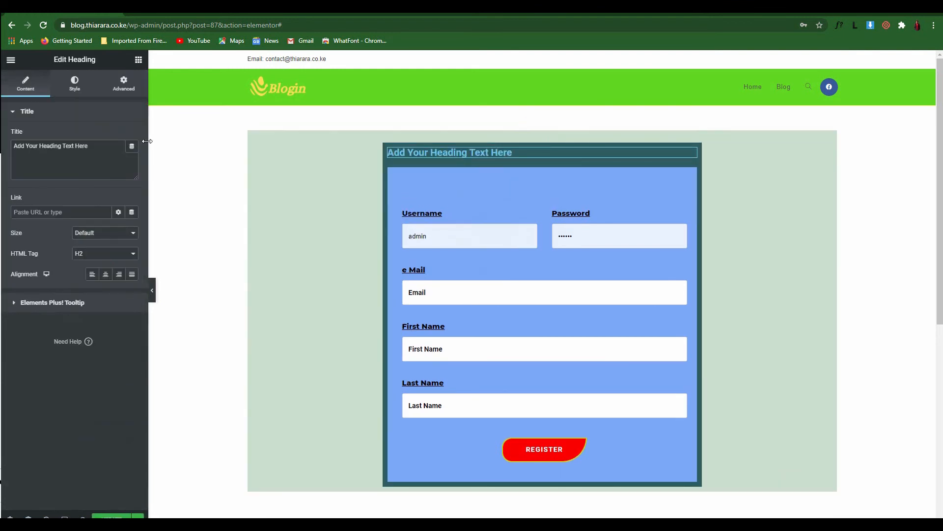
left_click_drag(90, 146, 3, 153)
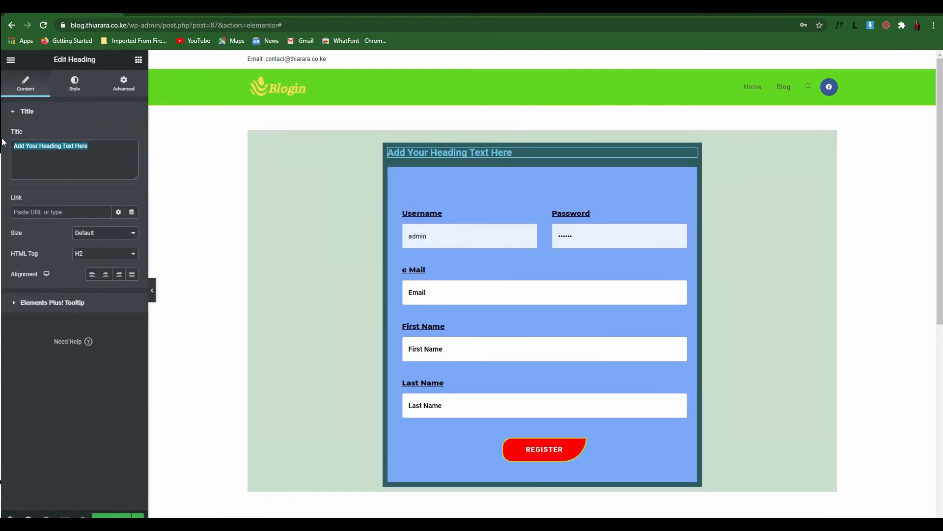
type("REa")
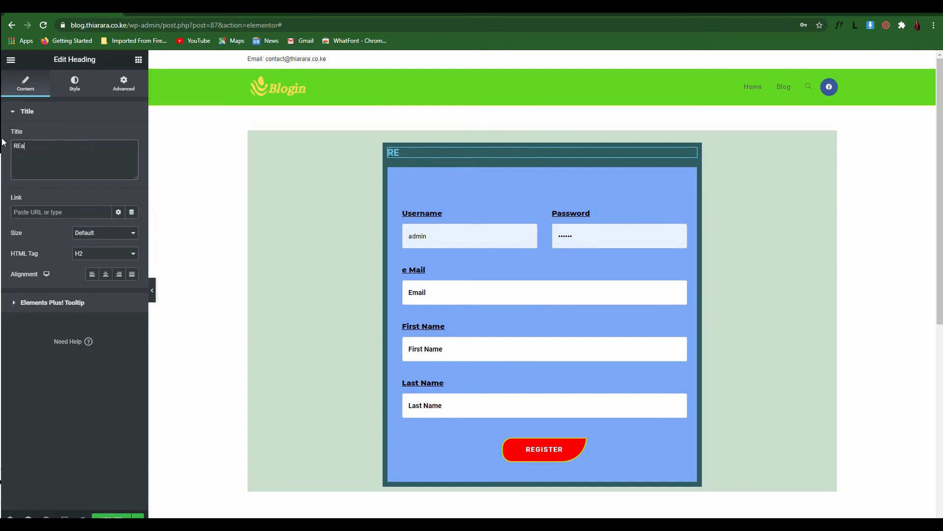
key("BackSpace")
type("GISTErR")
left_click(107, 275)
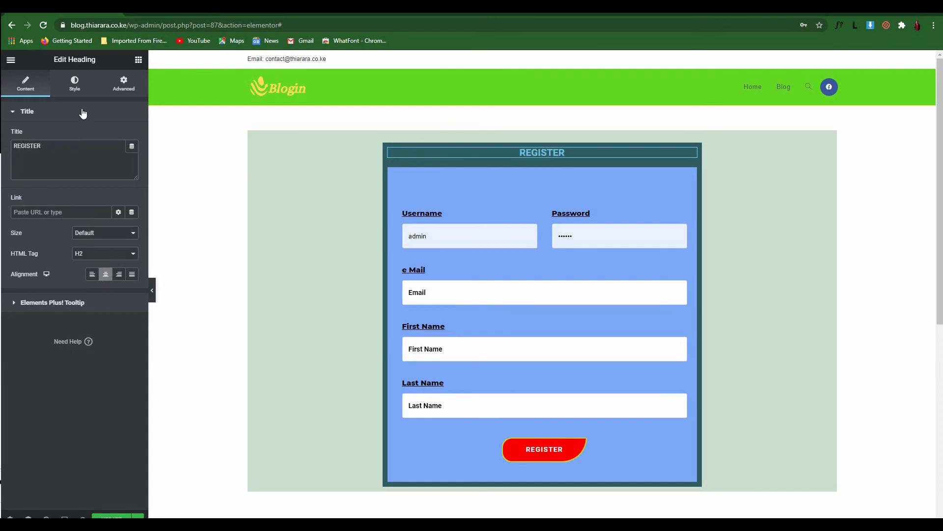
Step: Set the REGISTER heading's text color to white (#FFFFFF)
left_click(75, 90)
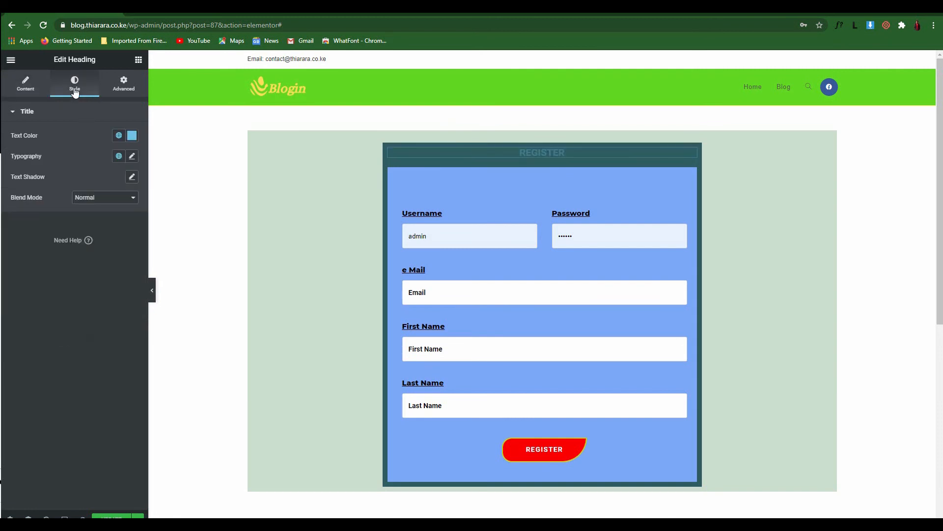
left_click(131, 136)
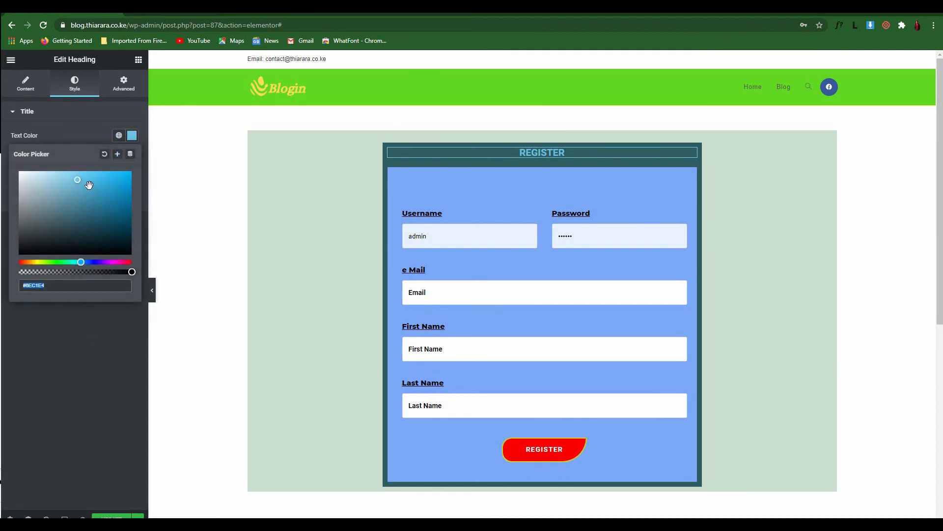
left_click(55, 183)
left_click_drag(35, 184, 8, 162)
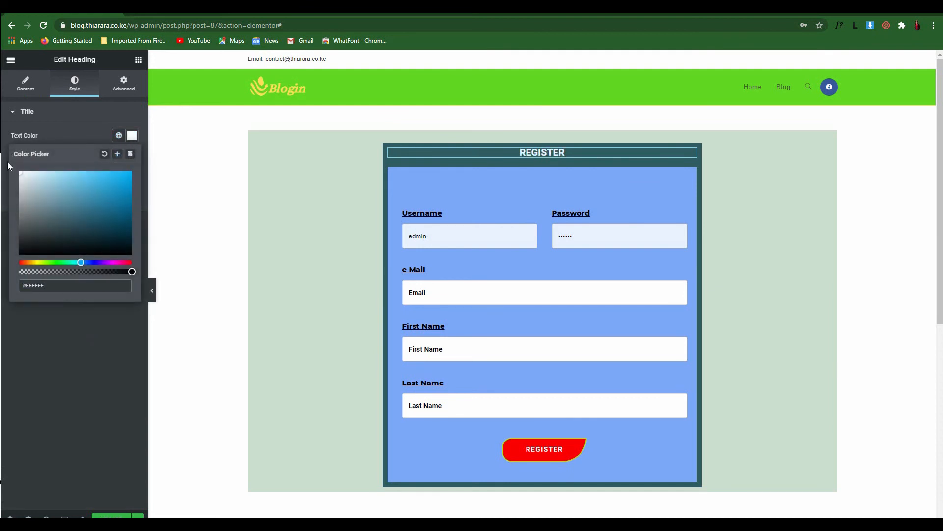
left_click(85, 131)
Step: Set the heading's typography to the Montserrat font family at 45 px
left_click(132, 156)
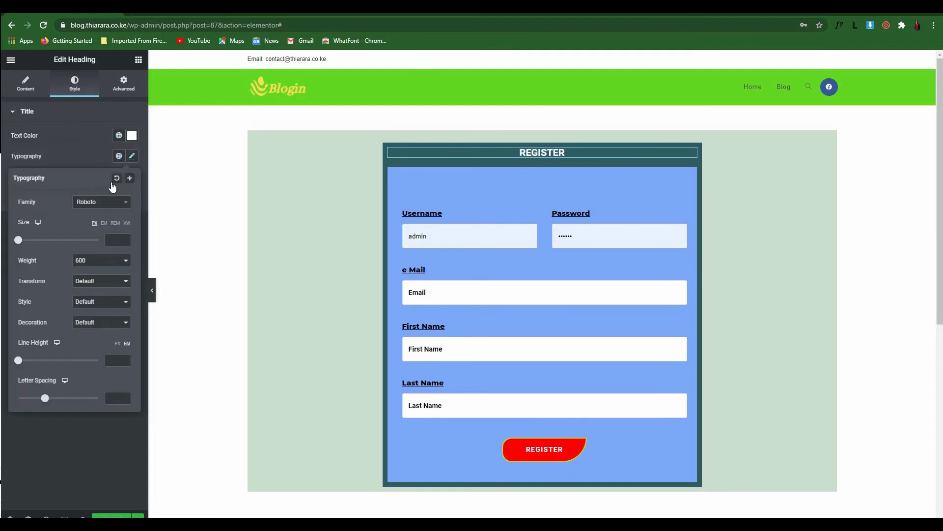
left_click(88, 205)
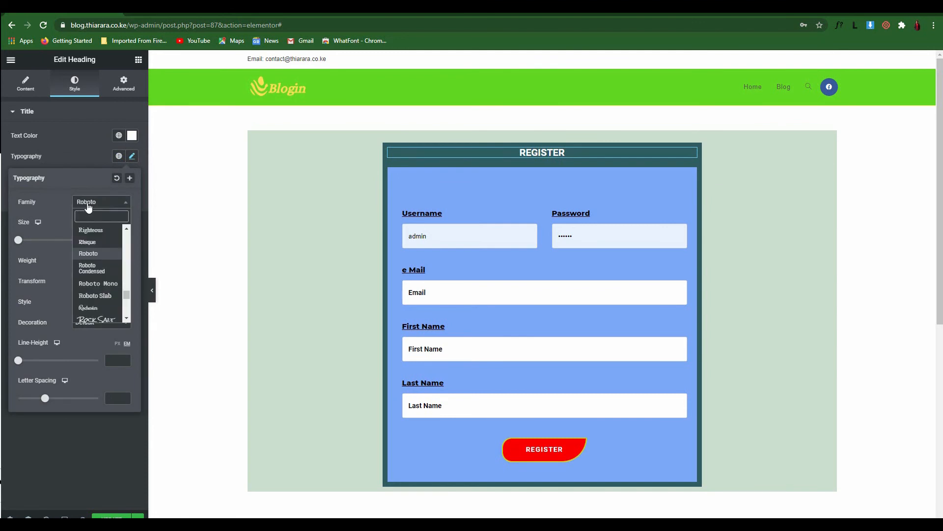
type("mont")
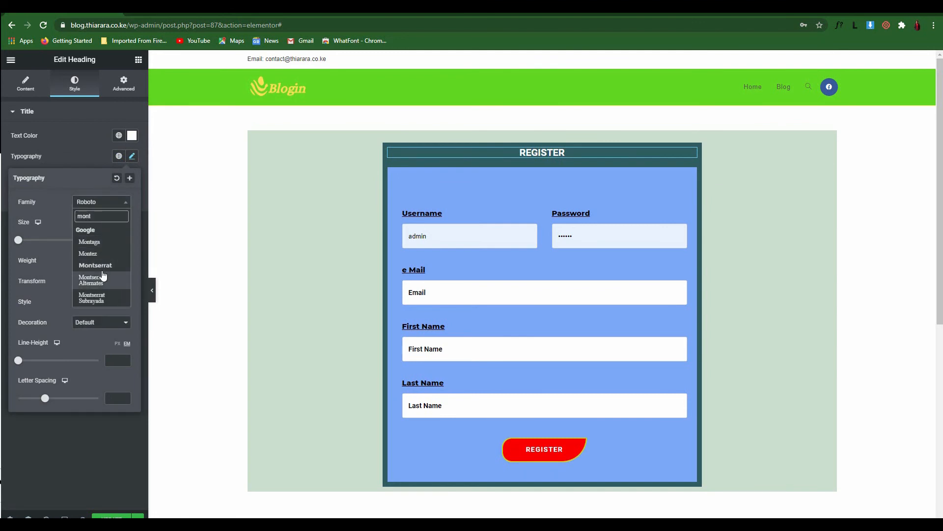
left_click(102, 266)
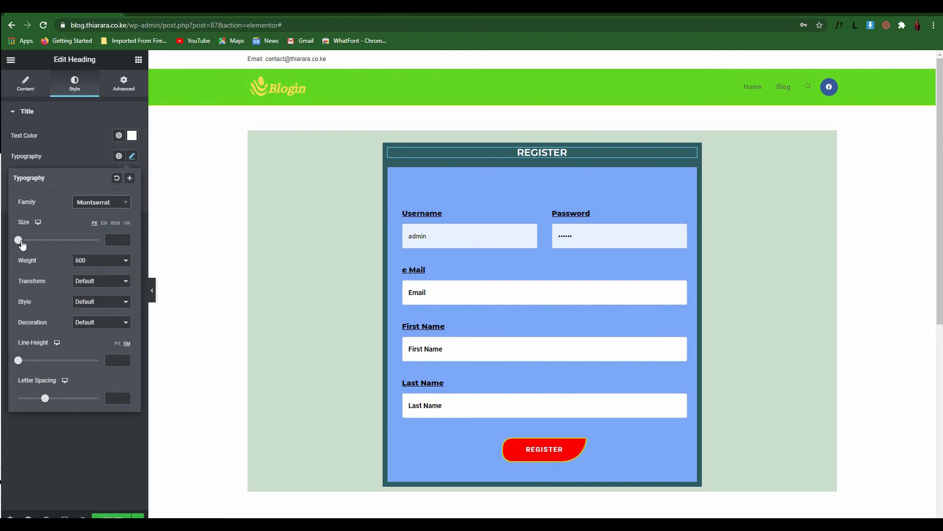
left_click_drag(22, 240, 39, 241)
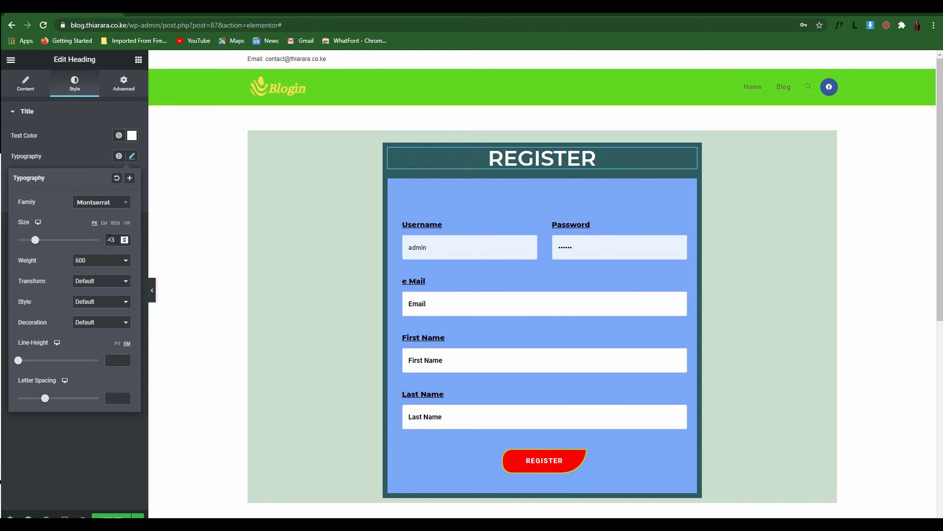
double_click(111, 240)
type("45")
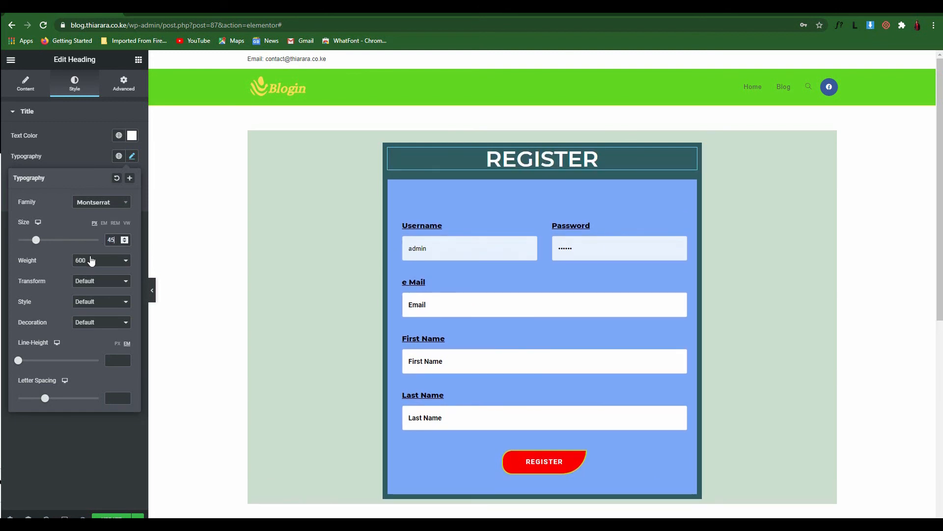
Step: Set the heading's font weight to 800 and its text decoration to Underline
left_click(91, 260)
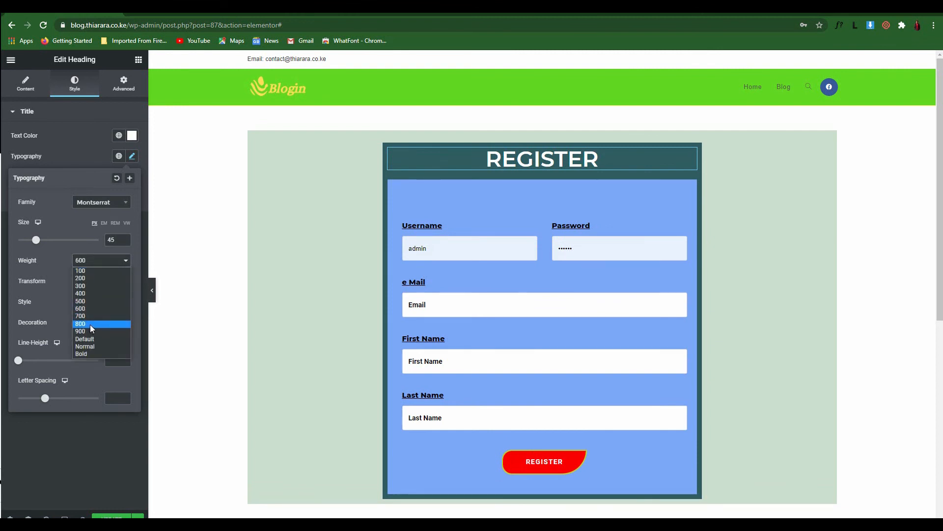
left_click(90, 324)
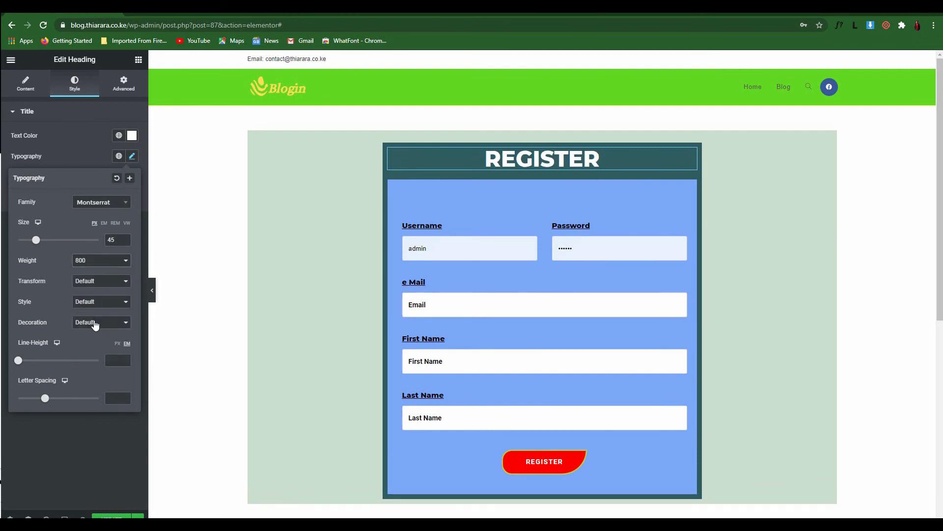
left_click(95, 325)
left_click(96, 338)
Step: Add a colon to the heading's title so it reads "REGISTER:"
left_click(34, 92)
left_click(57, 150)
key("Return")
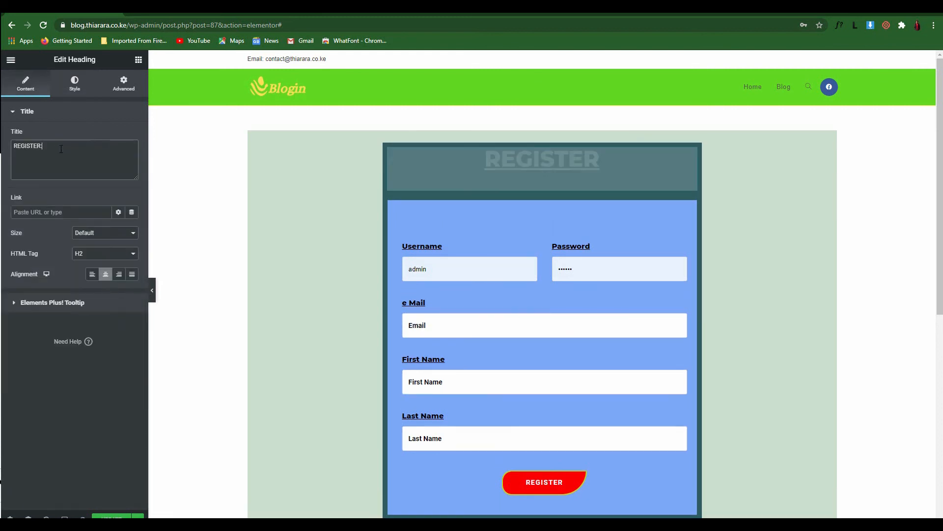
key("BackSpace")
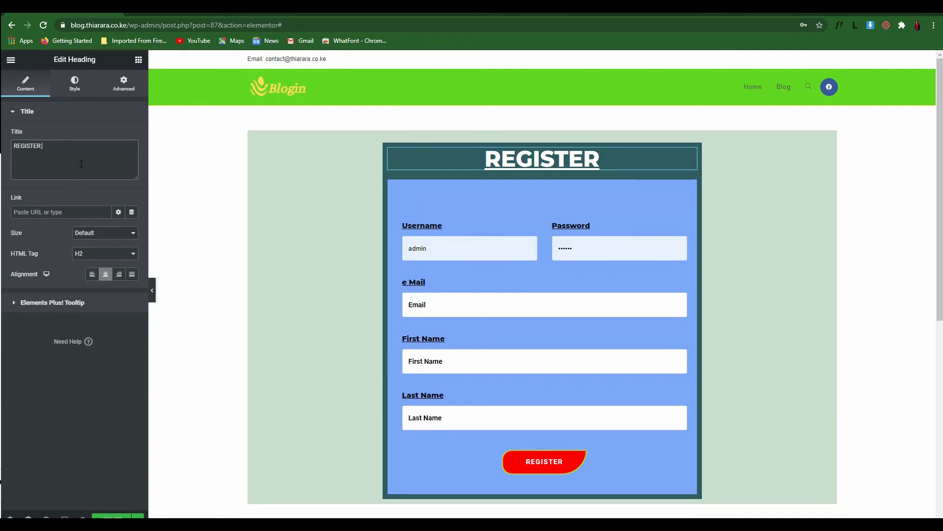
Step: Enable the Elements Plus! tooltip on the heading with the text "enter you detail to login"
scroll(570, 295, "down", 2)
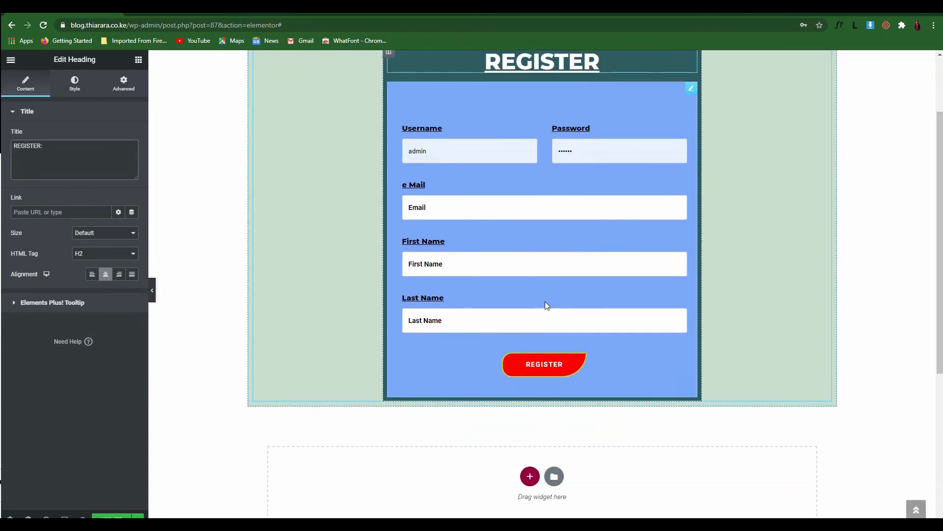
scroll(545, 302, "up", 2)
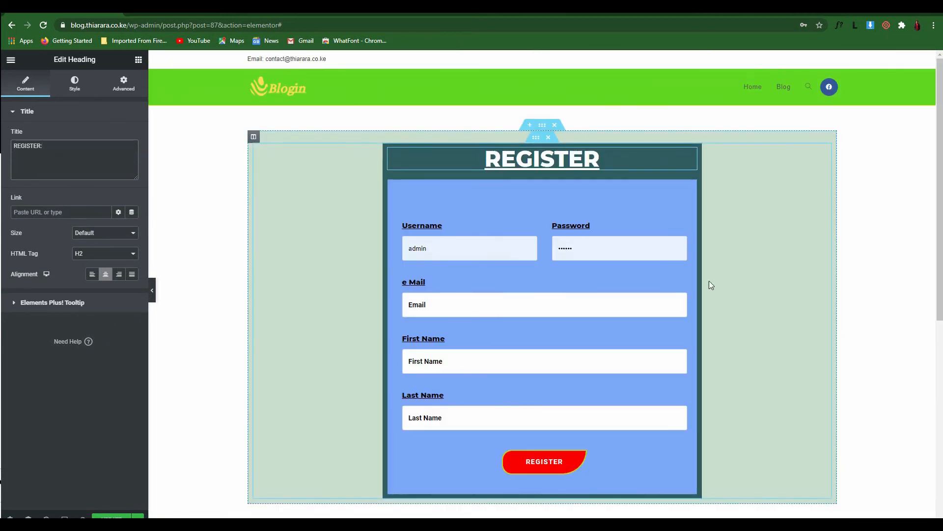
scroll(586, 267, "down", 1)
scroll(587, 266, "down", 2)
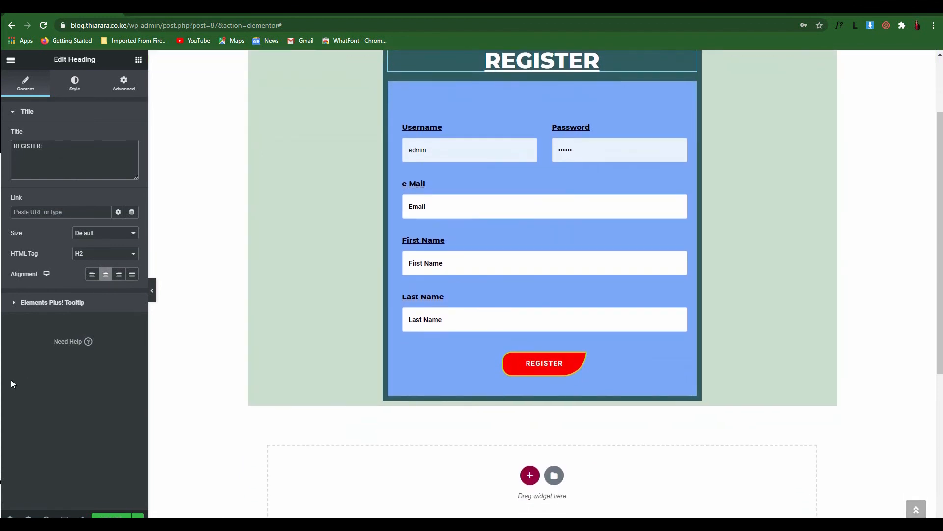
left_click(47, 302)
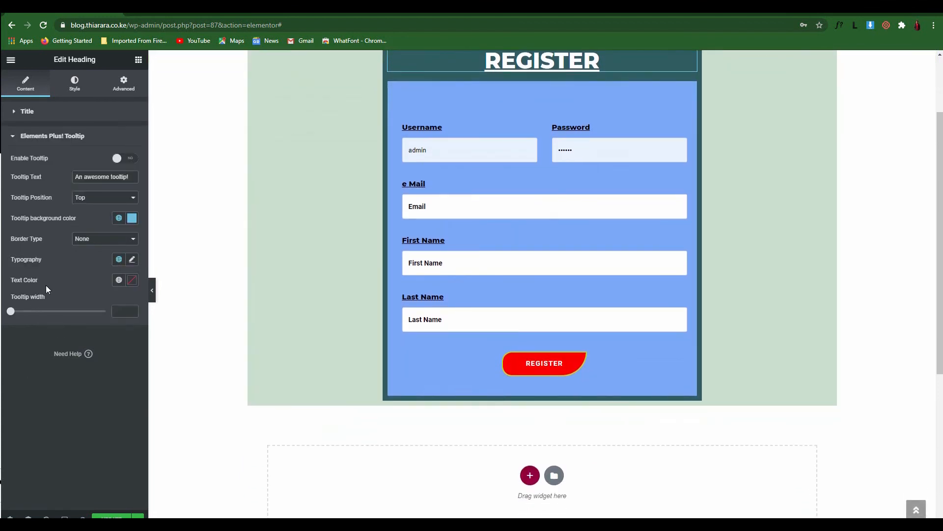
left_click(126, 159)
left_click_drag(130, 177, 20, 166)
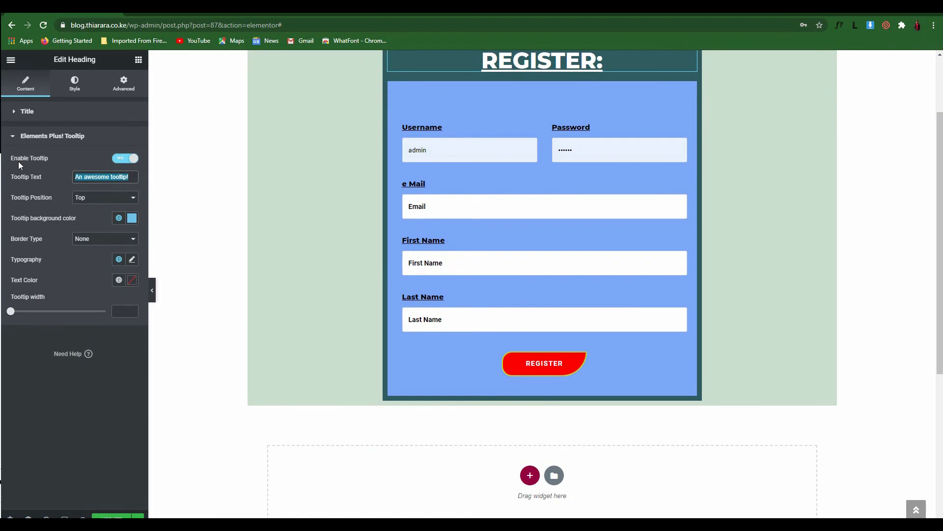
type("enter you detail to login")
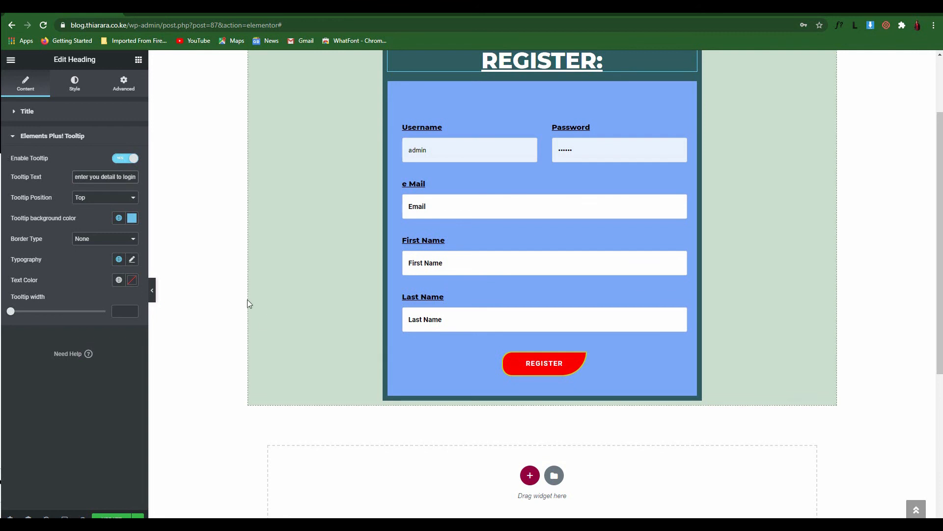
Step: Change the heading tooltip's background color to red at full opacity
scroll(372, 119, "up", 2)
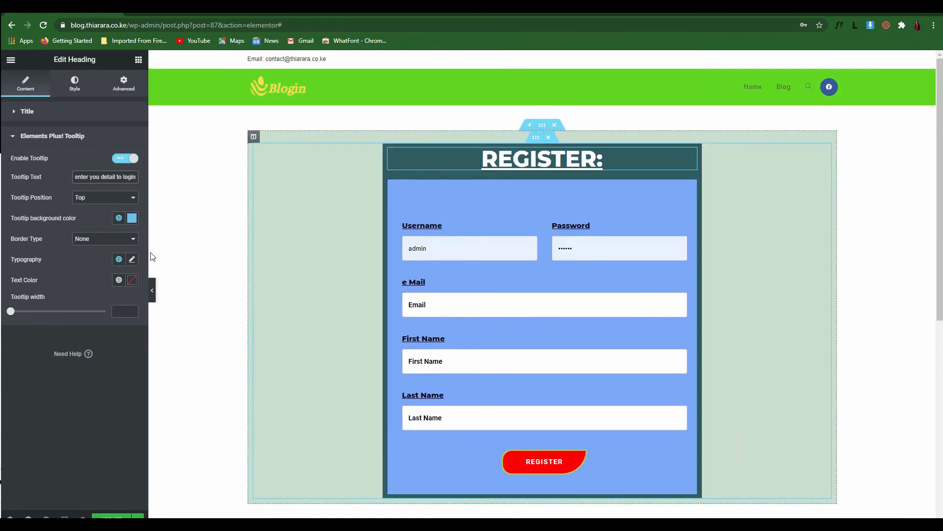
left_click(132, 219)
left_click(81, 291)
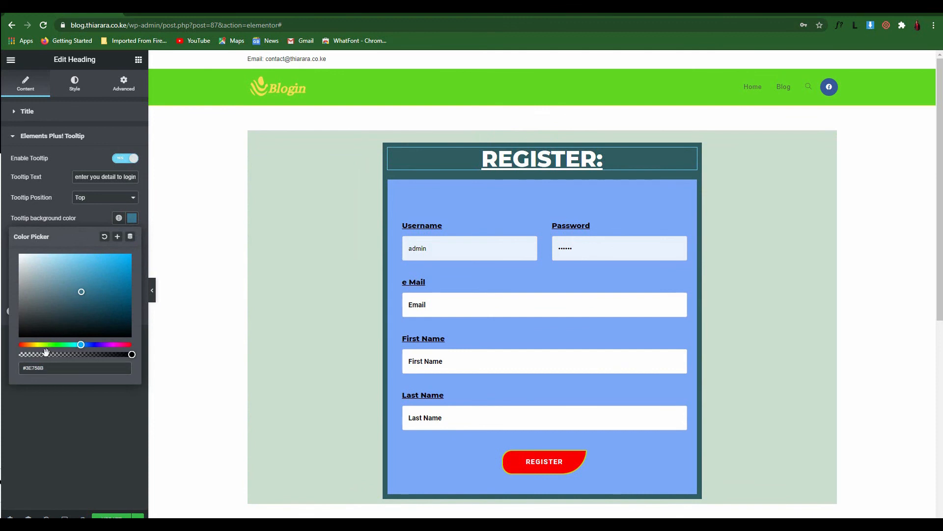
left_click_drag(35, 352, 144, 373)
left_click_drag(81, 345, 19, 344)
left_click_drag(80, 294, 129, 265)
left_click(80, 218)
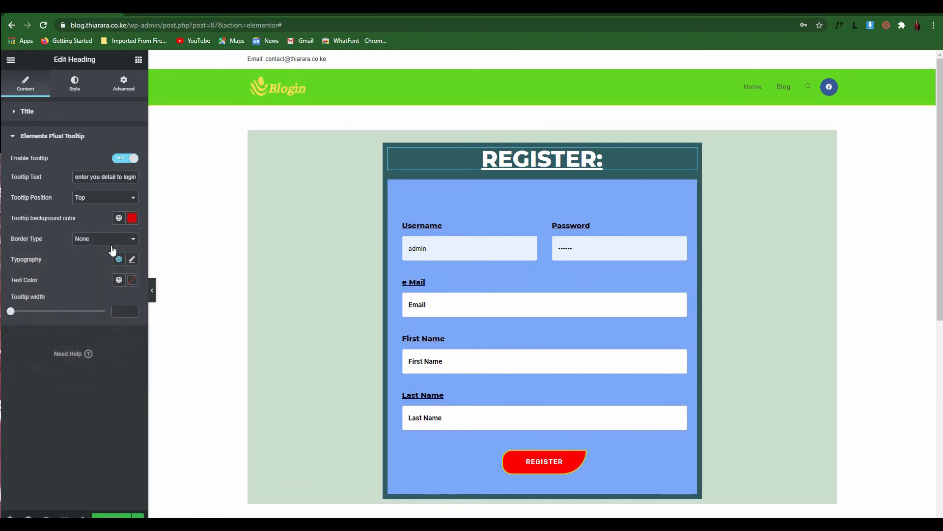
Step: Set the heading tooltip's position to Bottom and change its text to "enter you detail to create account"
left_click(105, 197)
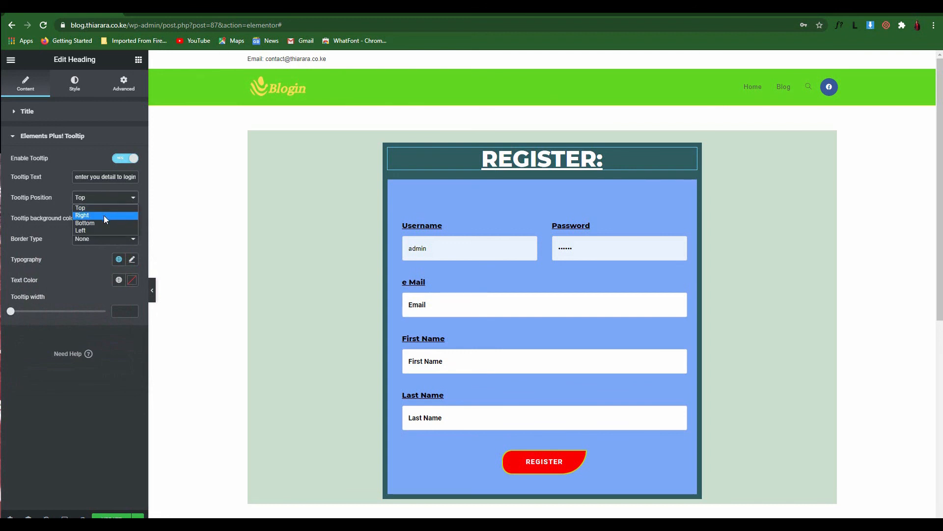
left_click(104, 216)
mouse_move(555, 162)
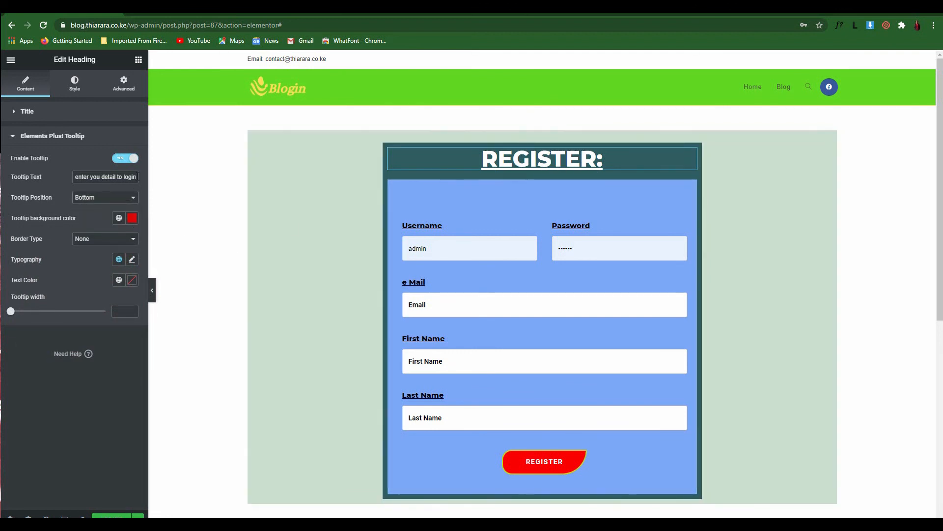
left_click_drag(129, 179, 134, 179)
key("BackSpace")
type("create account")
mouse_move(500, 164)
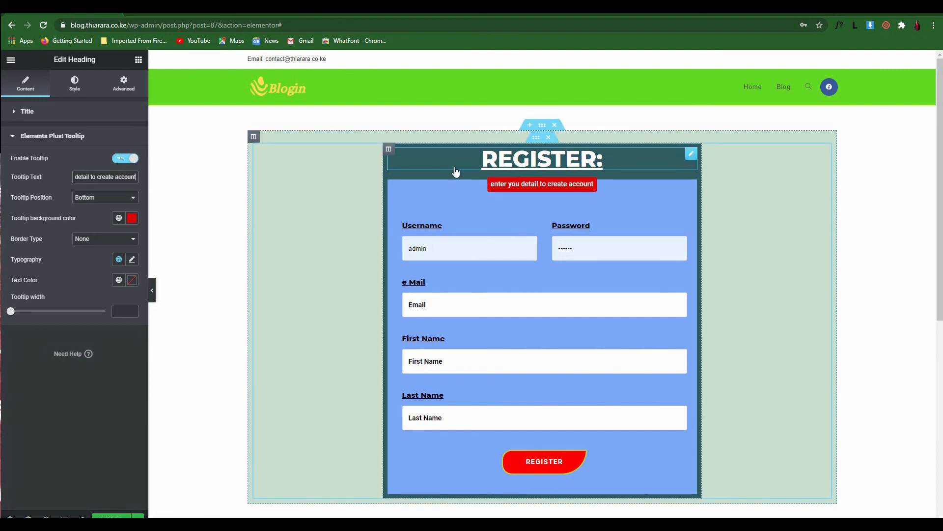
Step: Give the heading tooltip a Solid border with a width of 2 on all sides
left_click(98, 229)
left_click(99, 239)
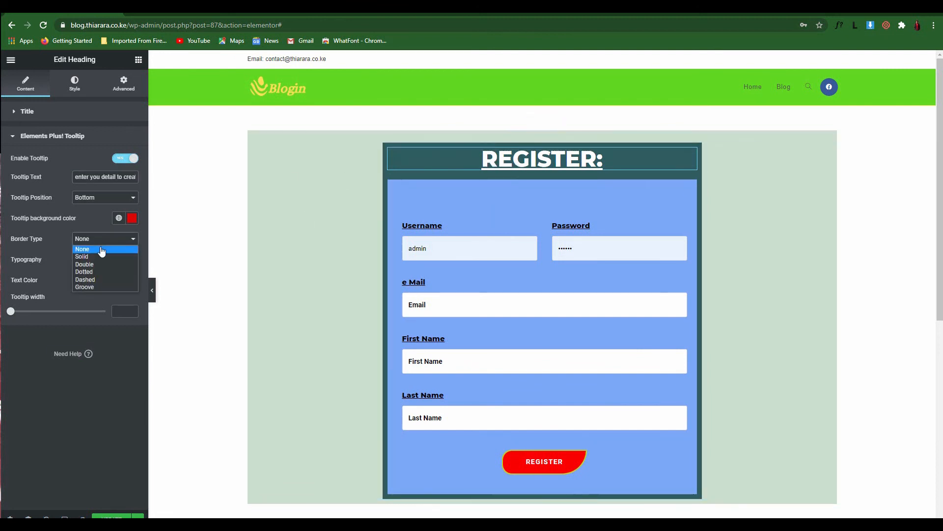
left_click(102, 253)
left_click(109, 246)
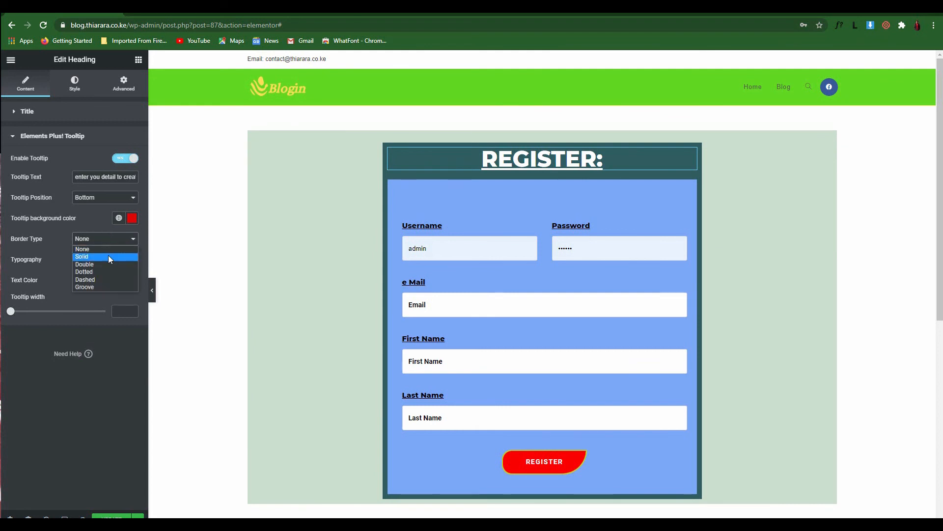
left_click(108, 255)
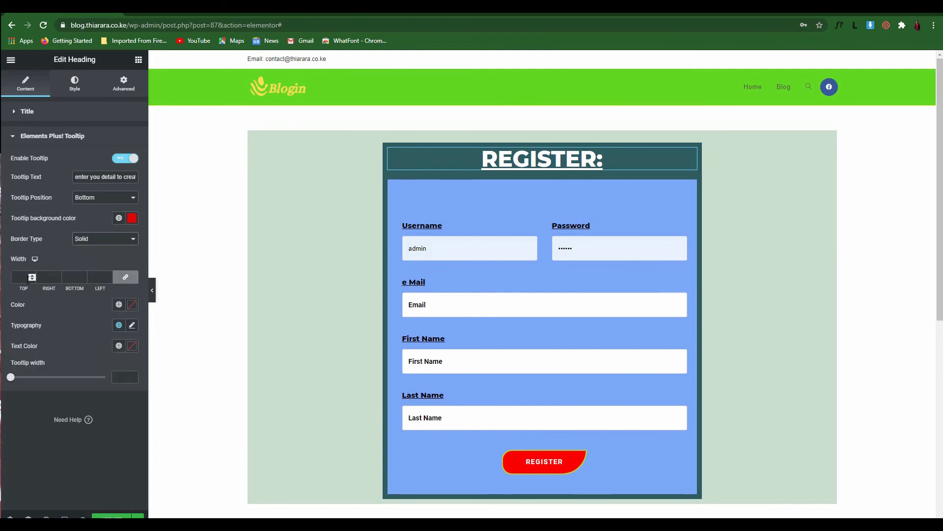
left_click(27, 278)
type("2")
Step: Try white (#FFFFFF) as the heading tooltip's border color
left_click(133, 306)
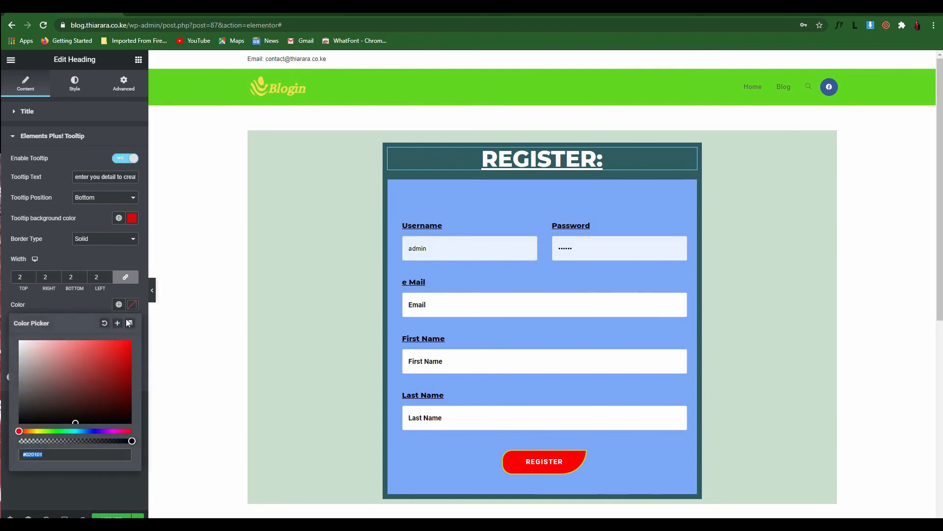
left_click_drag(60, 347, 19, 338)
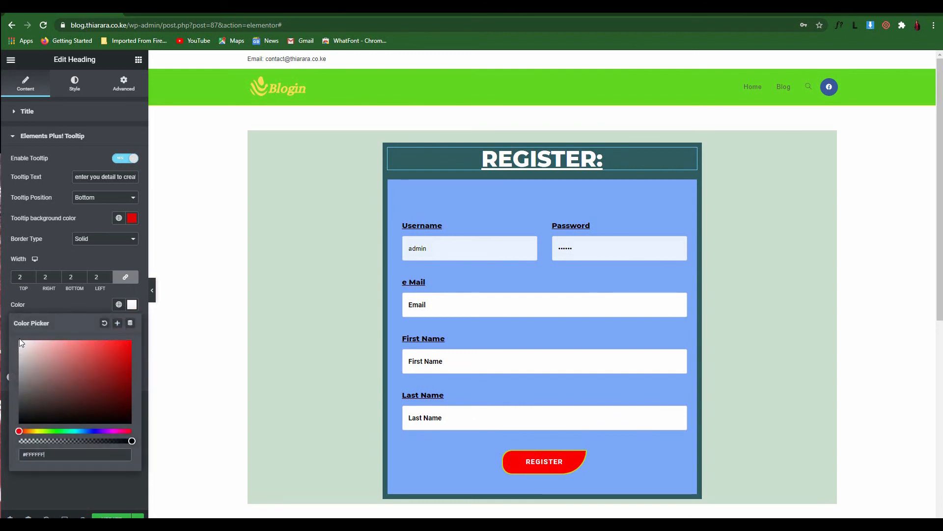
left_click(61, 311)
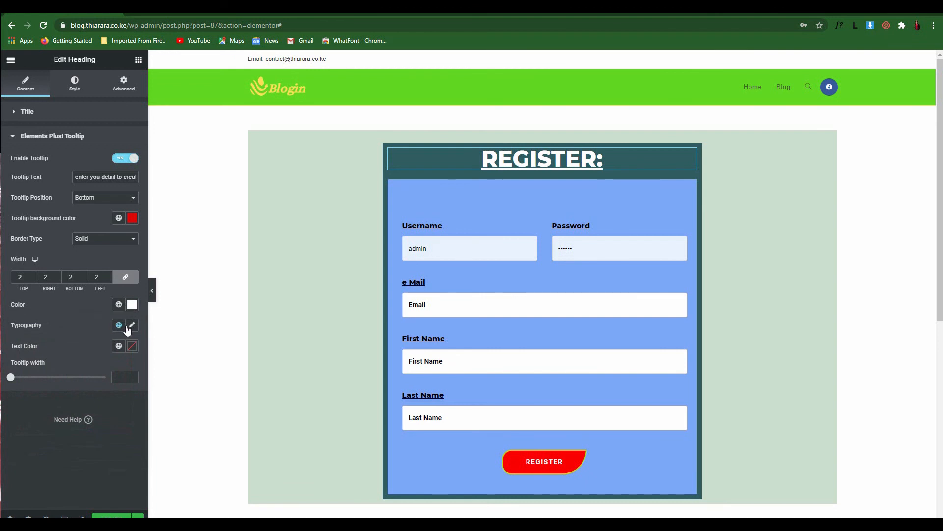
Step: Set the heading tooltip's border color to orange-yellow #FFBA00 and update the Register page
left_click(132, 306)
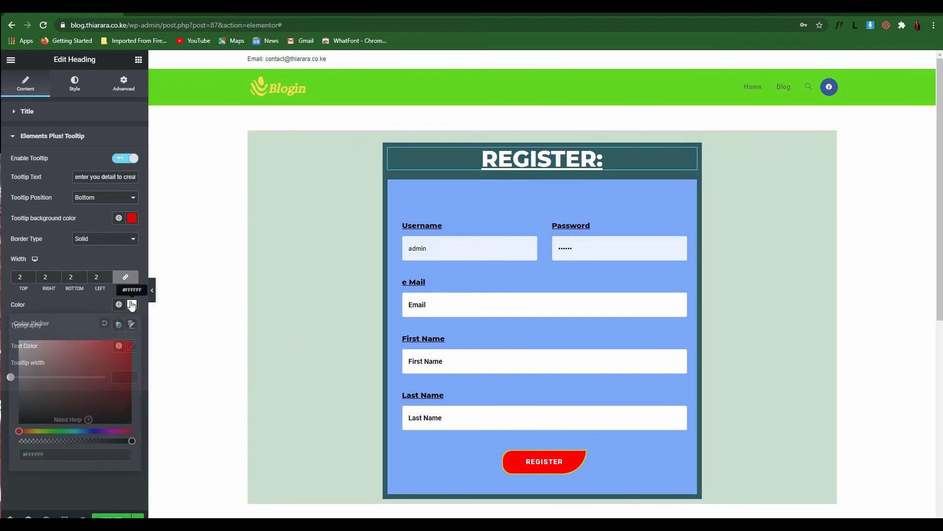
left_click_drag(57, 370, 131, 341)
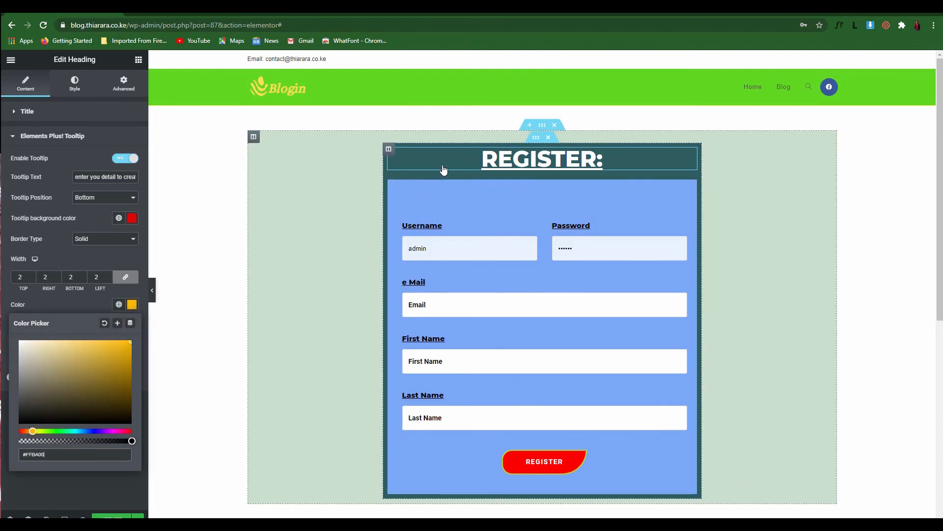
mouse_move(474, 159)
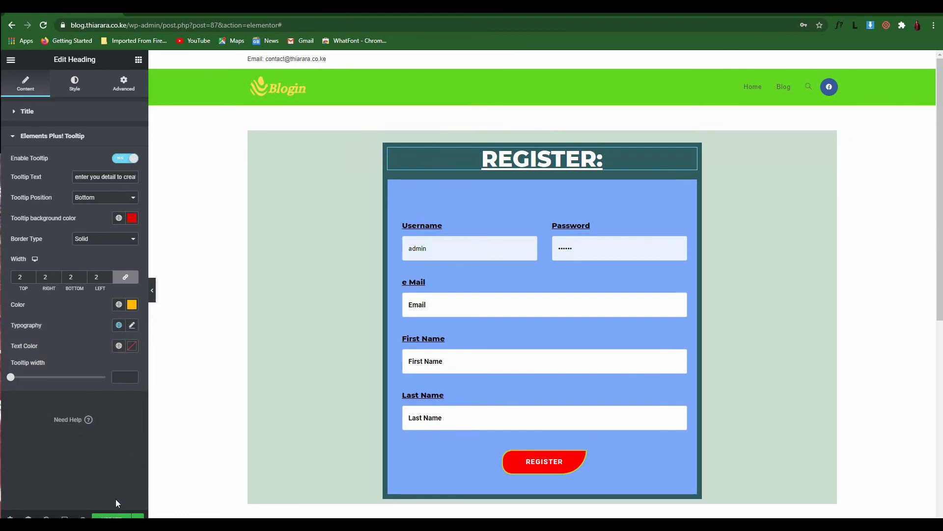
left_click(108, 517)
Step: Preview the Register page's layout in tablet and mobile sizes, down to the form's submit button
mouse_move(65, 516)
left_click(84, 479)
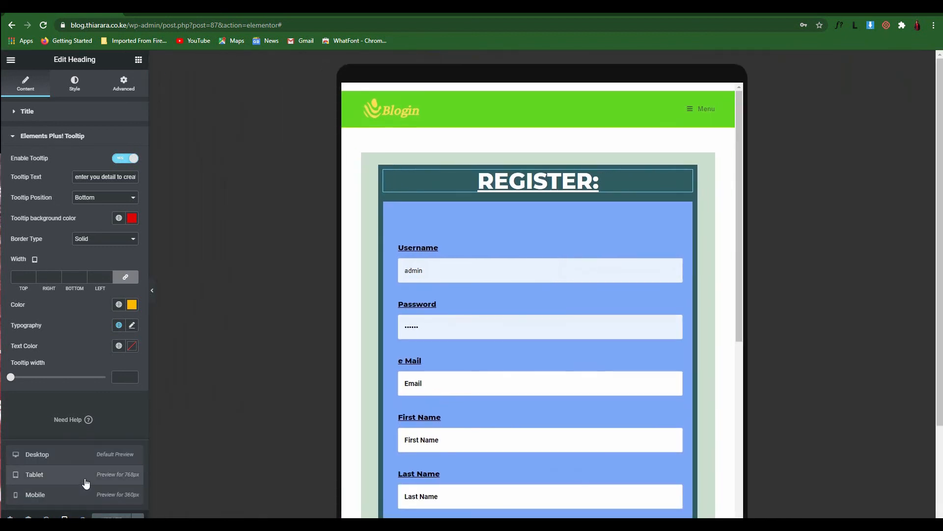
scroll(440, 290, "down", 3)
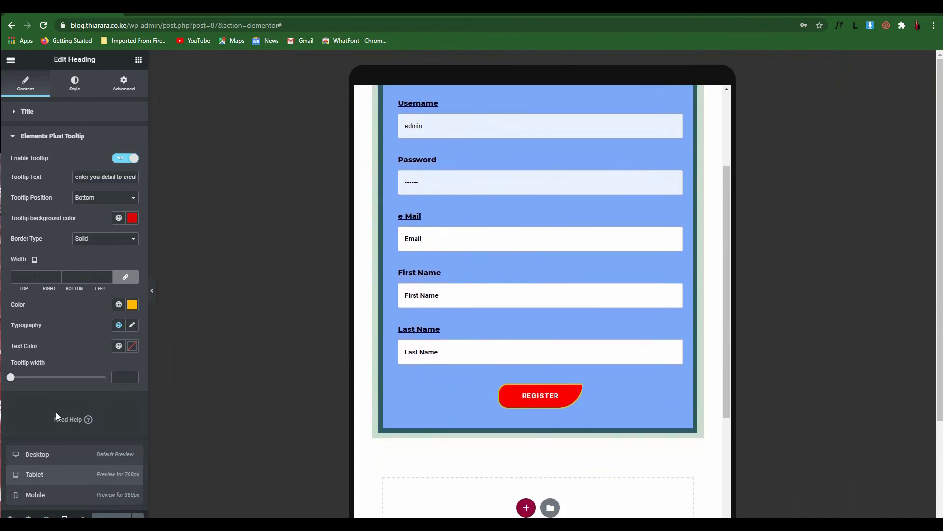
left_click(55, 495)
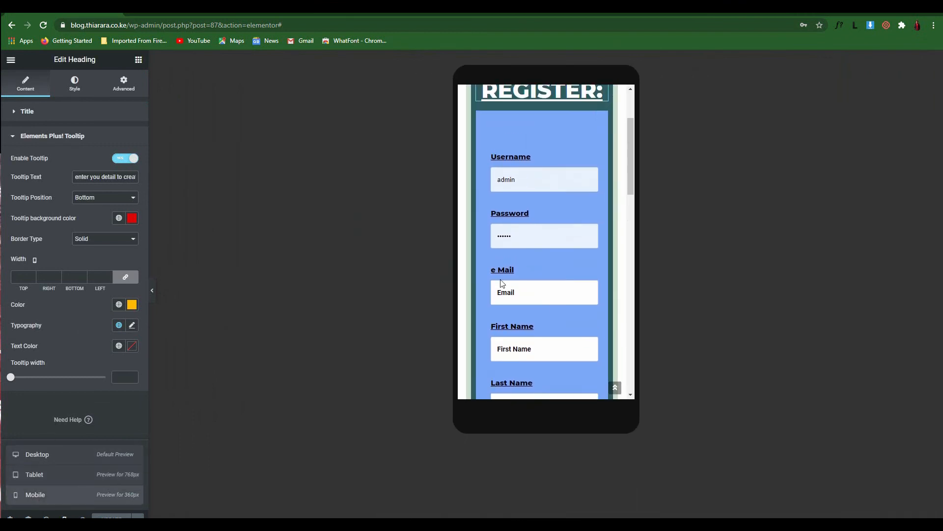
scroll(553, 217, "down", 6)
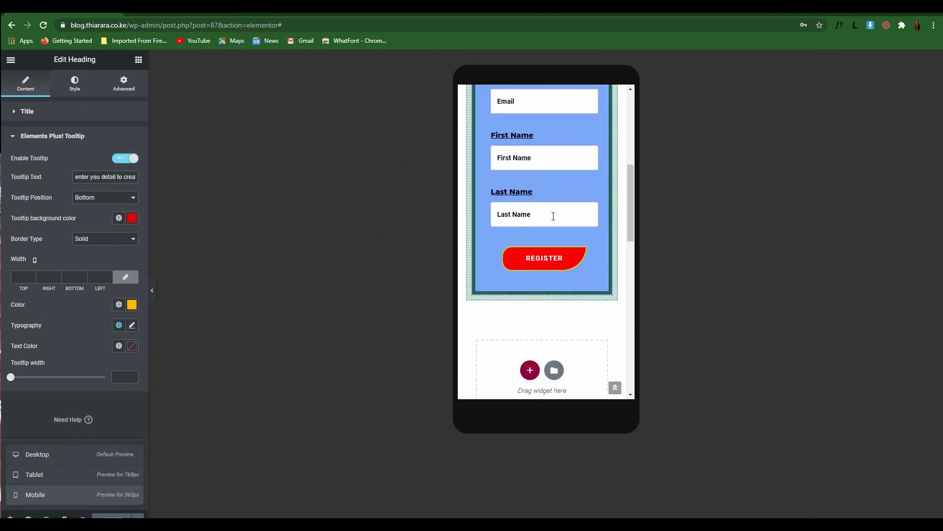
Step: Examine the whole mobile layout with the editing panel hidden, restore the panel and return to the desktop preview
left_click(150, 297)
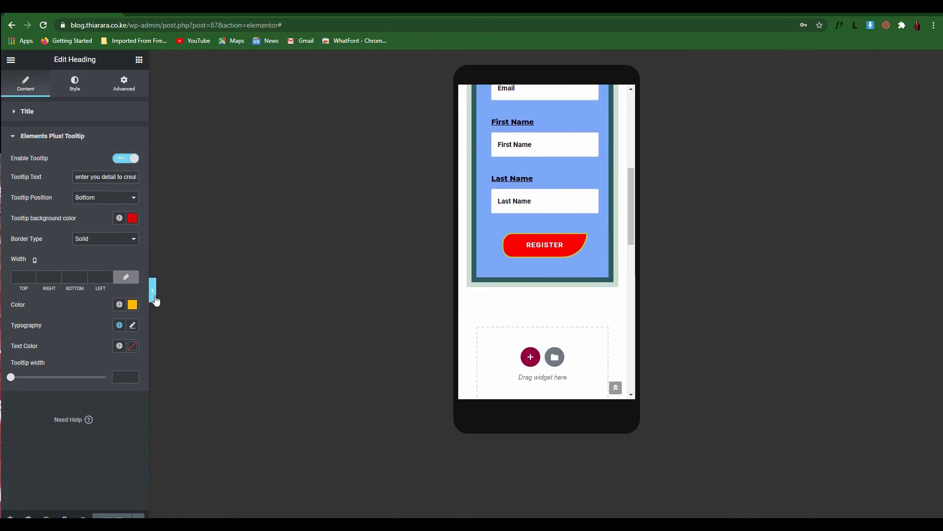
left_click(153, 292)
scroll(493, 212, "up", 4)
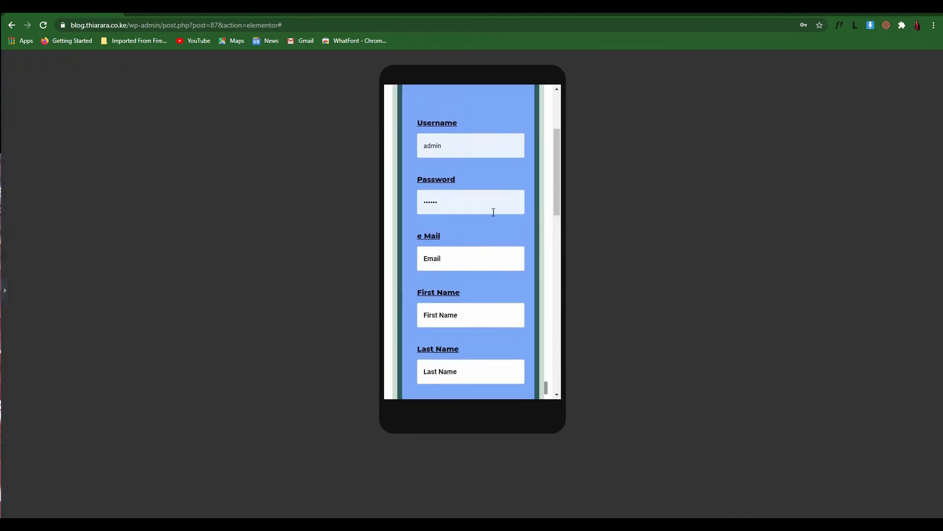
scroll(493, 212, "up", 3)
scroll(492, 211, "down", 4)
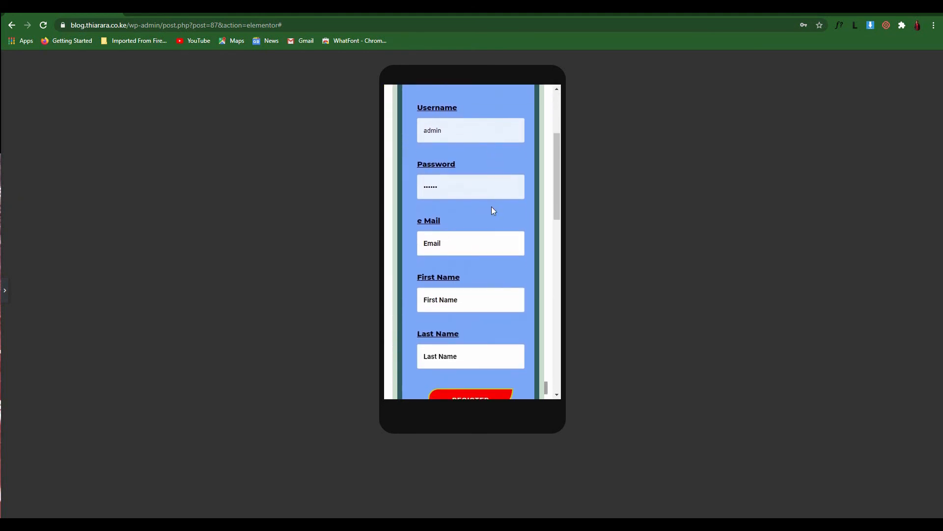
scroll(493, 211, "down", 3)
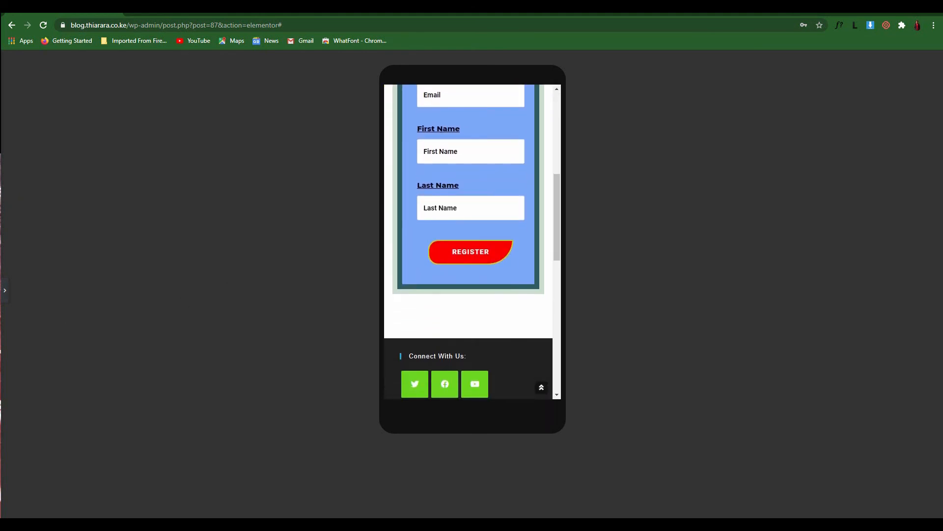
left_click(5, 293)
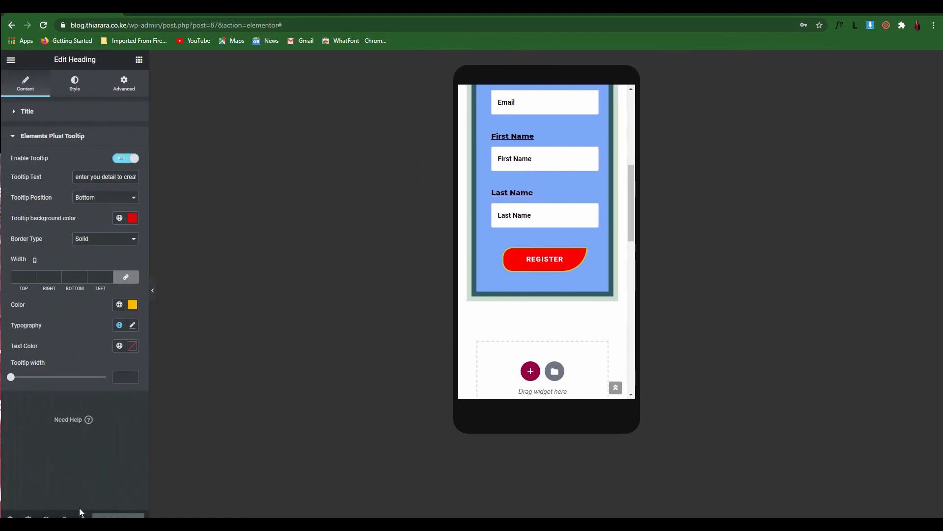
left_click(65, 518)
left_click(65, 461)
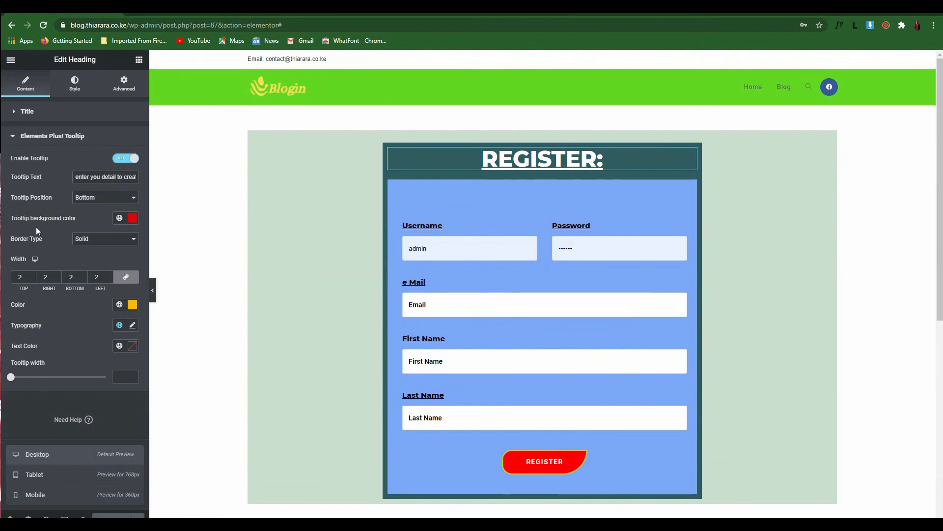
Step: Exit Elementor to the WordPress page editor and update the REGISTER page
left_click(9, 62)
left_click(63, 239)
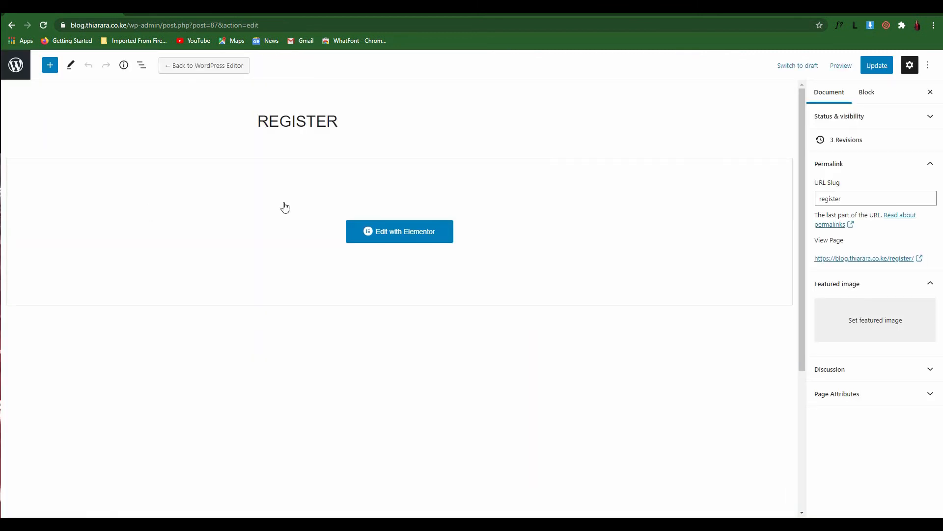
left_click(884, 66)
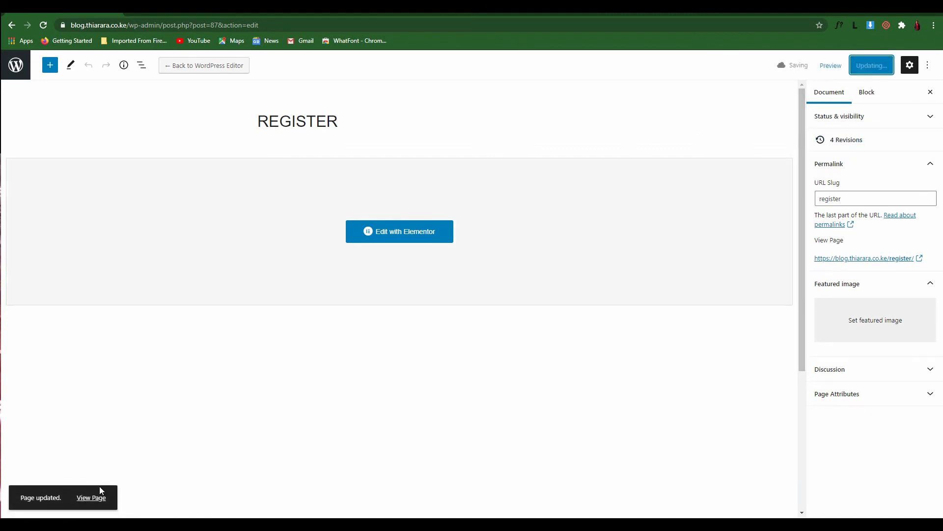
Step: Open the updated Register page in an incognito window and take the existing tab back to the custom login page
right_click(100, 499)
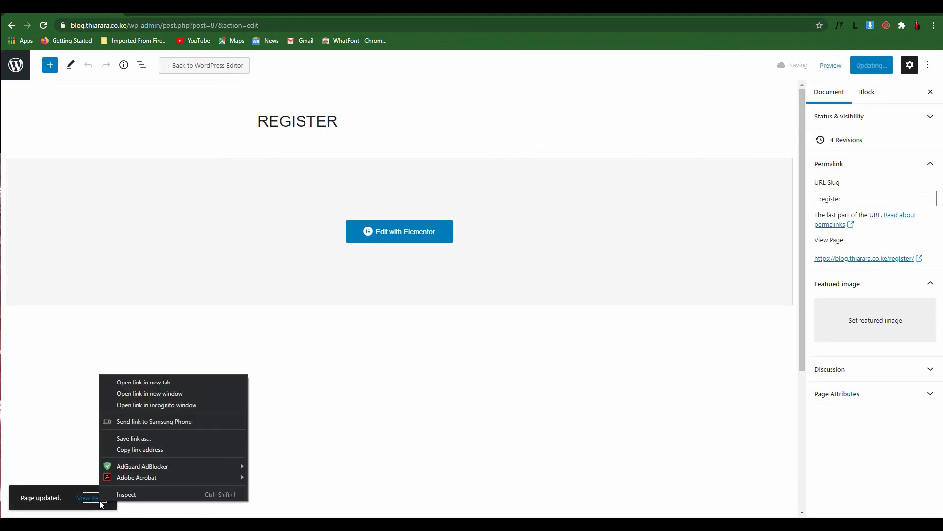
left_click(161, 405)
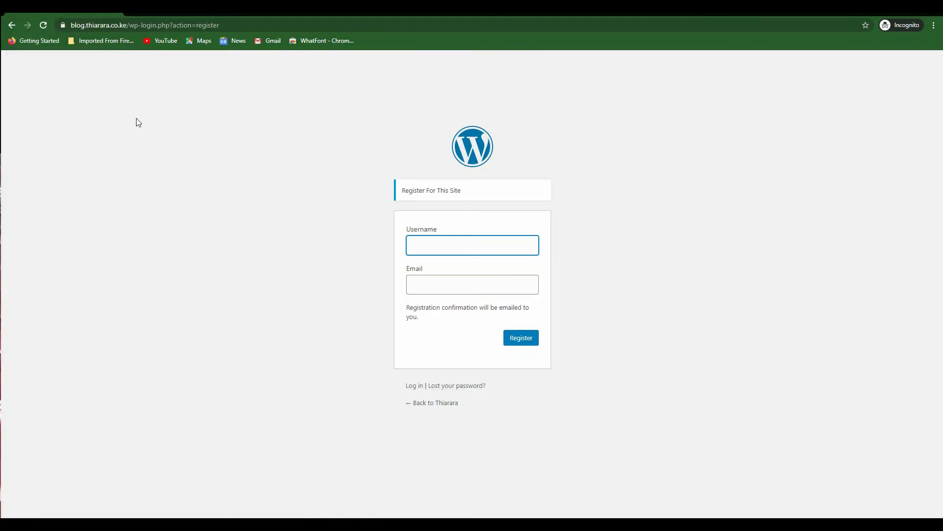
left_click(12, 25)
left_click(11, 25)
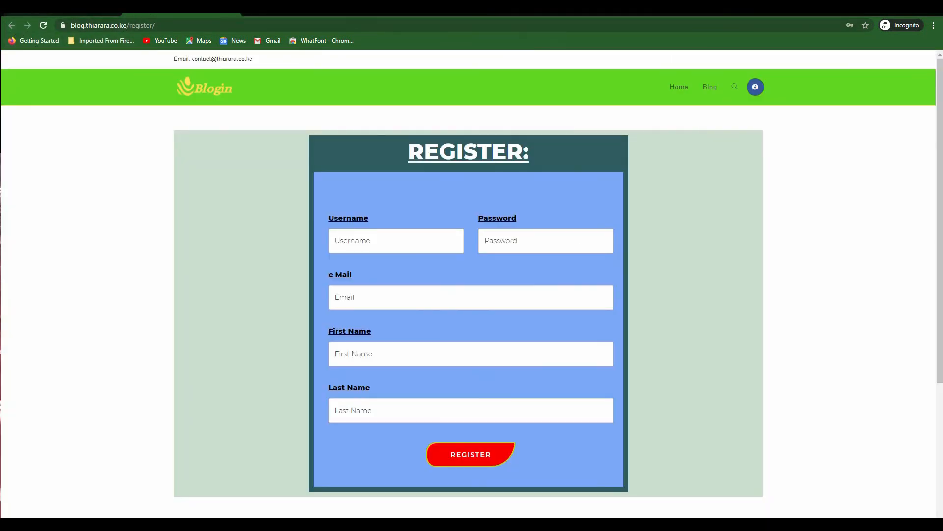
Step: Compare the live login and register pages in the incognito window, and return to the REGISTER page in the WordPress editor
left_click(62, 9)
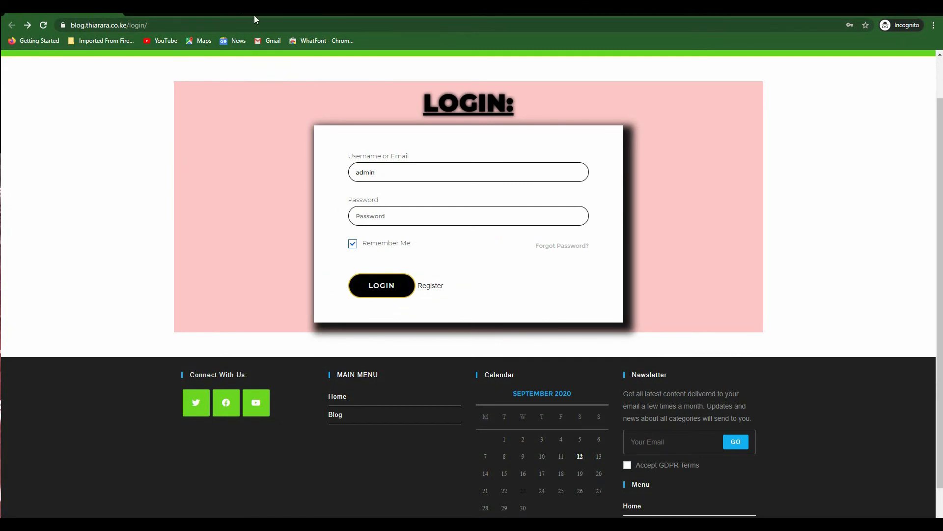
left_click(216, 9)
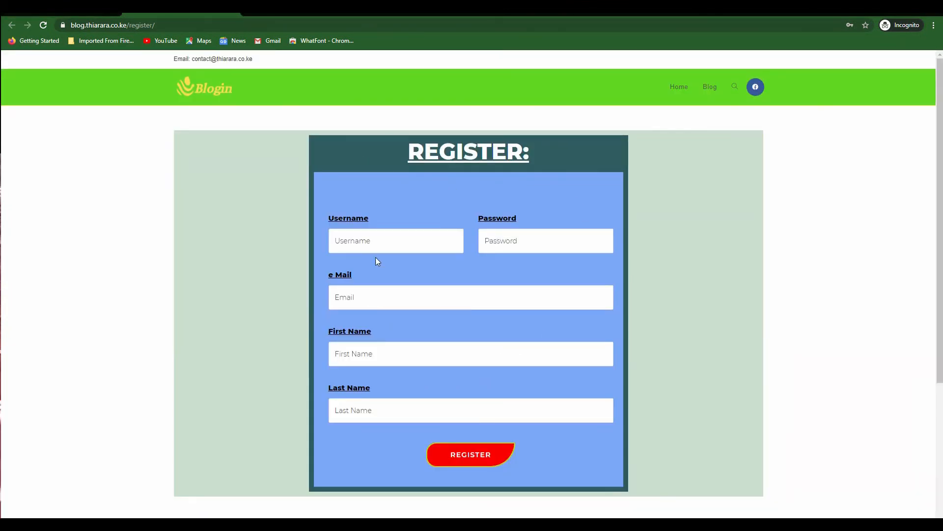
left_click(62, 8)
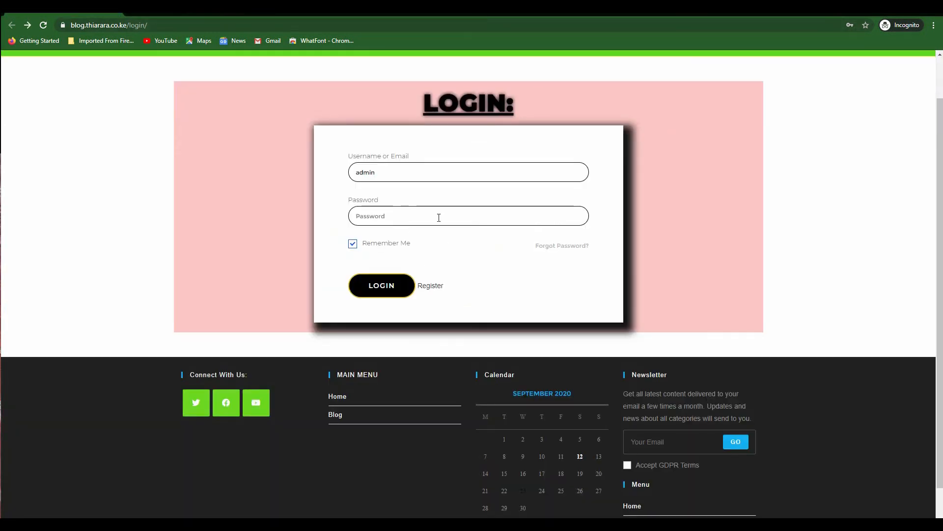
key("ctrl+Tab")
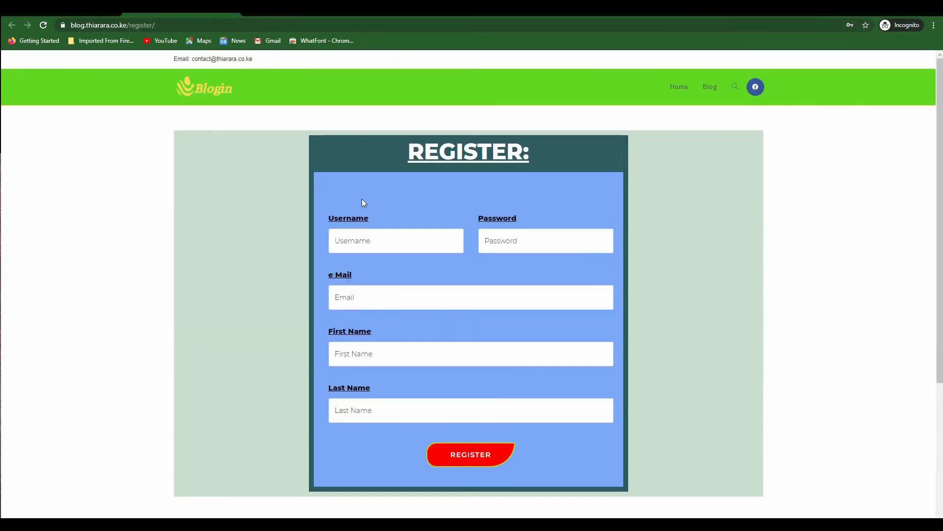
scroll(572, 326, "down", 2)
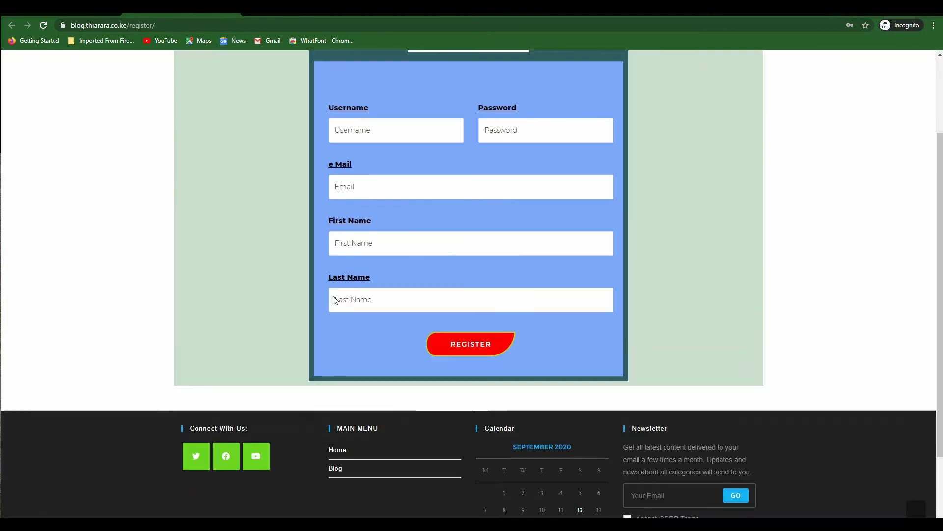
scroll(331, 299, "up", 2)
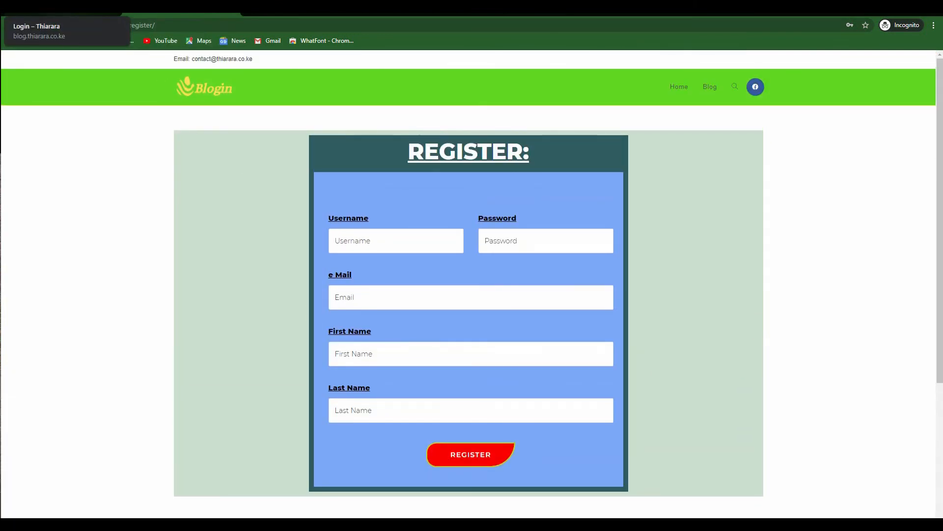
left_click(63, 10)
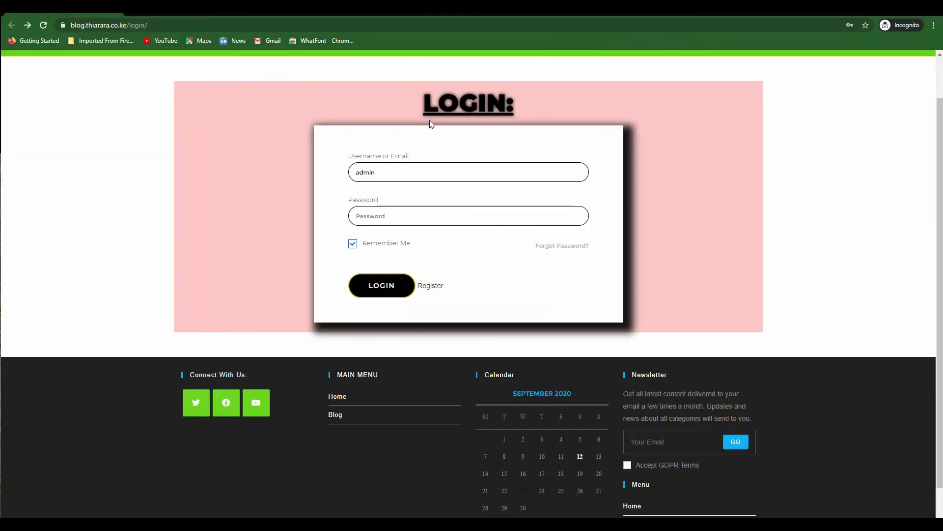
left_click(169, 15)
left_click(71, 13)
key("alt+Tab")
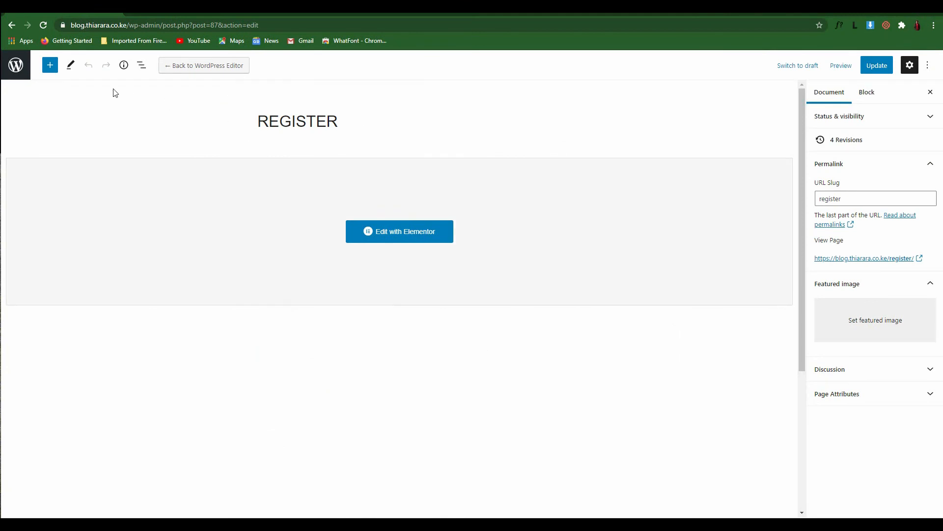
Step: Leave the REGISTER page editor and open the site's menu management screen
left_click(16, 66)
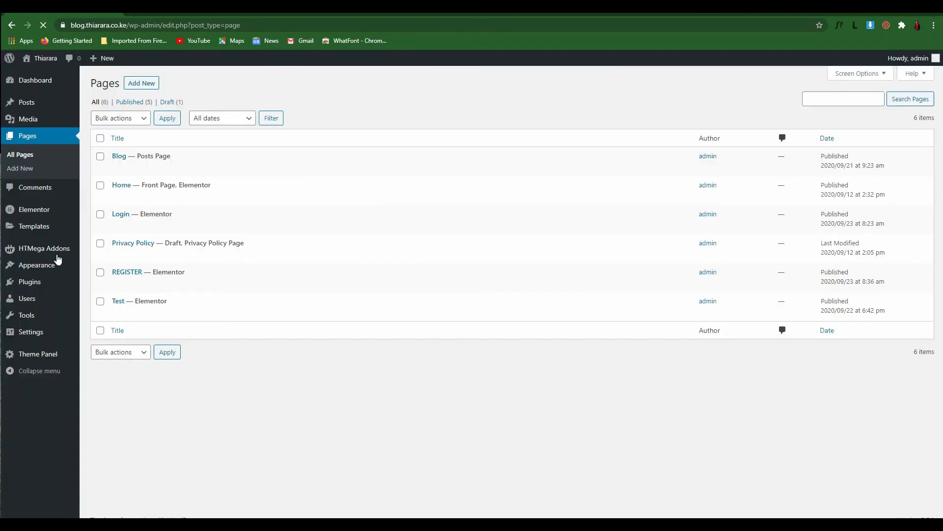
mouse_move(51, 272)
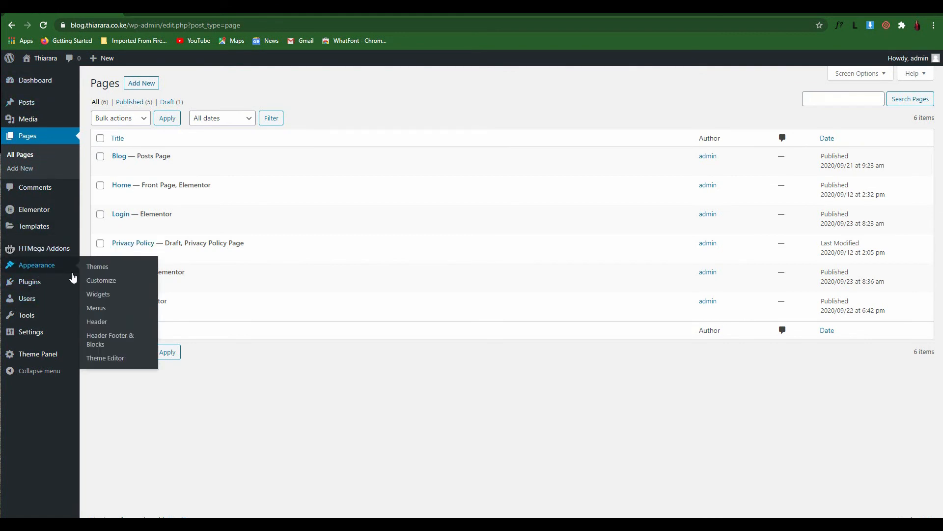
left_click(97, 308)
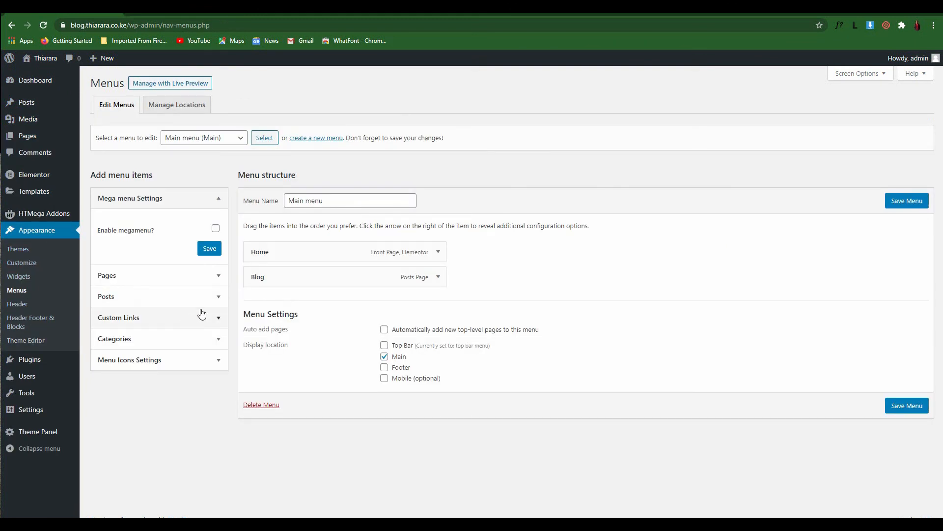
Step: Add the Login and REGISTER pages to Main menu, placed in that order below Blog, and save the menu
left_click(217, 199)
left_click(158, 227)
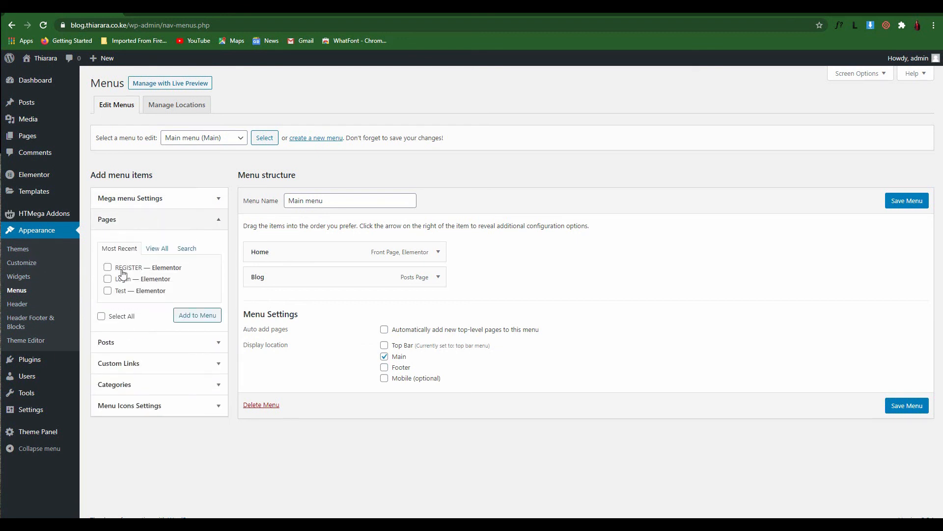
left_click(107, 267)
left_click(108, 279)
left_click(192, 316)
mouse_move(303, 301)
left_mouse_down()
mouse_move(299, 253)
mouse_move(297, 309)
mouse_move(313, 302)
left_mouse_up()
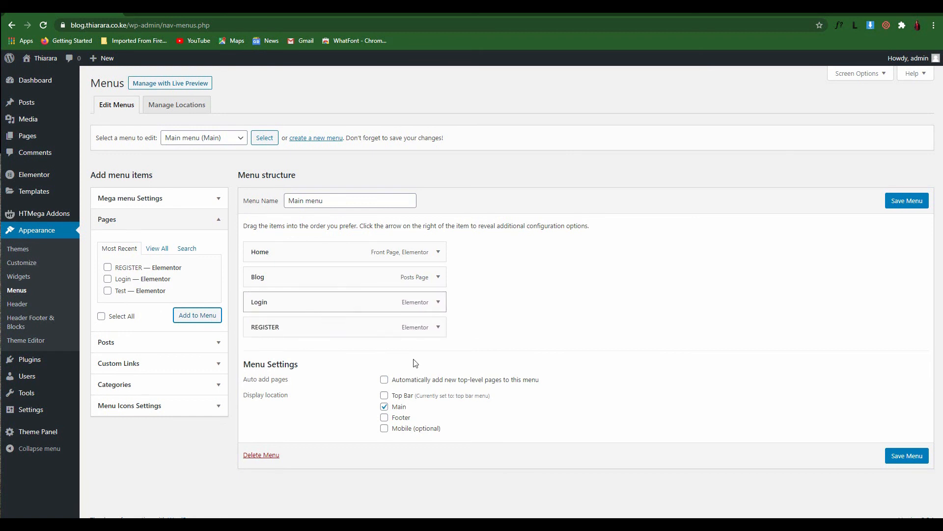
left_click(895, 460)
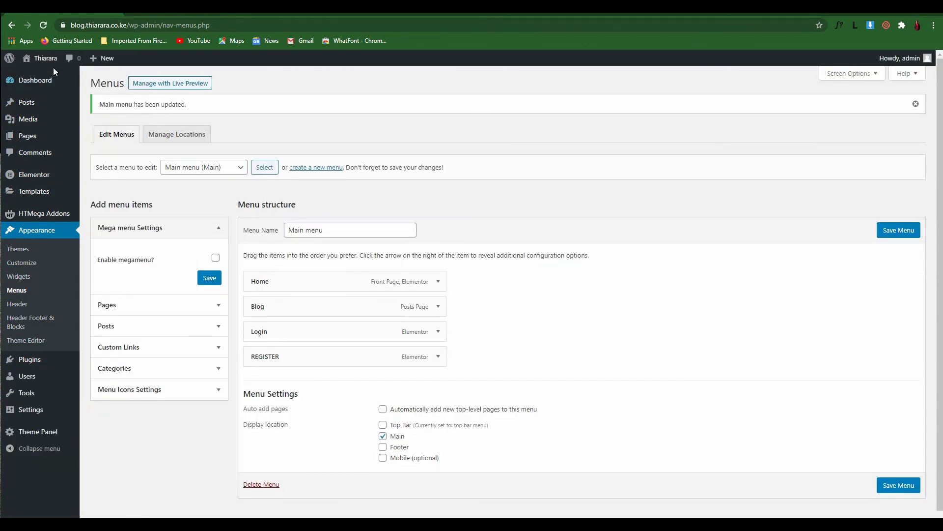
Step: Open the live site in a new tab to check its header navigation, and return to the menu editor
mouse_move(42, 63)
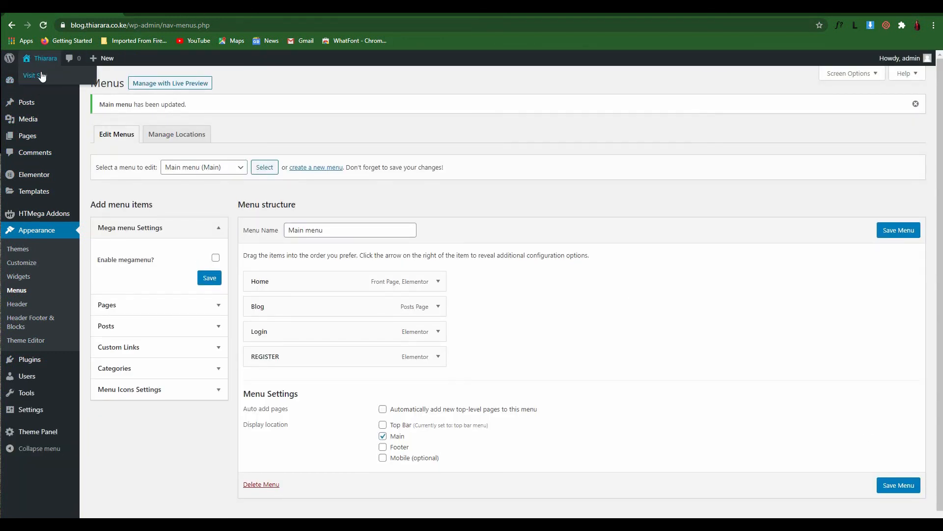
right_click(41, 76)
left_click(65, 78)
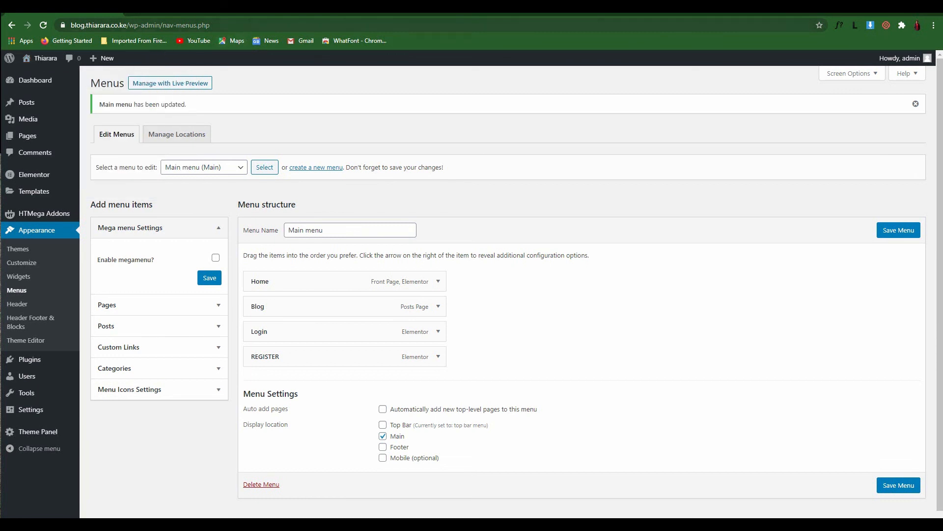
left_click(207, 8)
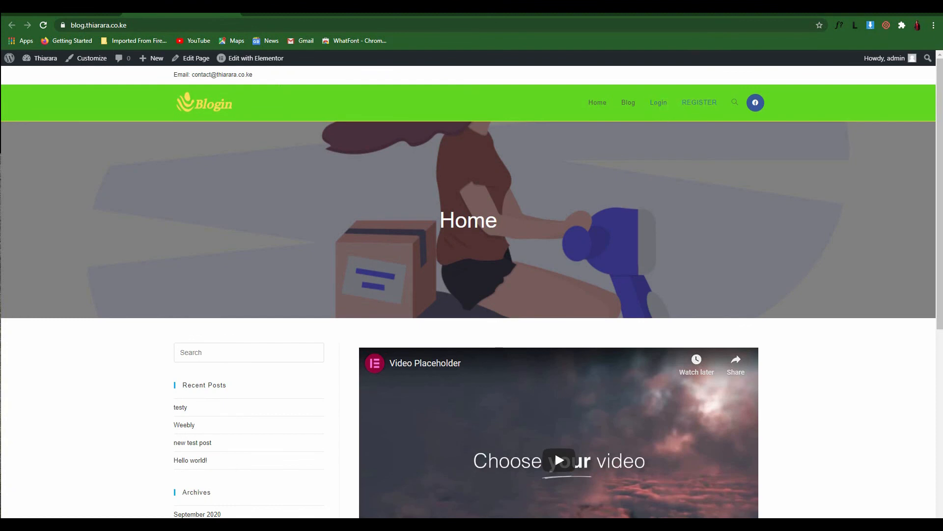
left_click(67, 10)
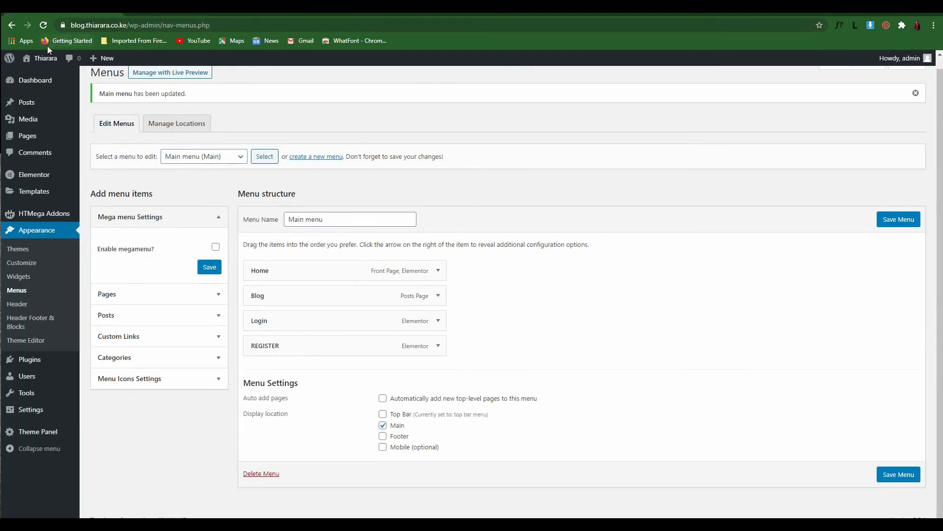
Step: Open the site in an incognito window and test the Login and REGISTER links in the header navigation
right_click(40, 72)
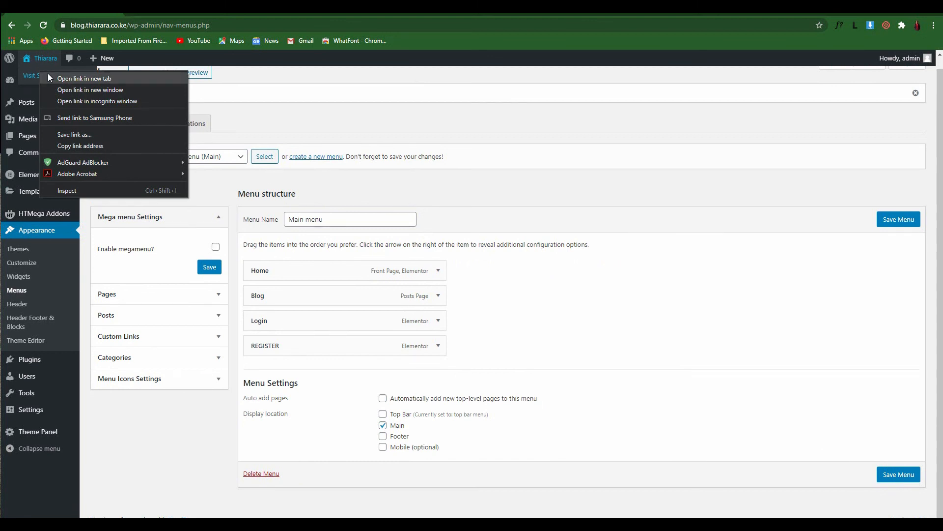
left_click(80, 100)
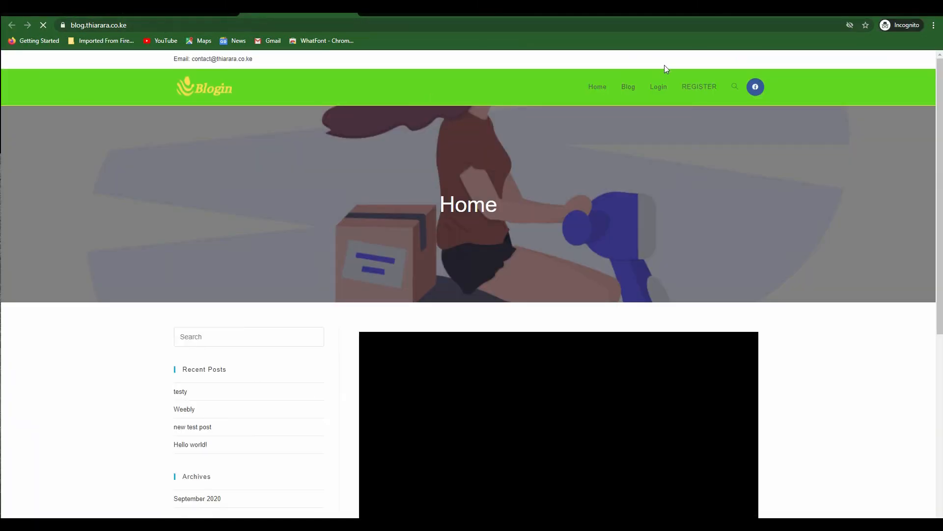
left_click(657, 92)
left_click(691, 87)
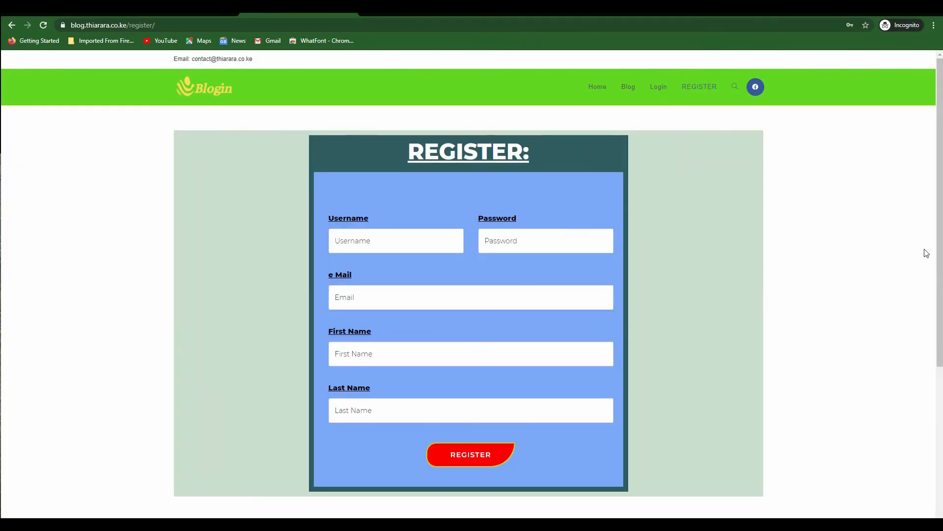